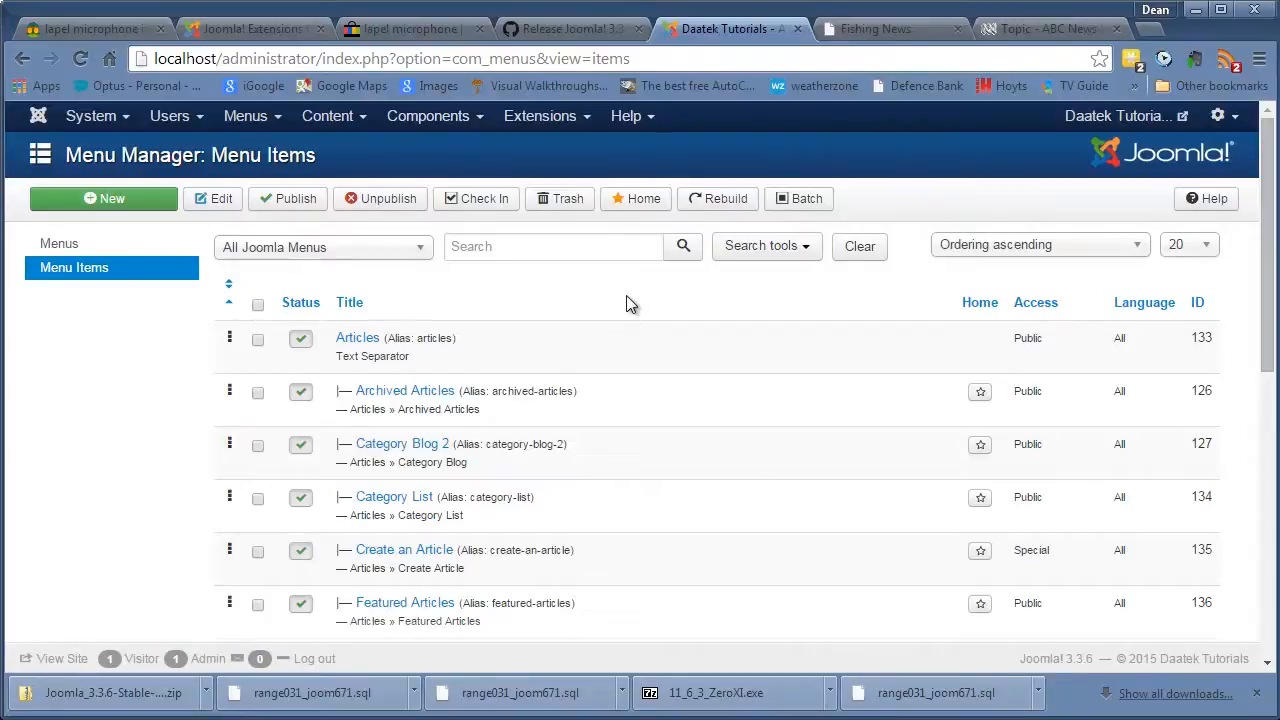
# Review the existing news feeds and their categories in the Newsfeeds component
pyautogui.click(437, 129)
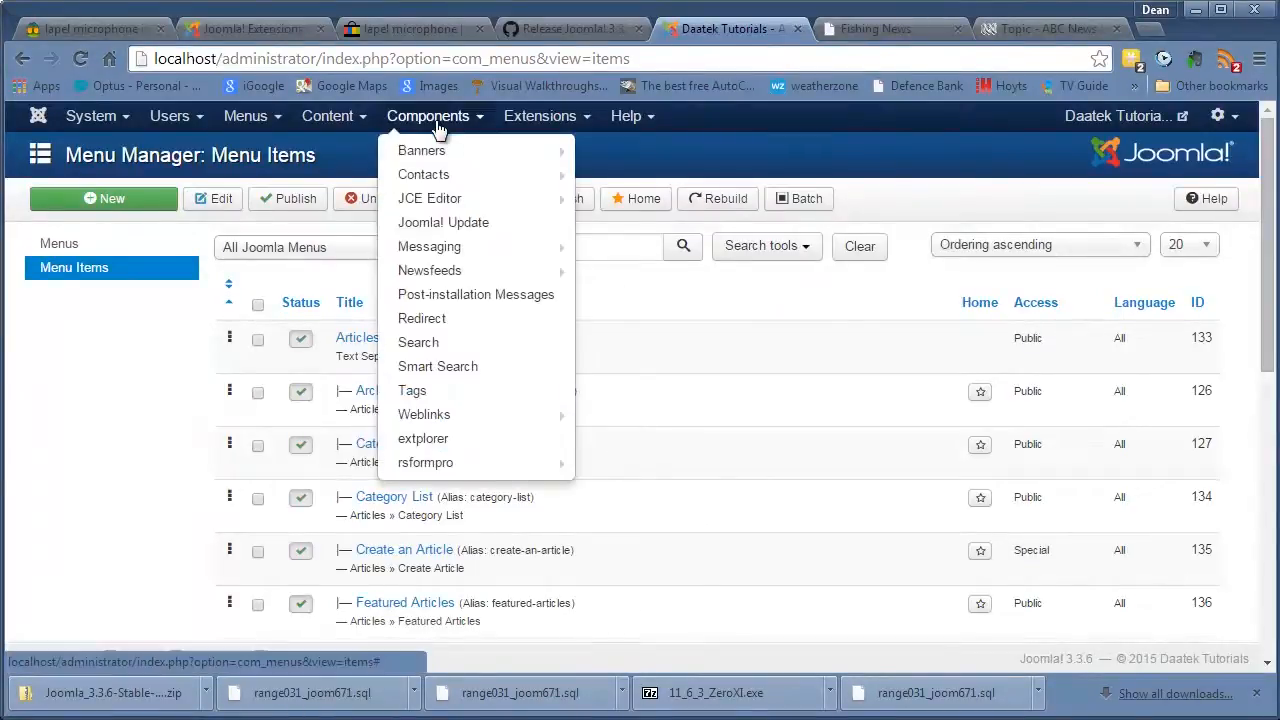
pyautogui.click(434, 272)
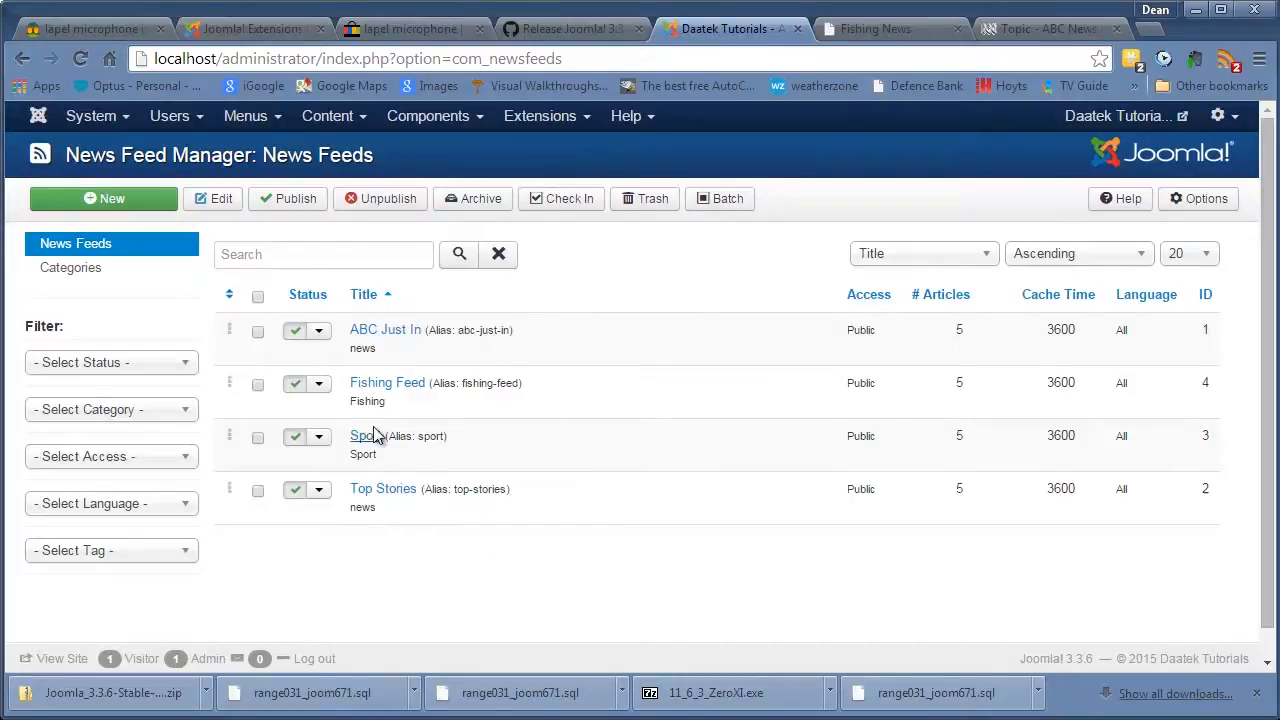
pyautogui.click(78, 271)
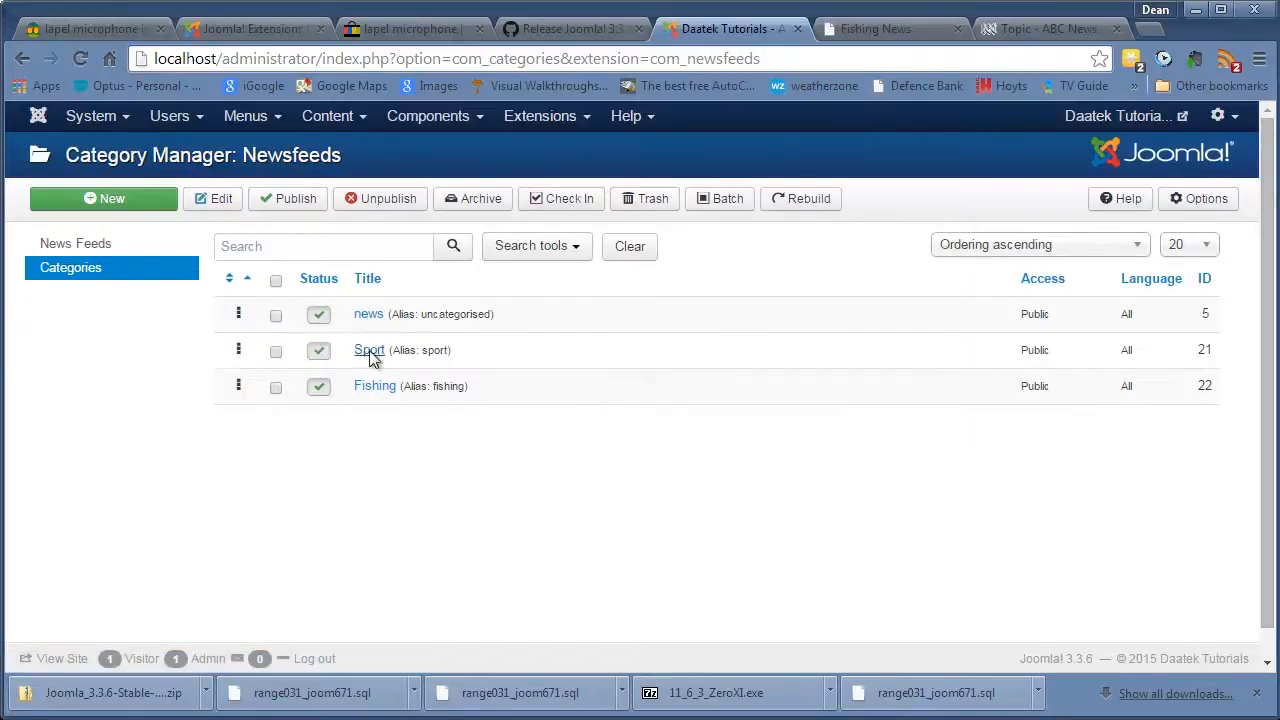
pyautogui.click(108, 250)
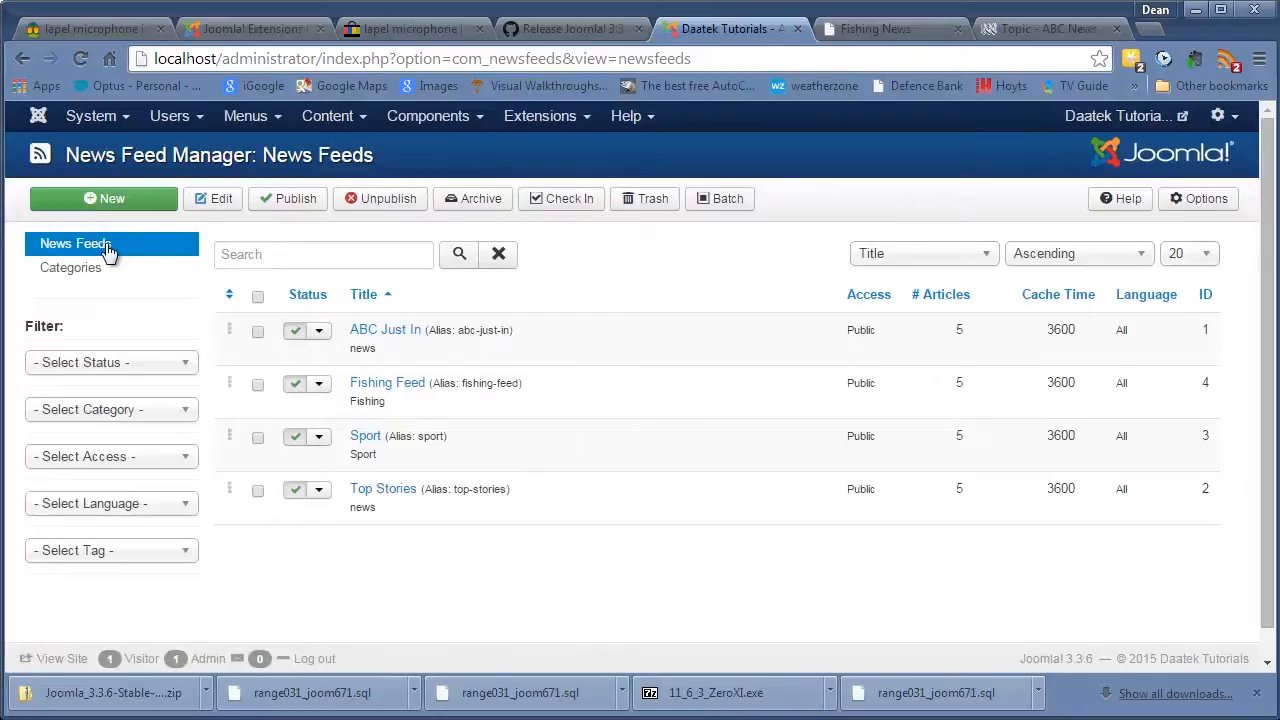
# Review the existing contacts and their categories in the Contacts component
pyautogui.click(420, 116)
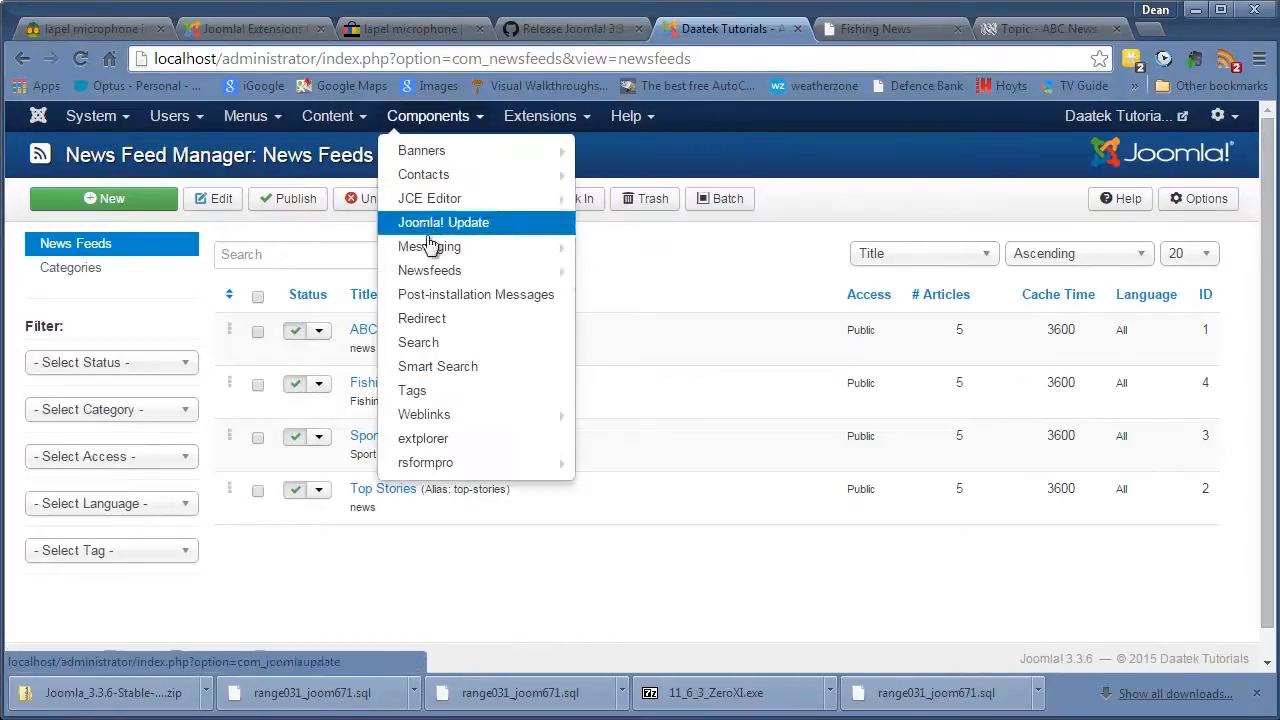
pyautogui.click(418, 177)
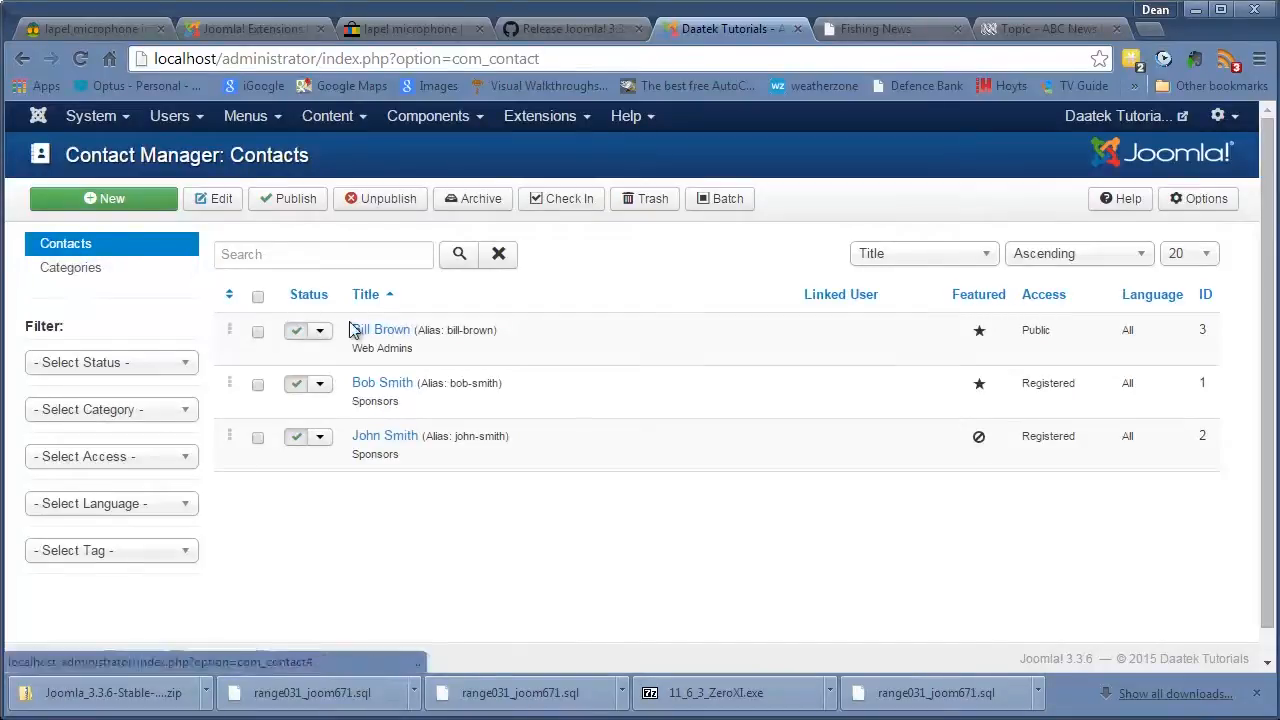
pyautogui.click(70, 270)
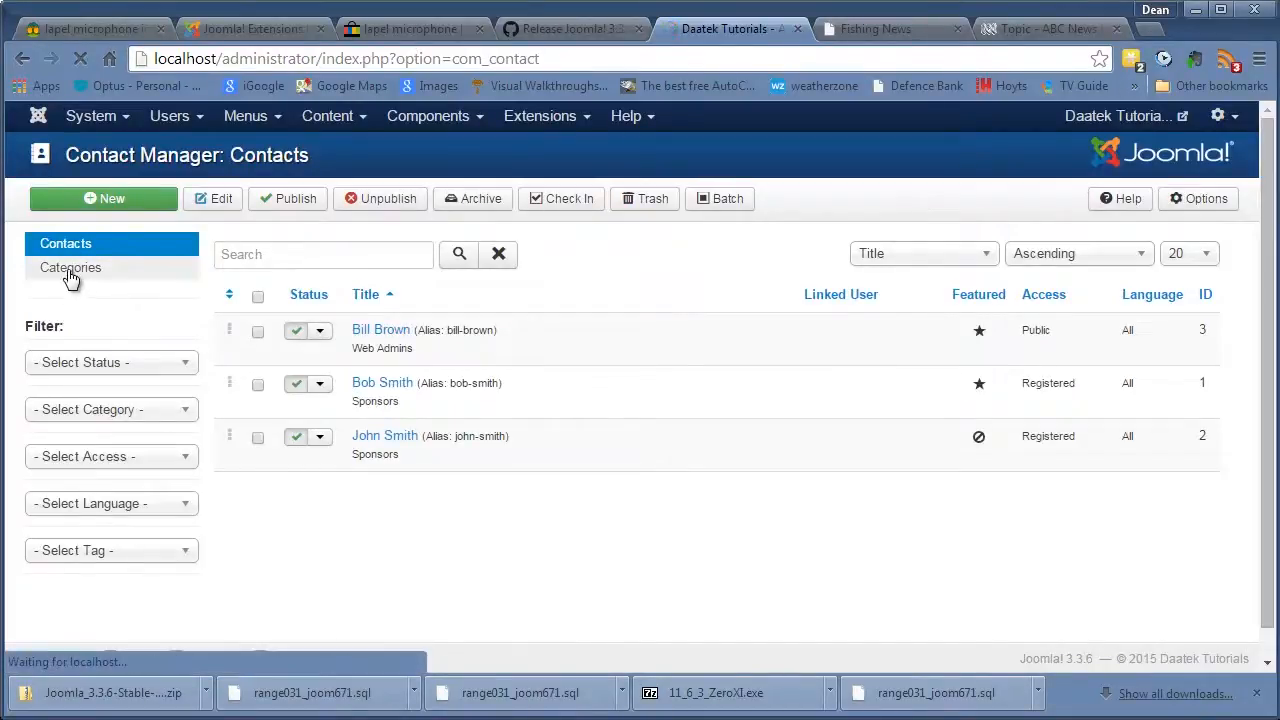
pyautogui.click(425, 118)
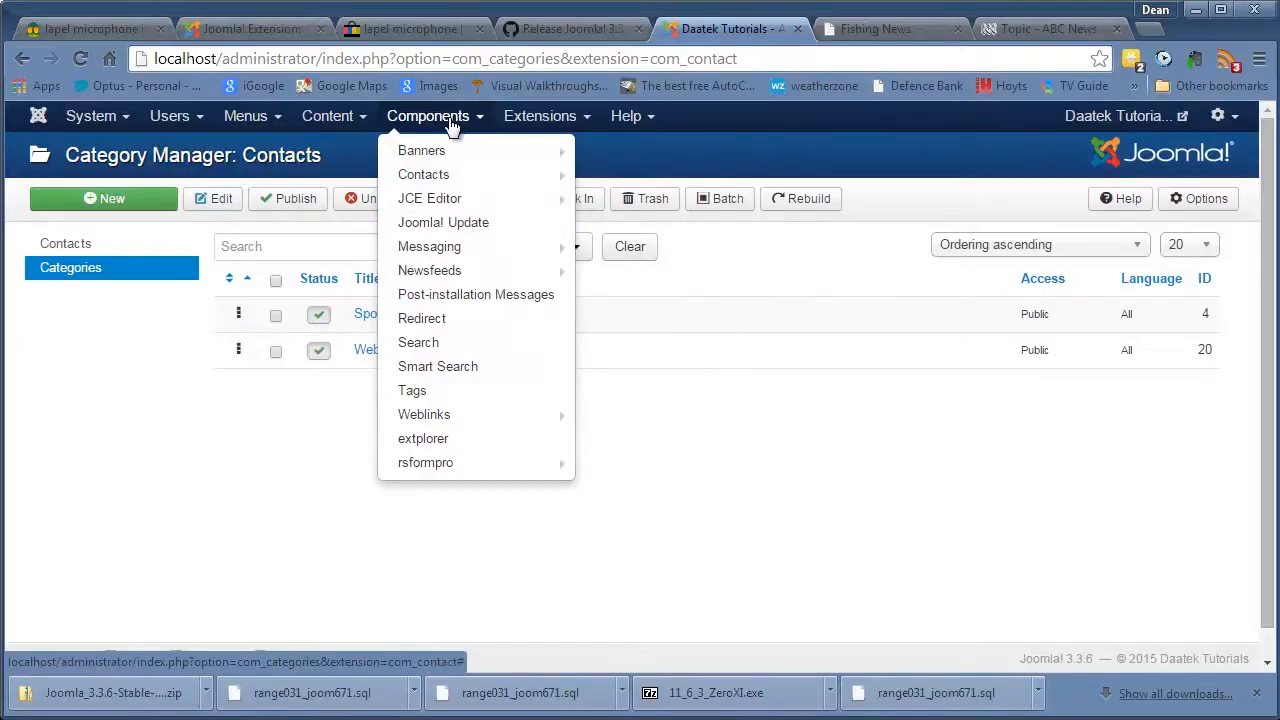
# Start a new menu item in All Joomla Menus with the Newsfeeds type List All News Feed Categories
pyautogui.click(250, 118)
pyautogui.moveTo(261, 243)
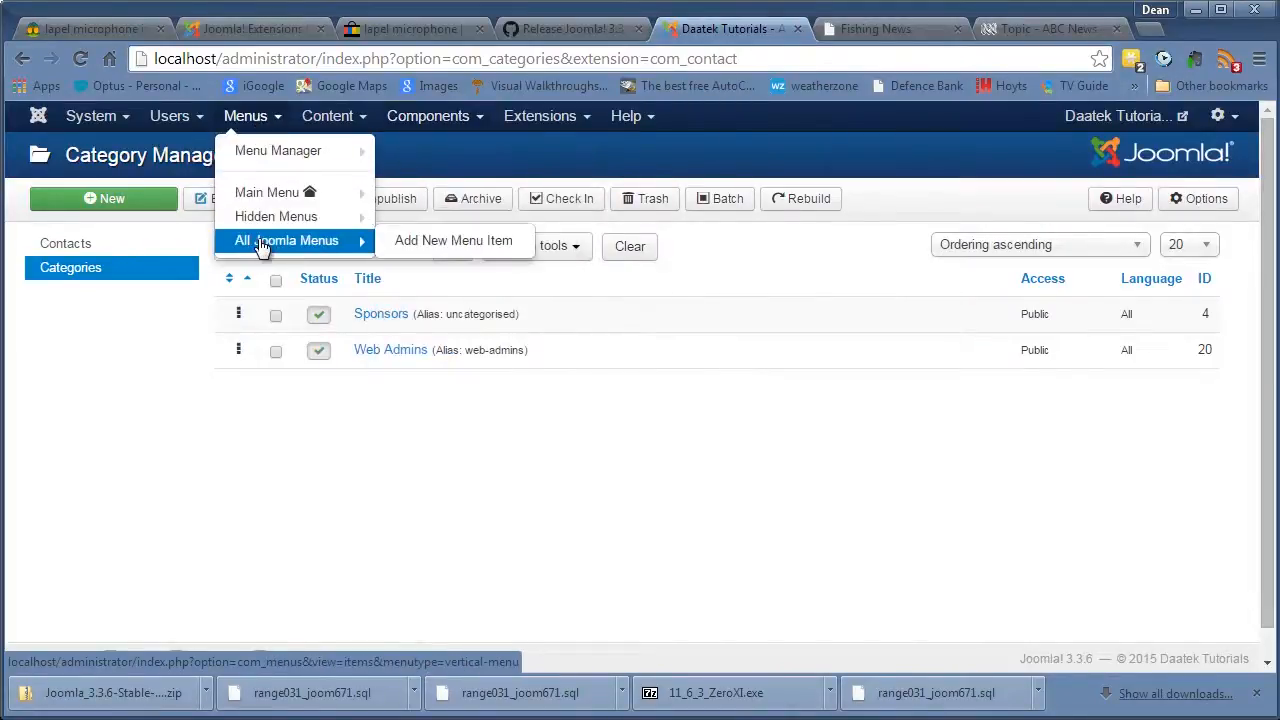
pyautogui.click(430, 241)
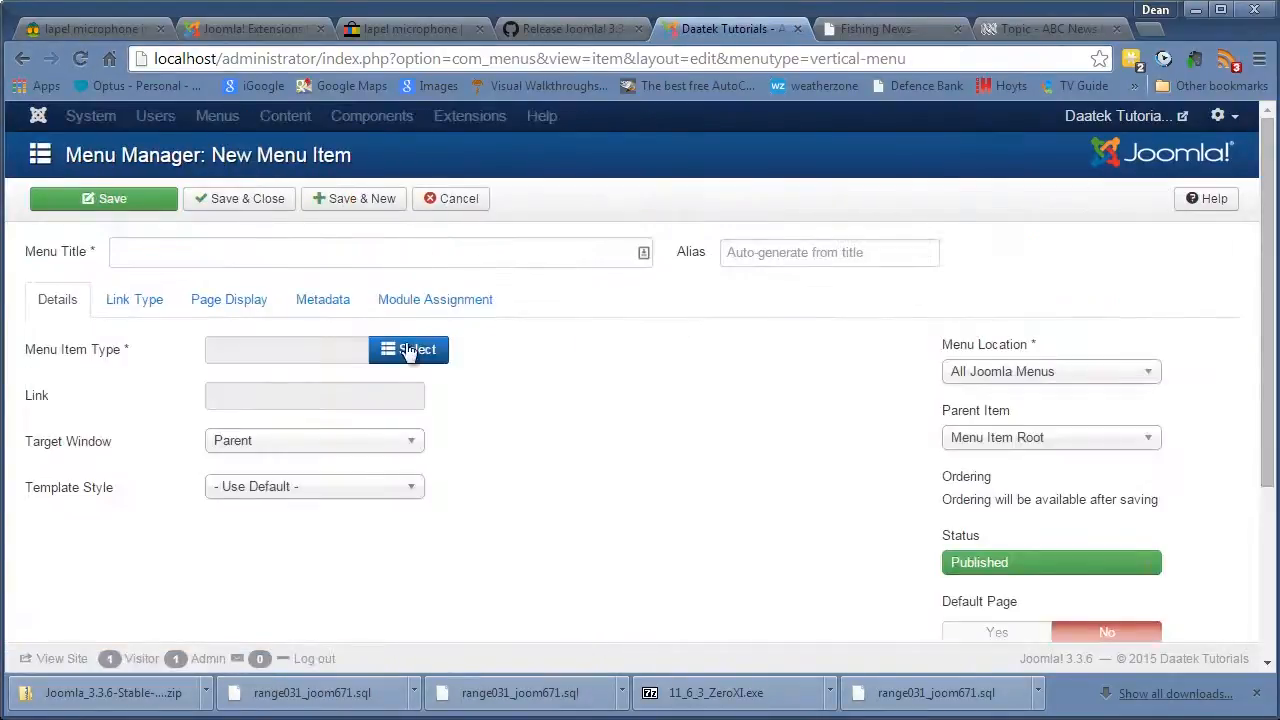
pyautogui.click(405, 356)
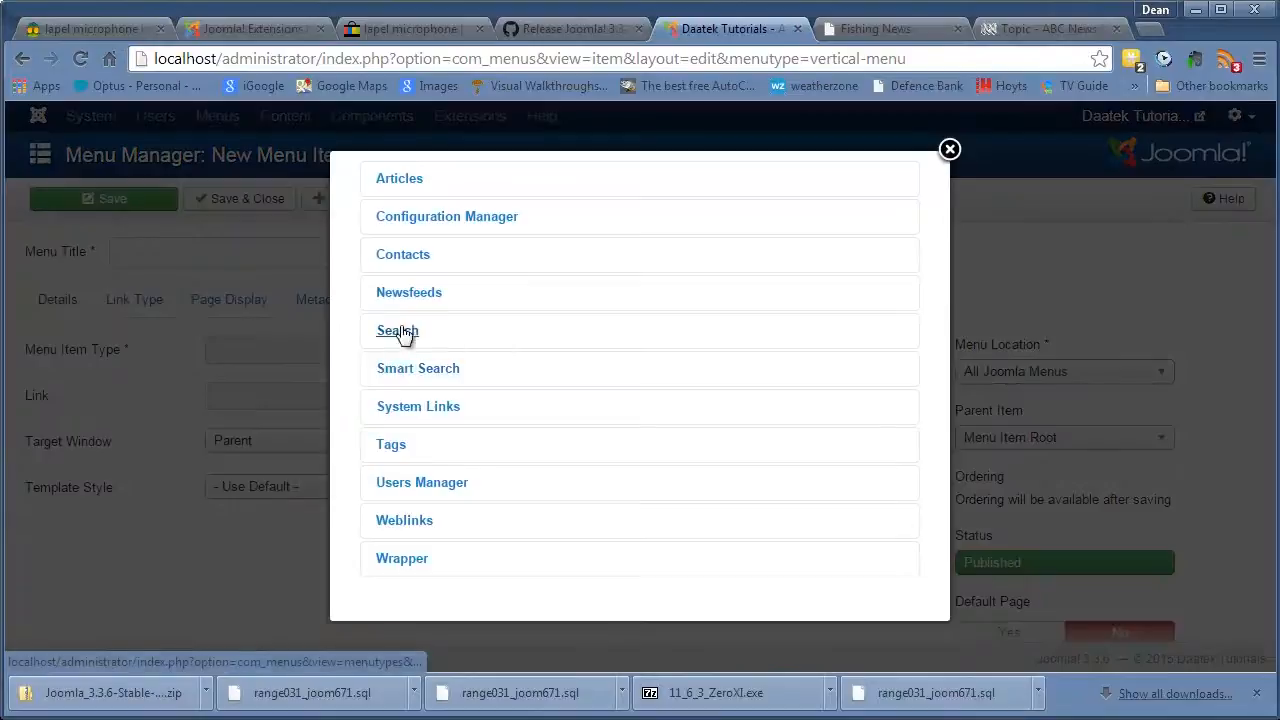
pyautogui.click(420, 296)
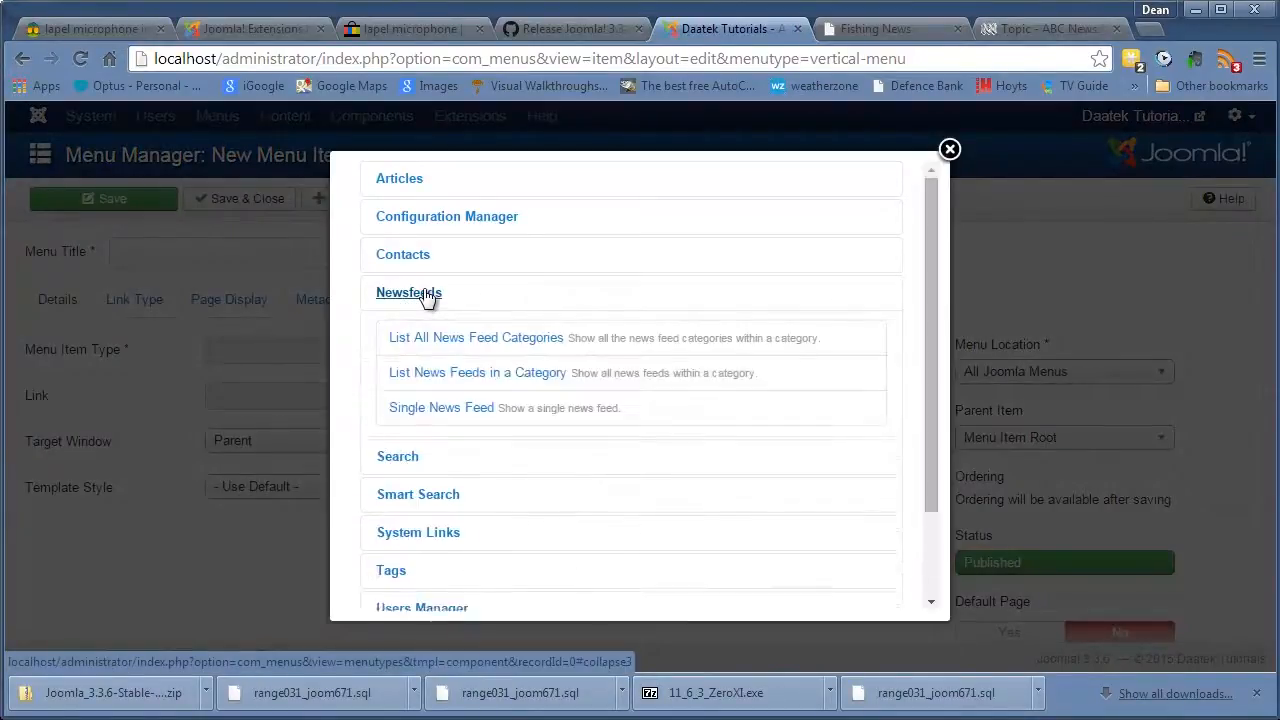
pyautogui.click(460, 340)
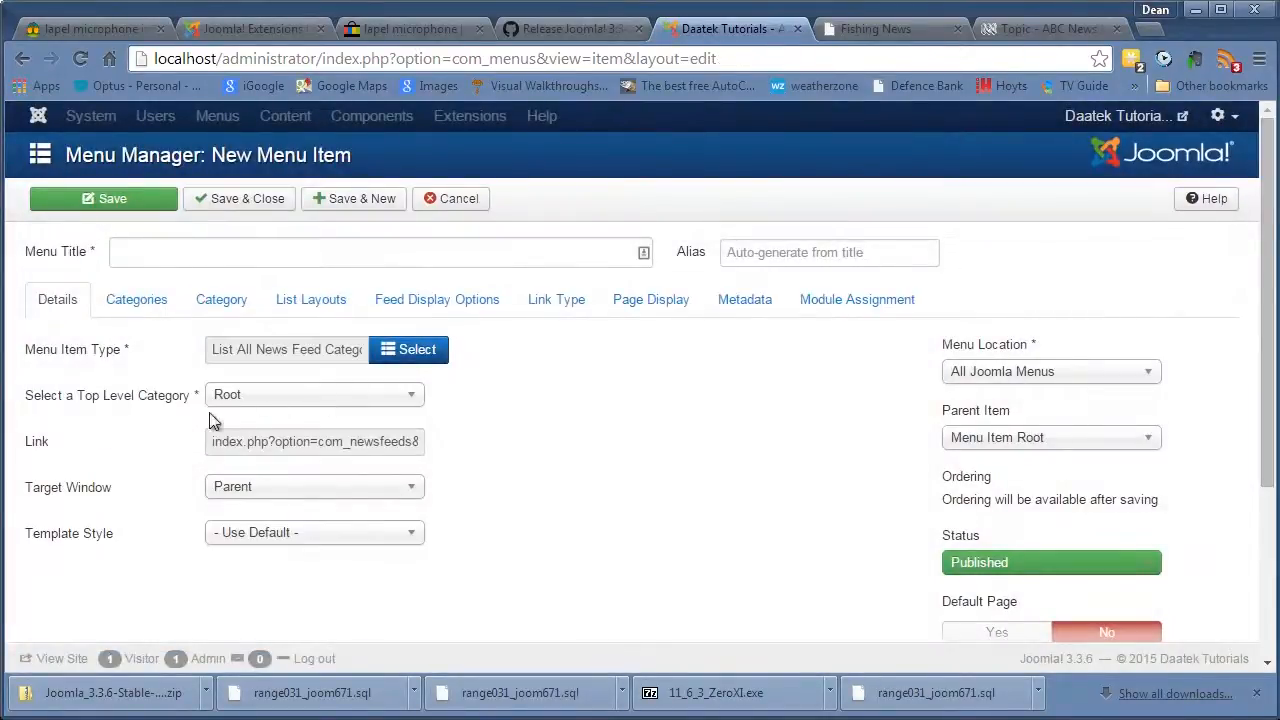
# Choose Root as the top-level category and set the parent item to RSS Feeds
pyautogui.click(300, 403)
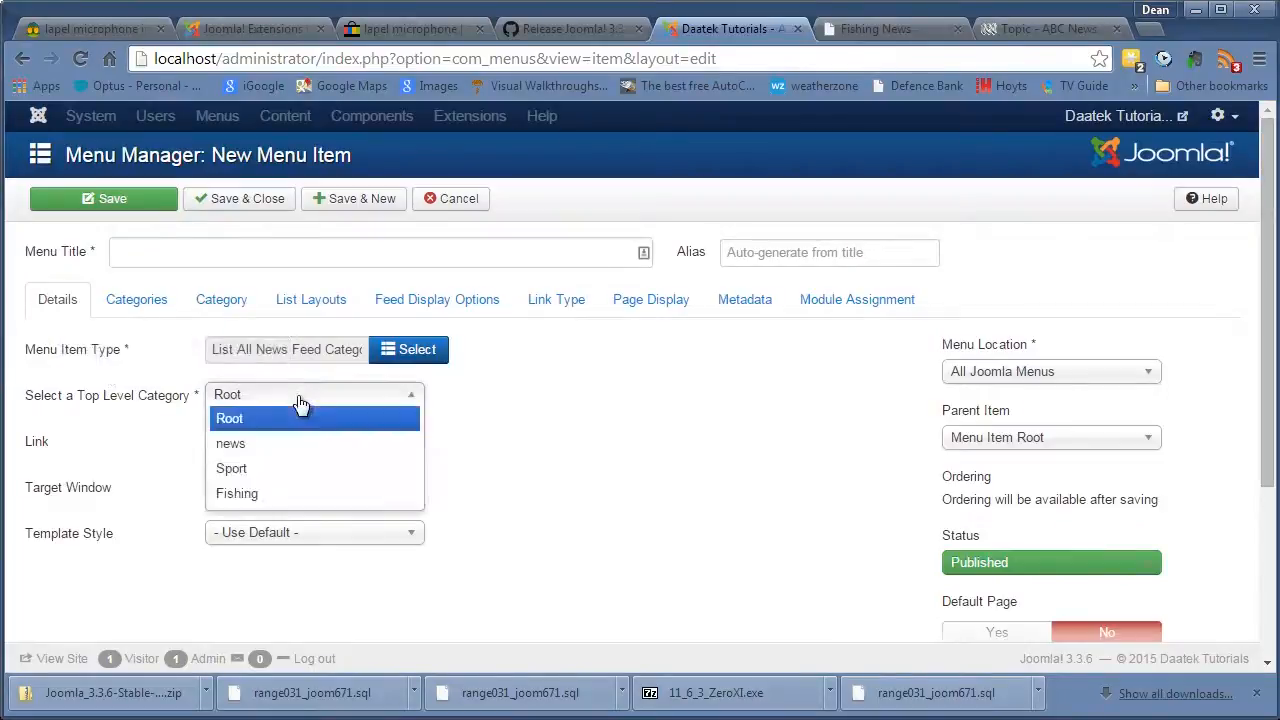
pyautogui.click(233, 420)
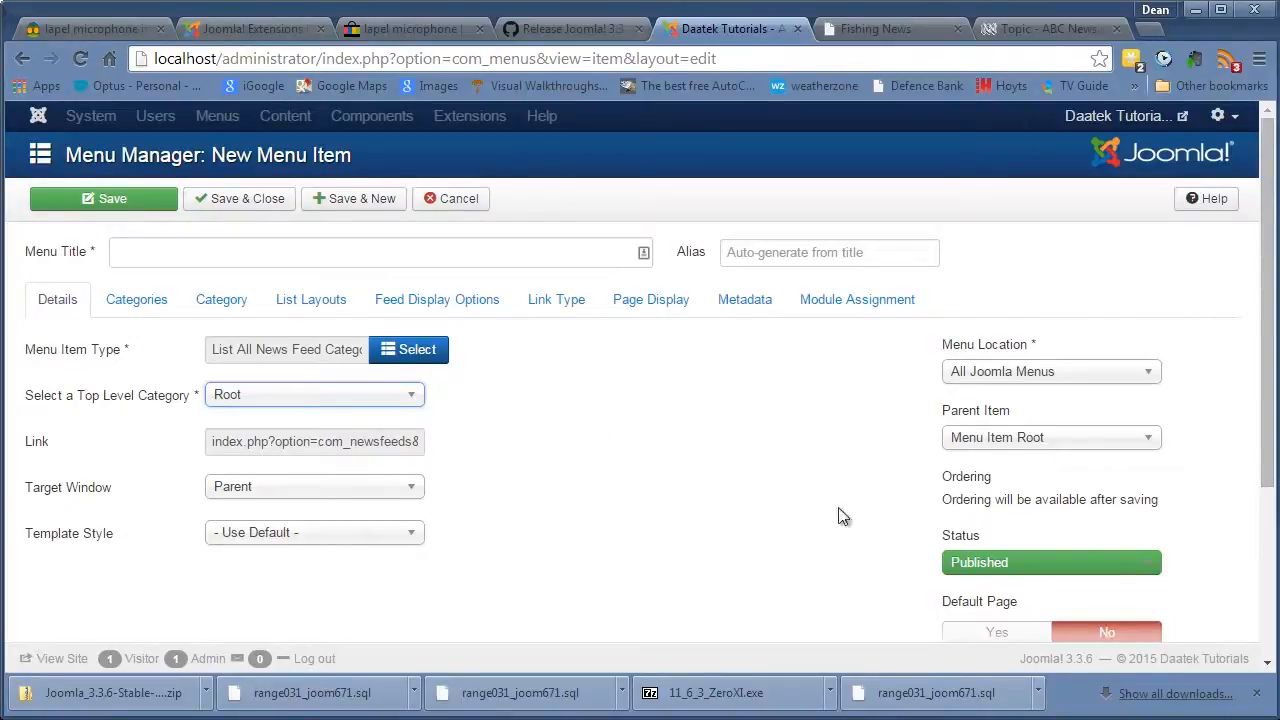
pyautogui.click(1150, 440)
pyautogui.moveTo(1148, 505); pyautogui.dragTo(1156, 628)
pyautogui.scroll(-3, 1203, 505)
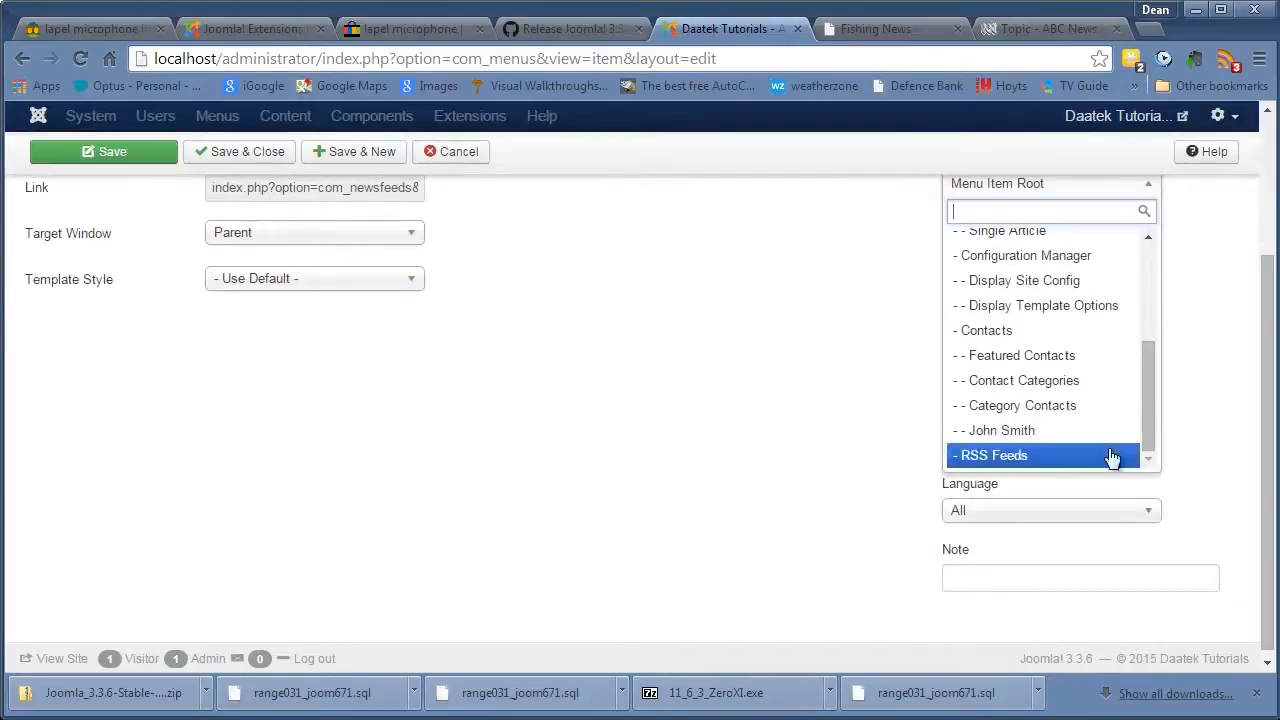
pyautogui.click(1003, 458)
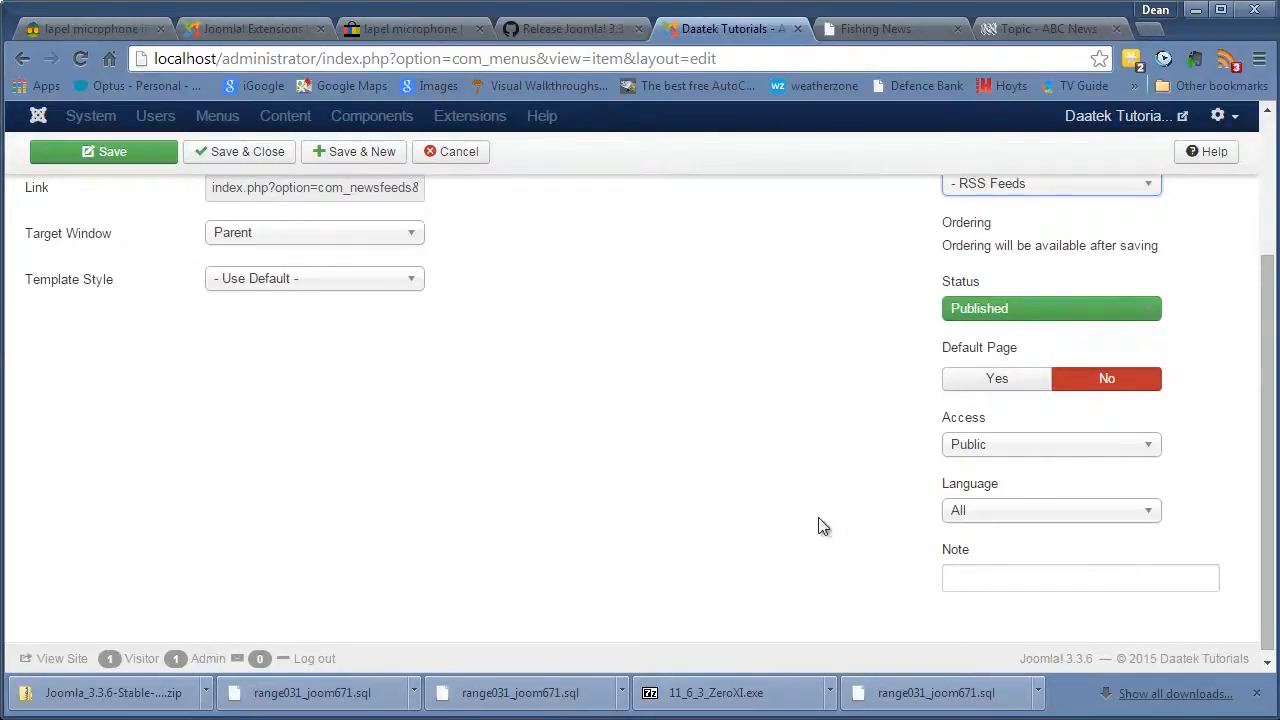
pyautogui.scroll(1, 758, 523)
pyautogui.scroll(-1, 768, 520)
pyautogui.click(970, 586)
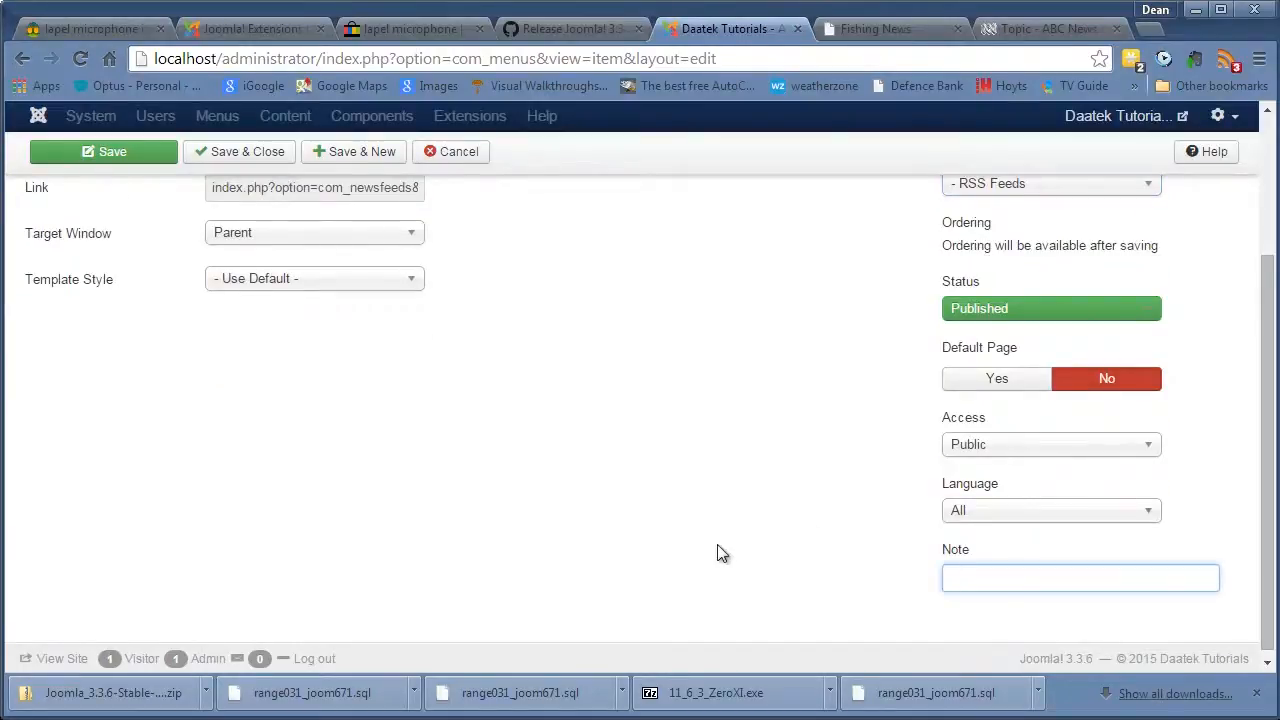
pyautogui.scroll(2, 719, 552)
pyautogui.scroll(-3, 737, 551)
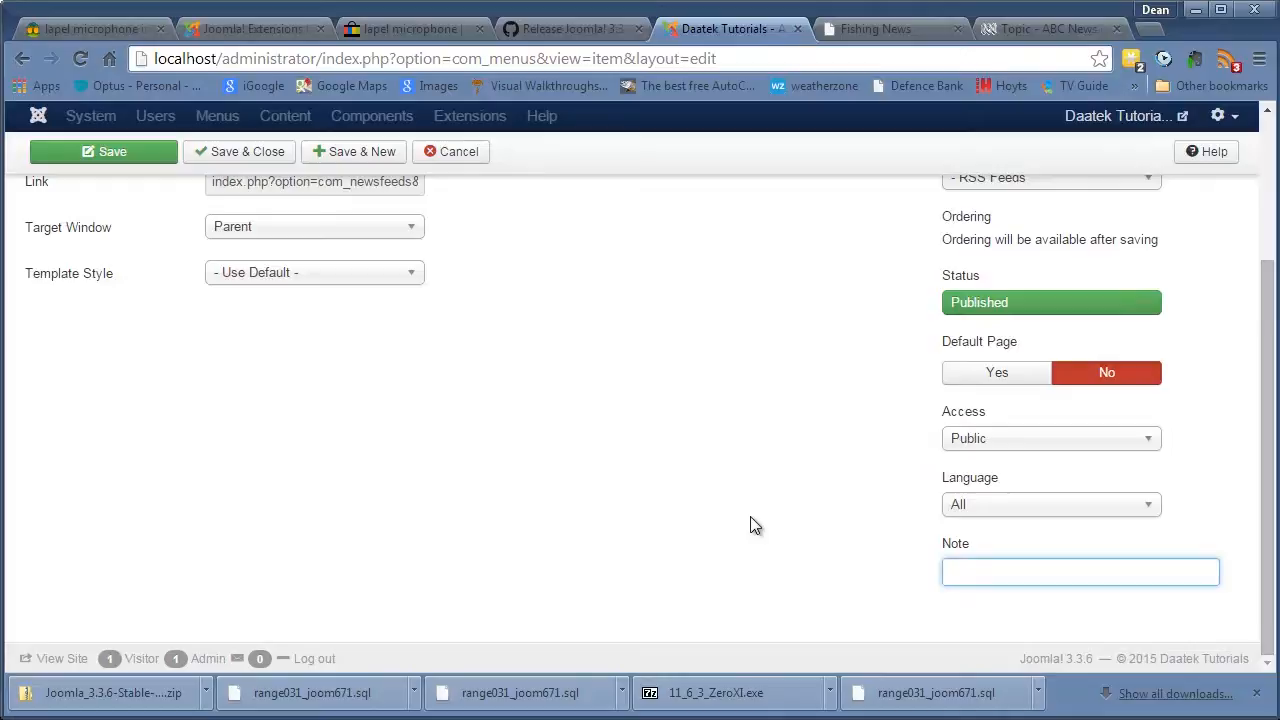
pyautogui.scroll(3, 755, 526)
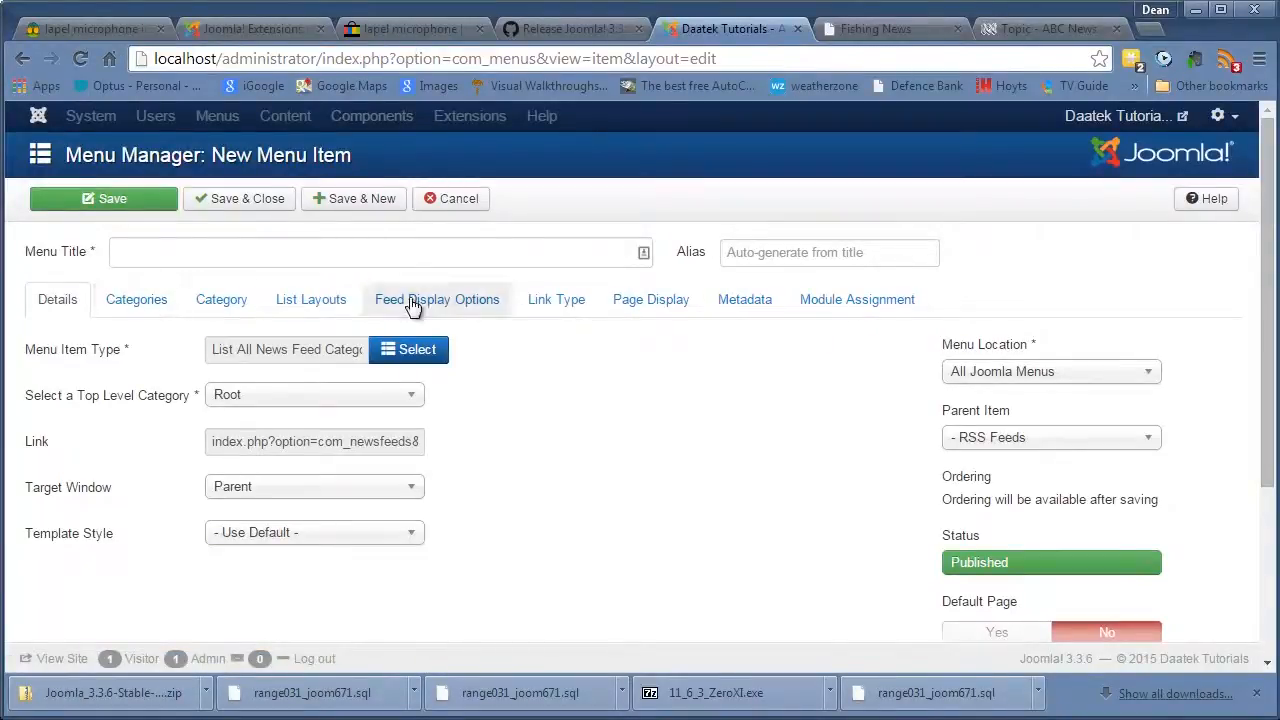
# Title the menu item Feed Categories, save and close it, and check its place in the menu item list
pyautogui.click(245, 205)
pyautogui.click(160, 316)
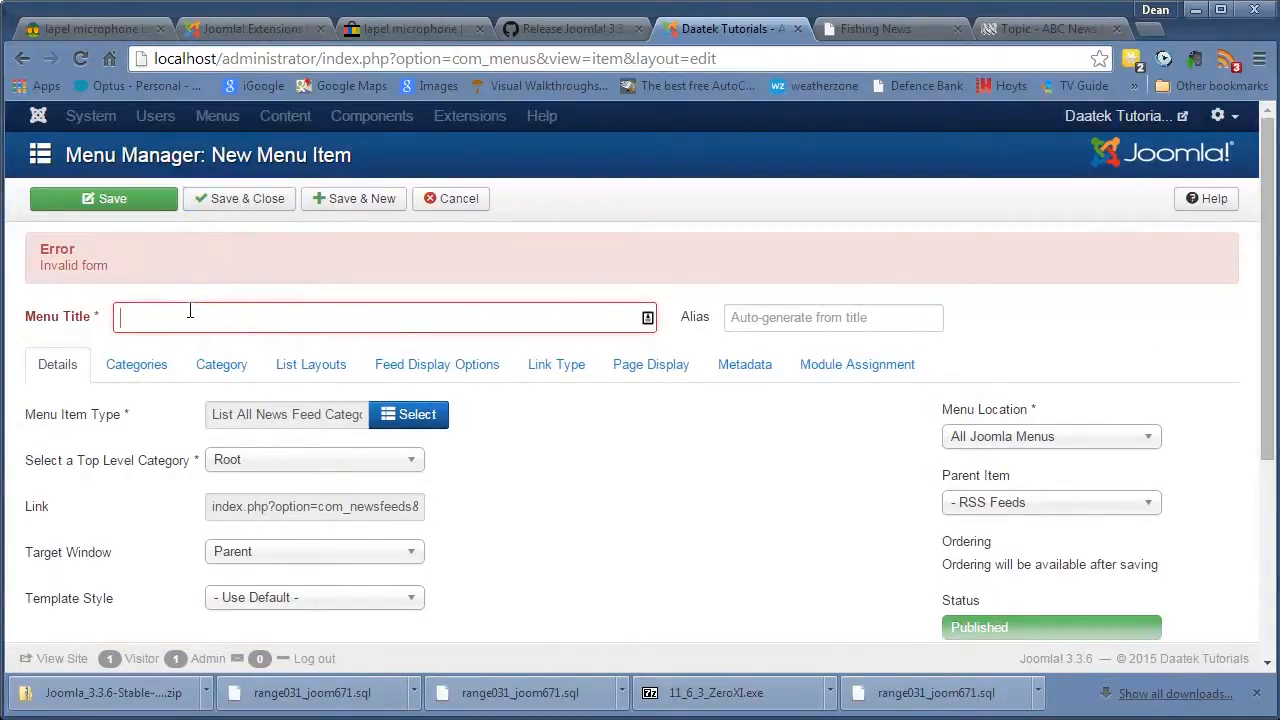
pyautogui.write('Feed Categories')
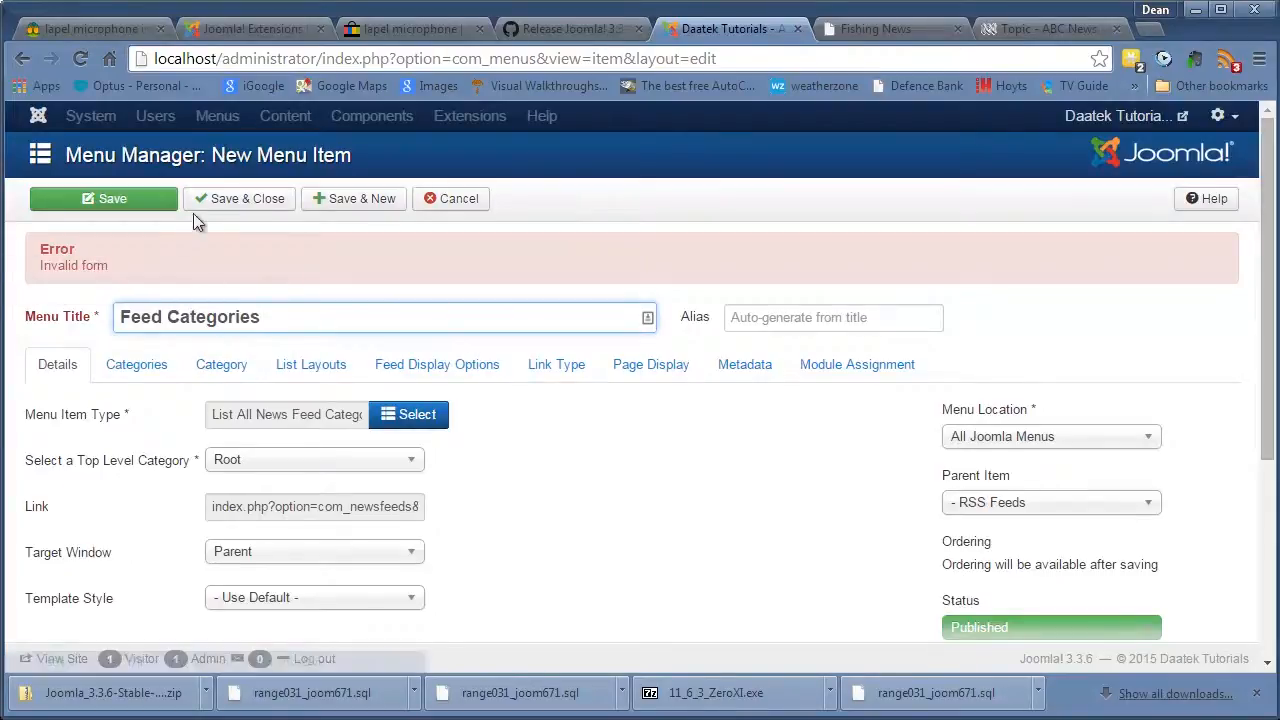
pyautogui.click(218, 205)
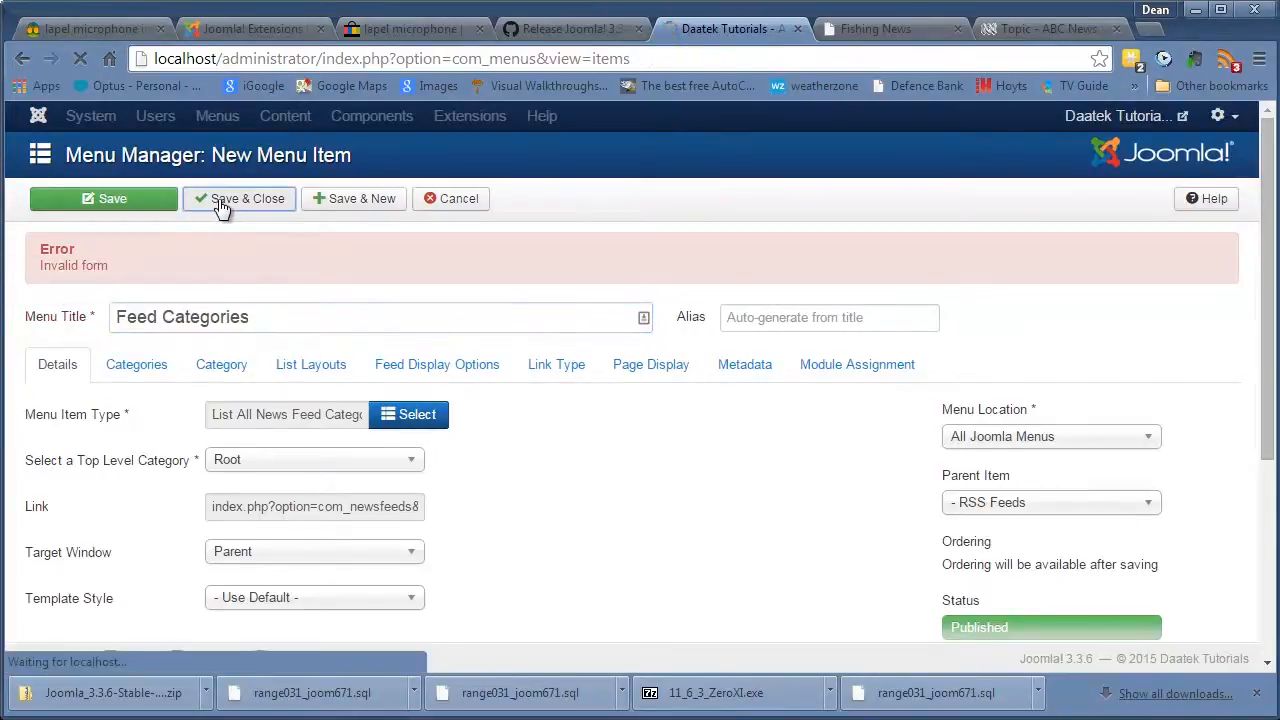
pyautogui.scroll(-10, 588, 512)
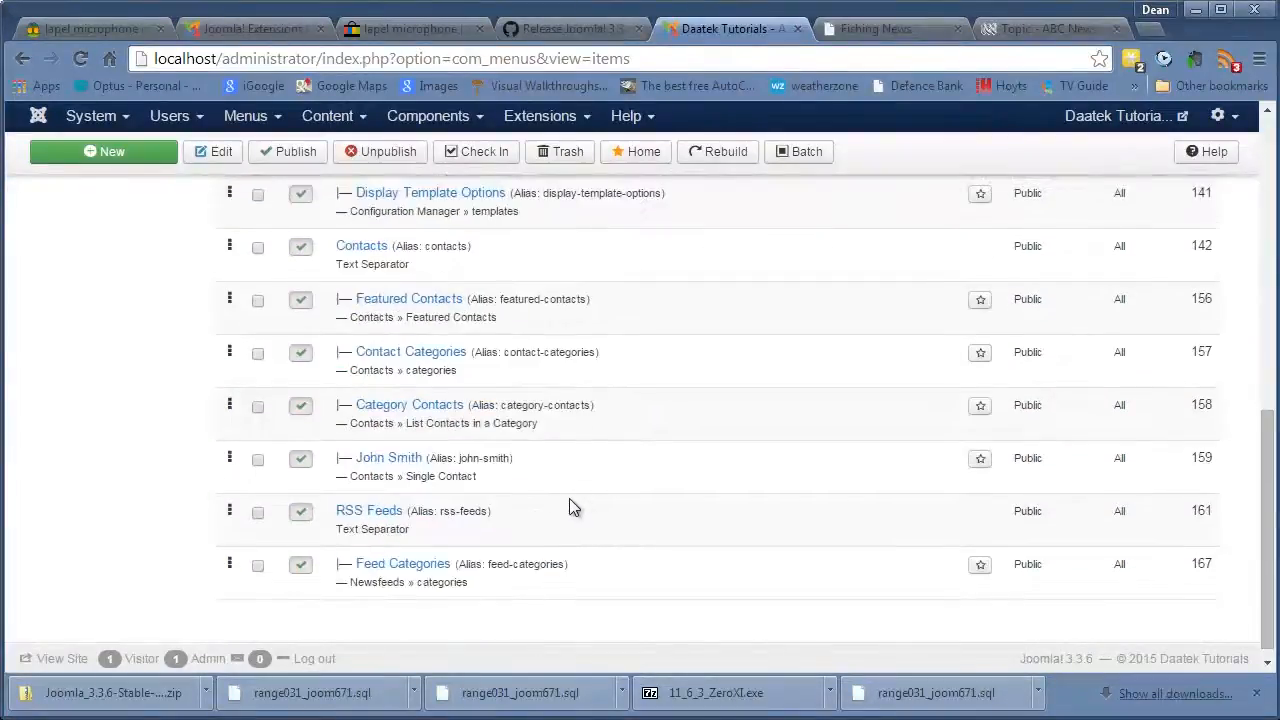
pyautogui.scroll(6, 586, 560)
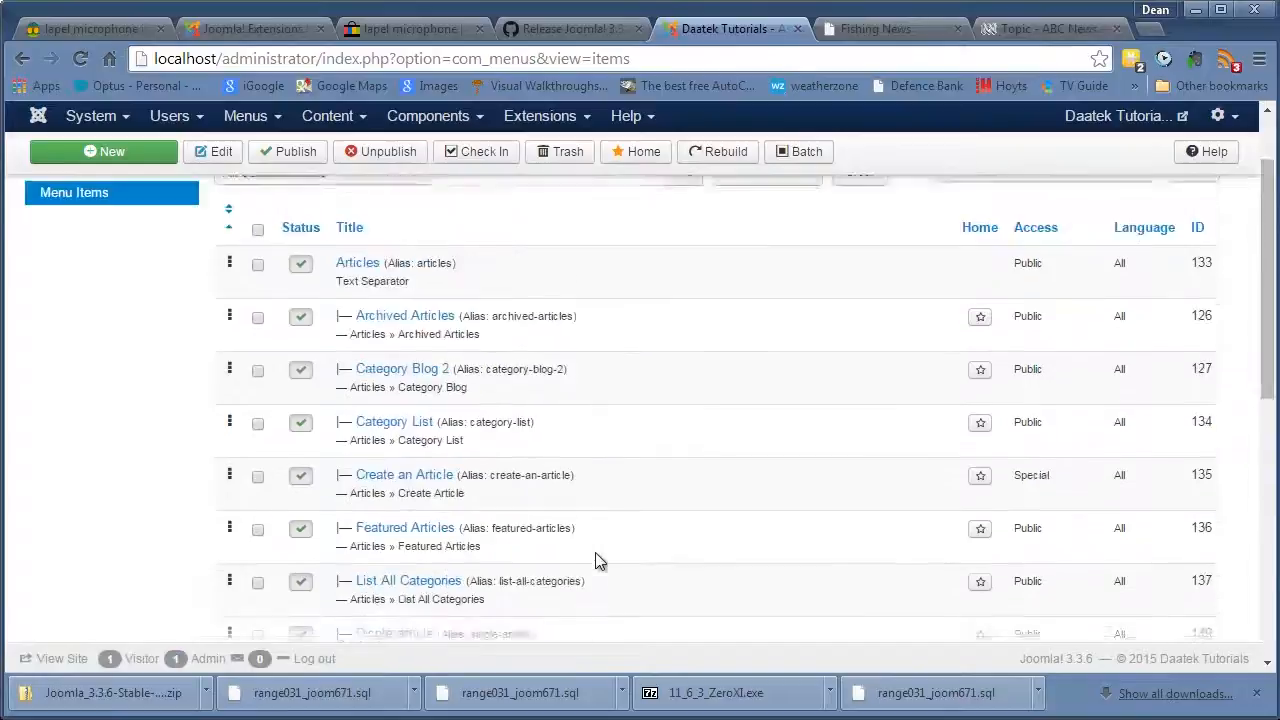
# Start another menu item with the Newsfeeds type List News Feeds in a Category
pyautogui.scroll(2, 595, 560)
pyautogui.click(108, 201)
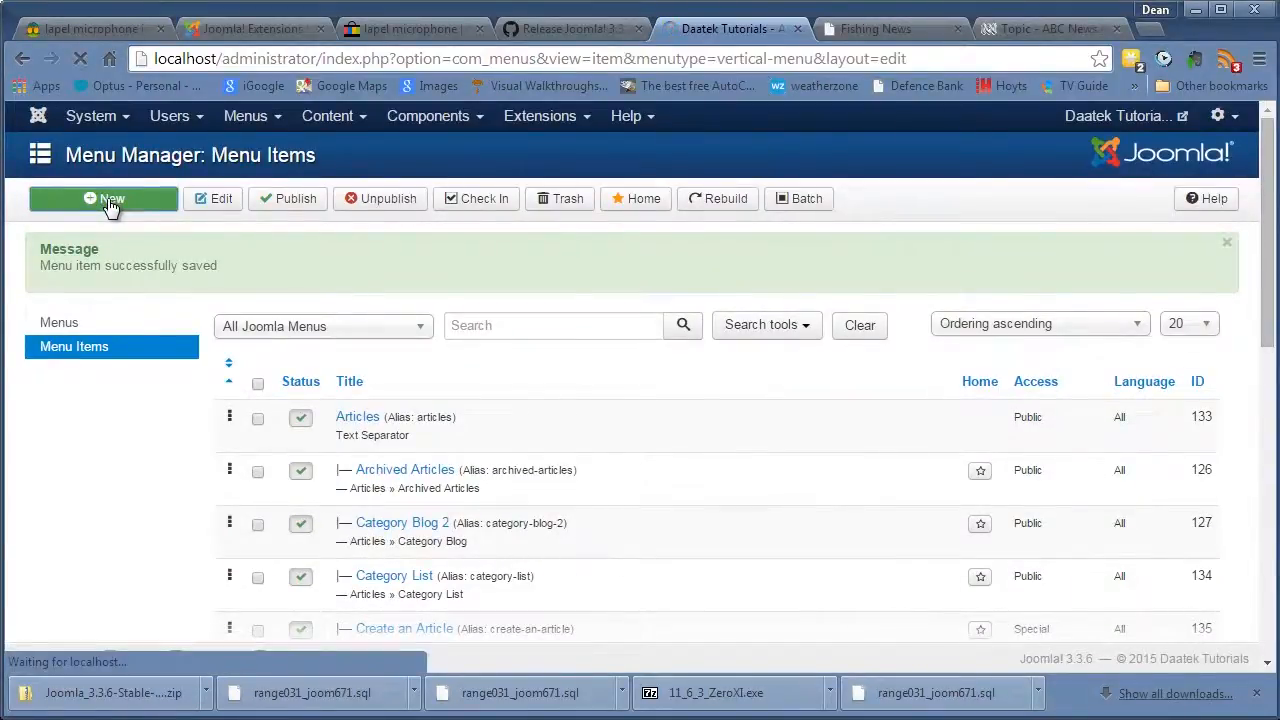
pyautogui.click(409, 352)
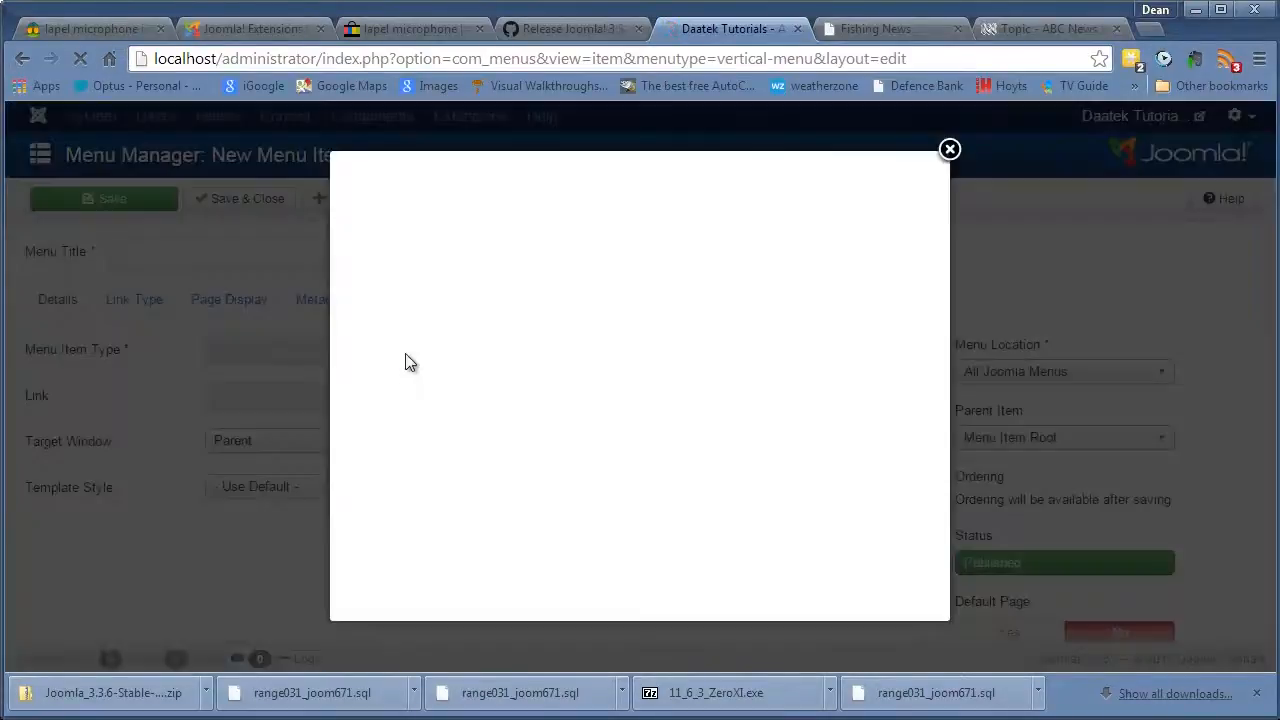
pyautogui.click(426, 300)
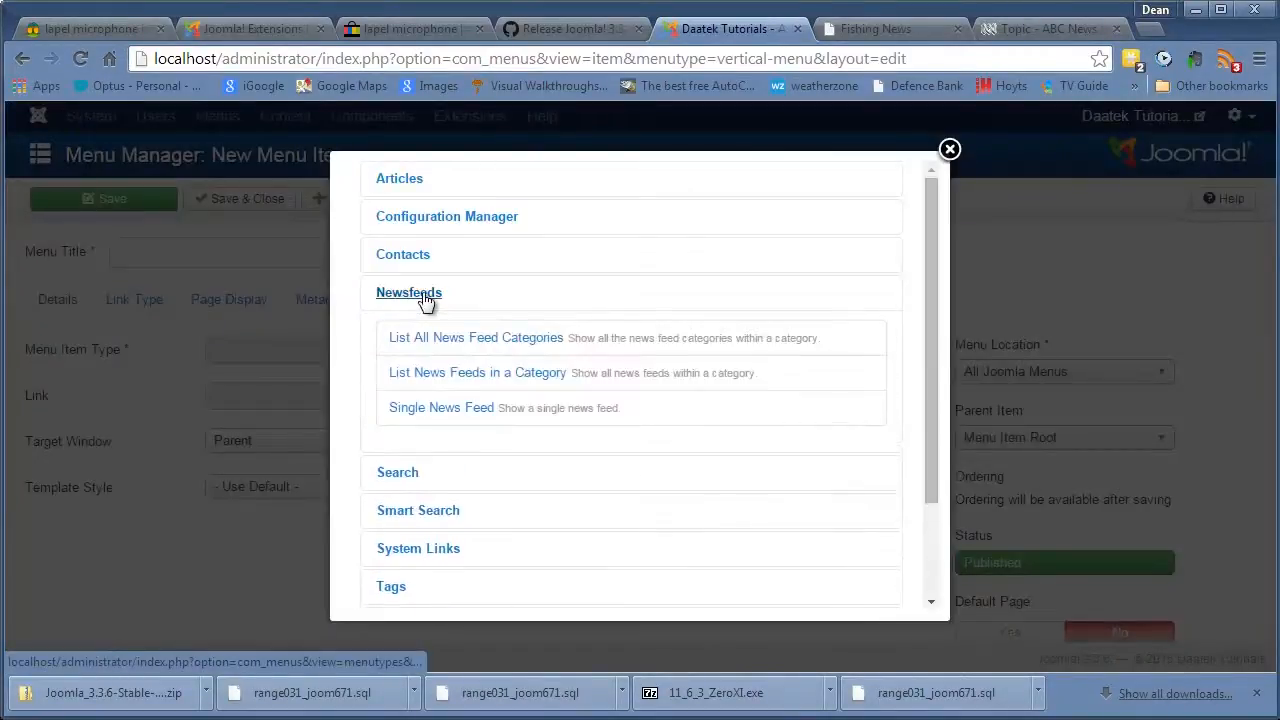
pyautogui.click(481, 376)
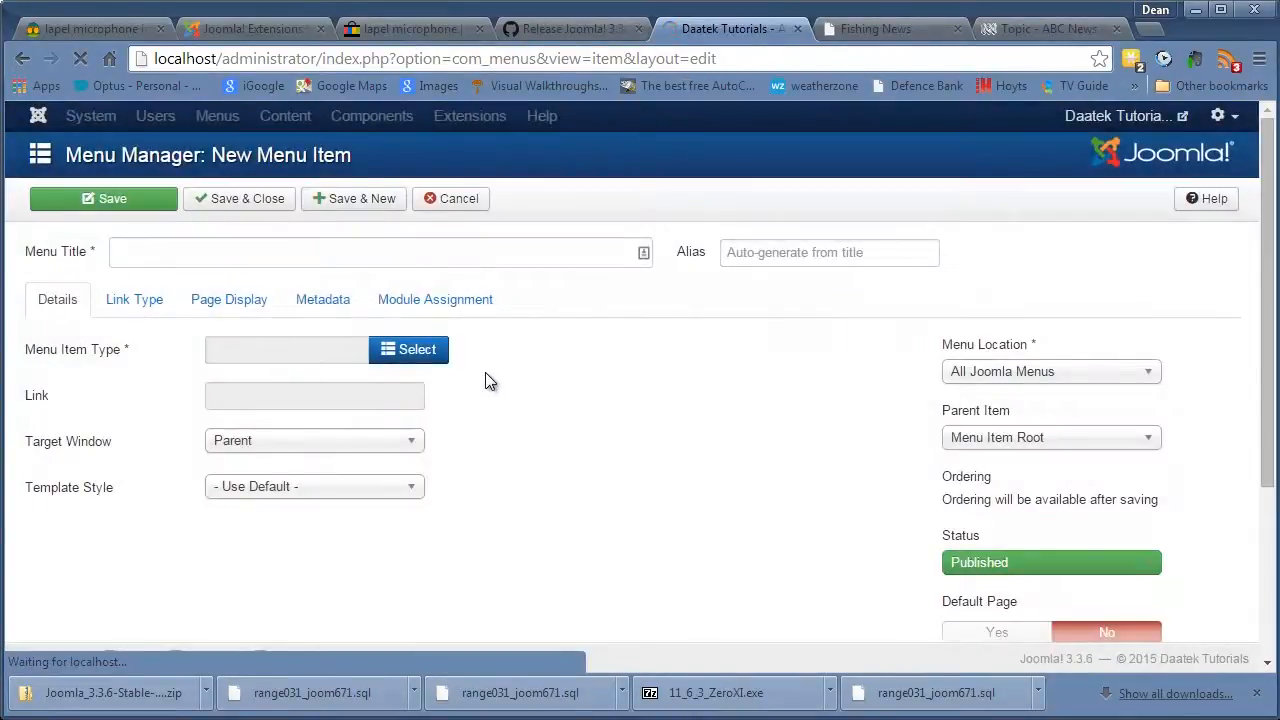
# Choose the news category, set the parent item to RSS Feeds, and try to save the menu item
pyautogui.click(382, 404)
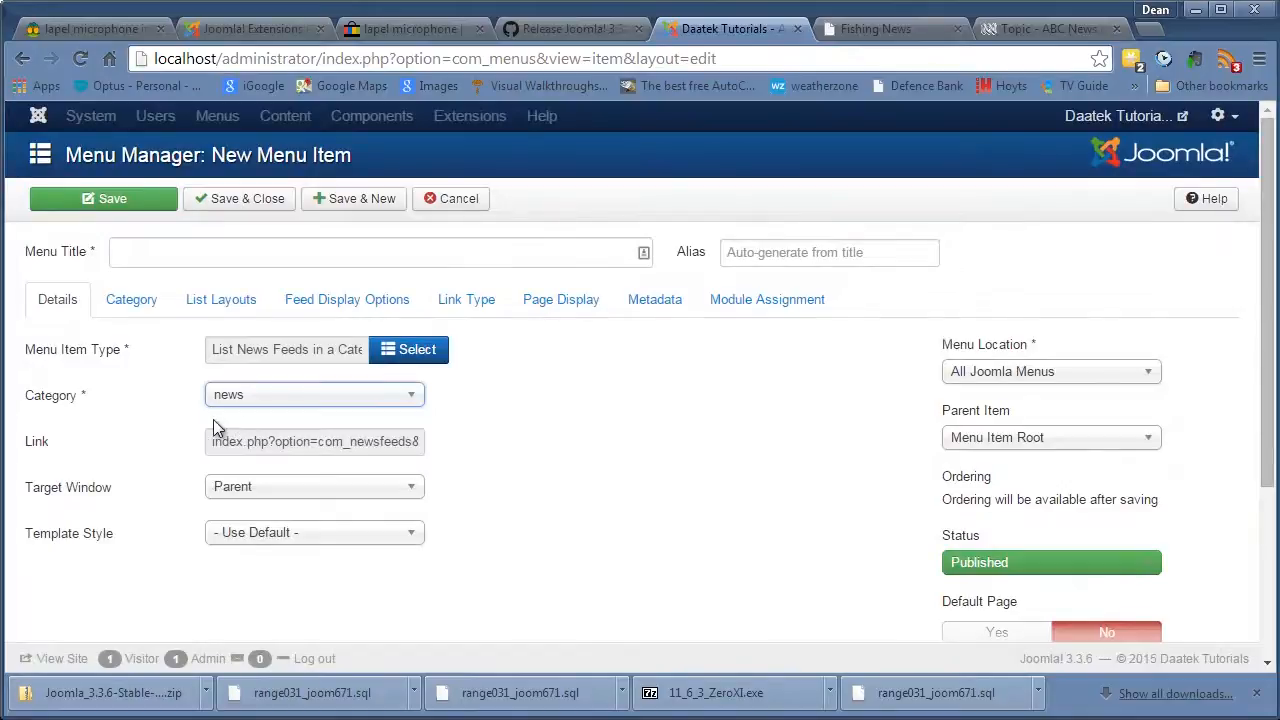
pyautogui.click(1143, 446)
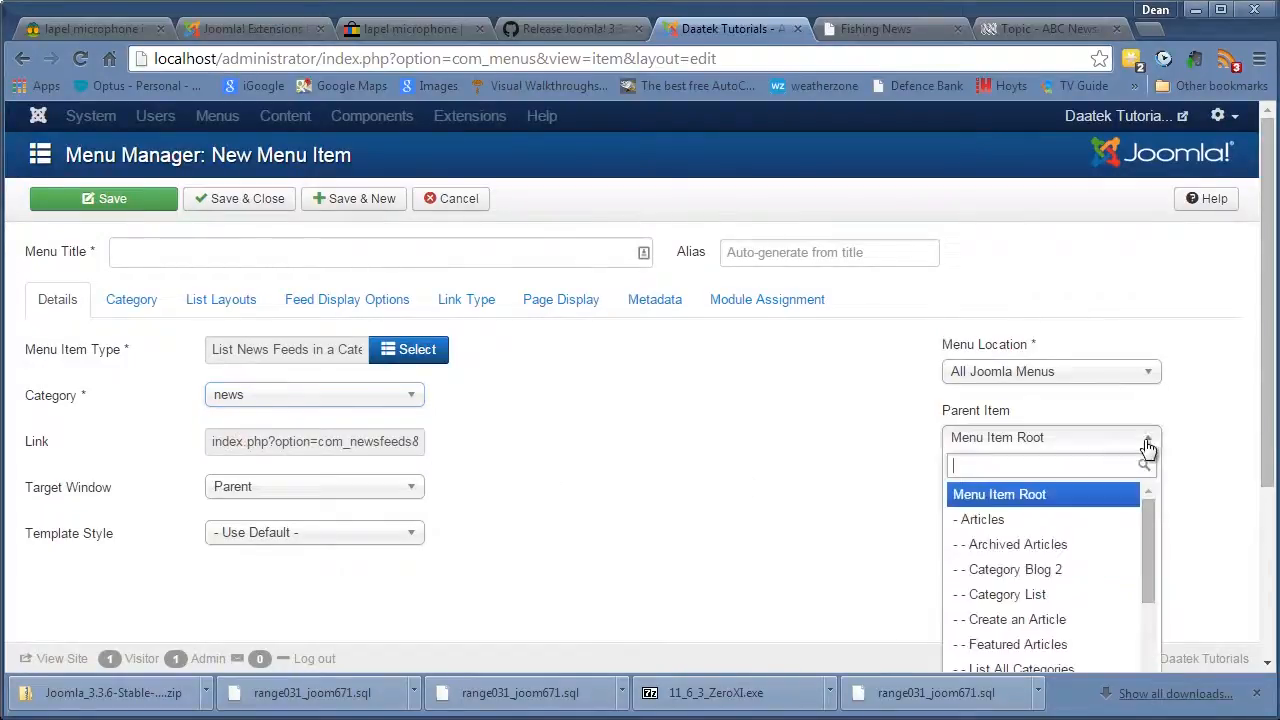
pyautogui.scroll(-3, 834, 489)
pyautogui.moveTo(1146, 289); pyautogui.dragTo(1146, 394)
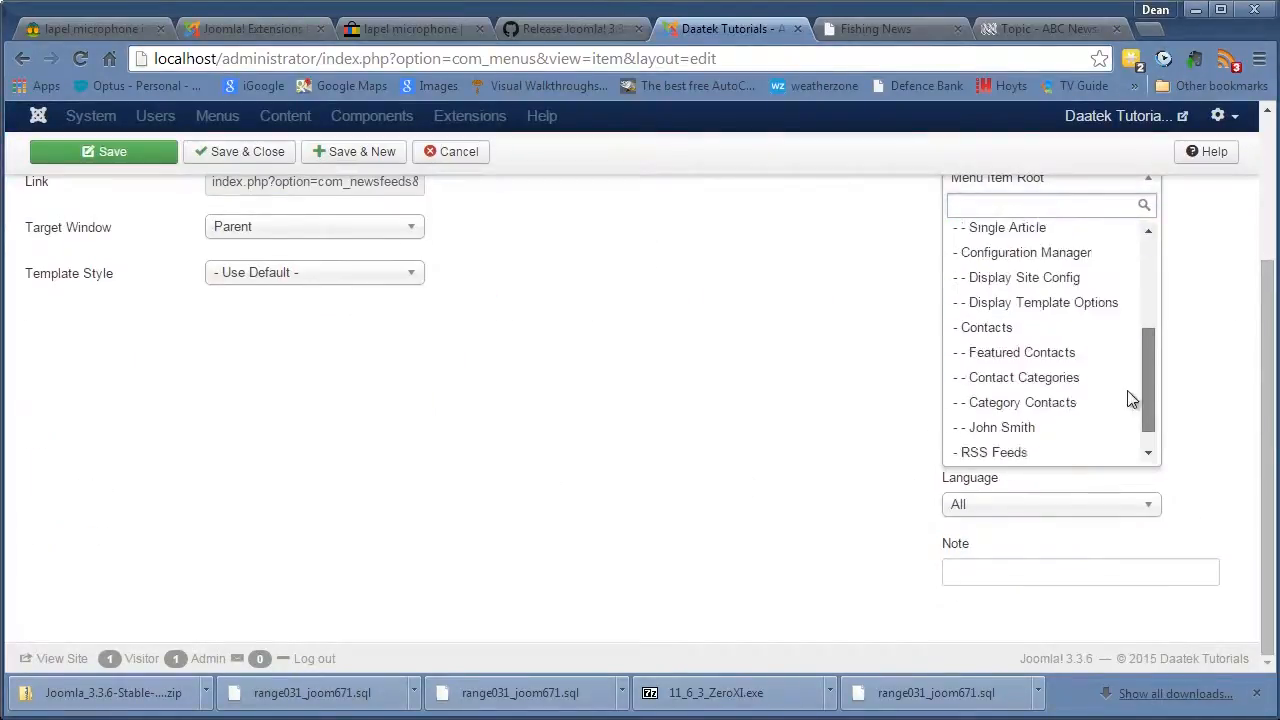
pyautogui.click(980, 429)
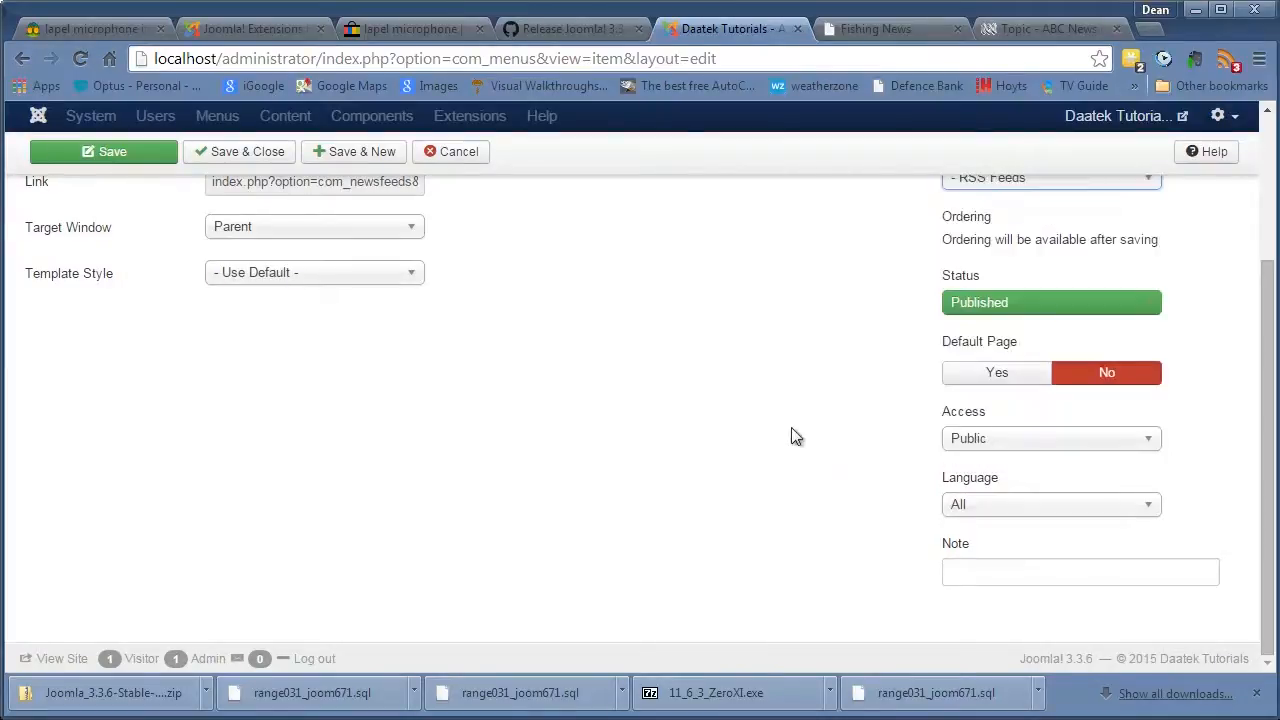
pyautogui.scroll(3, 763, 514)
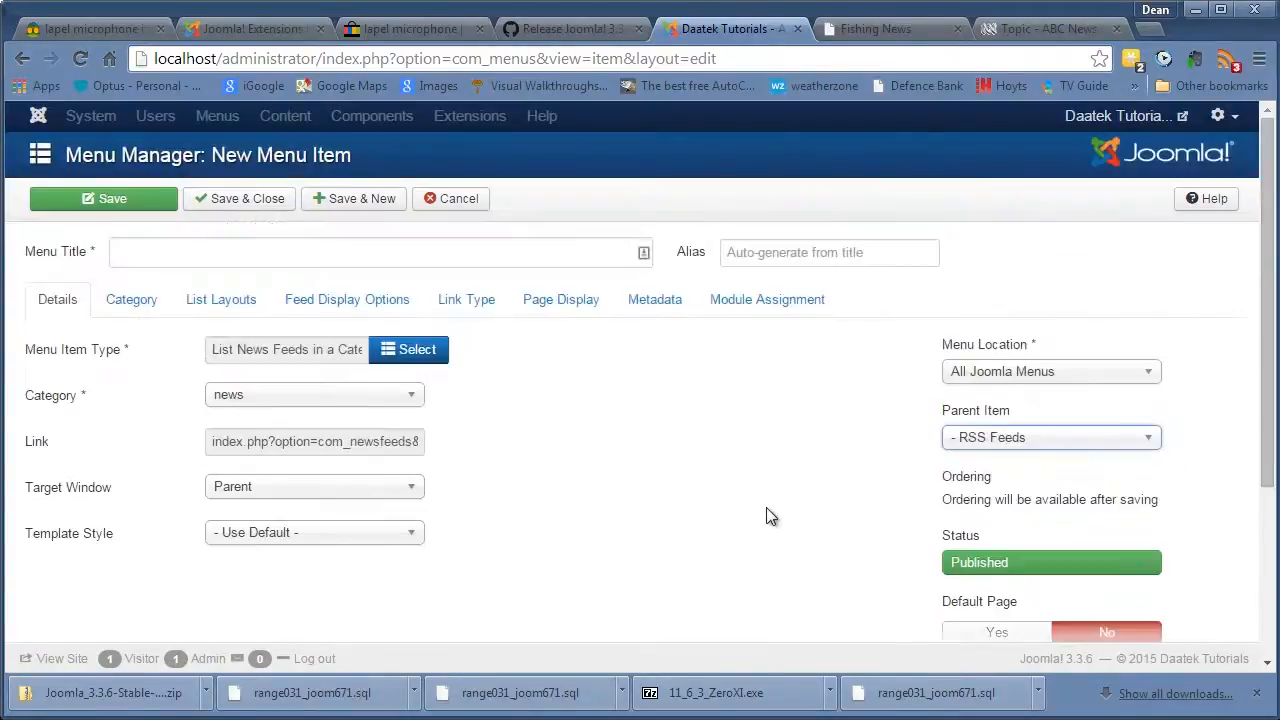
pyautogui.click(344, 205)
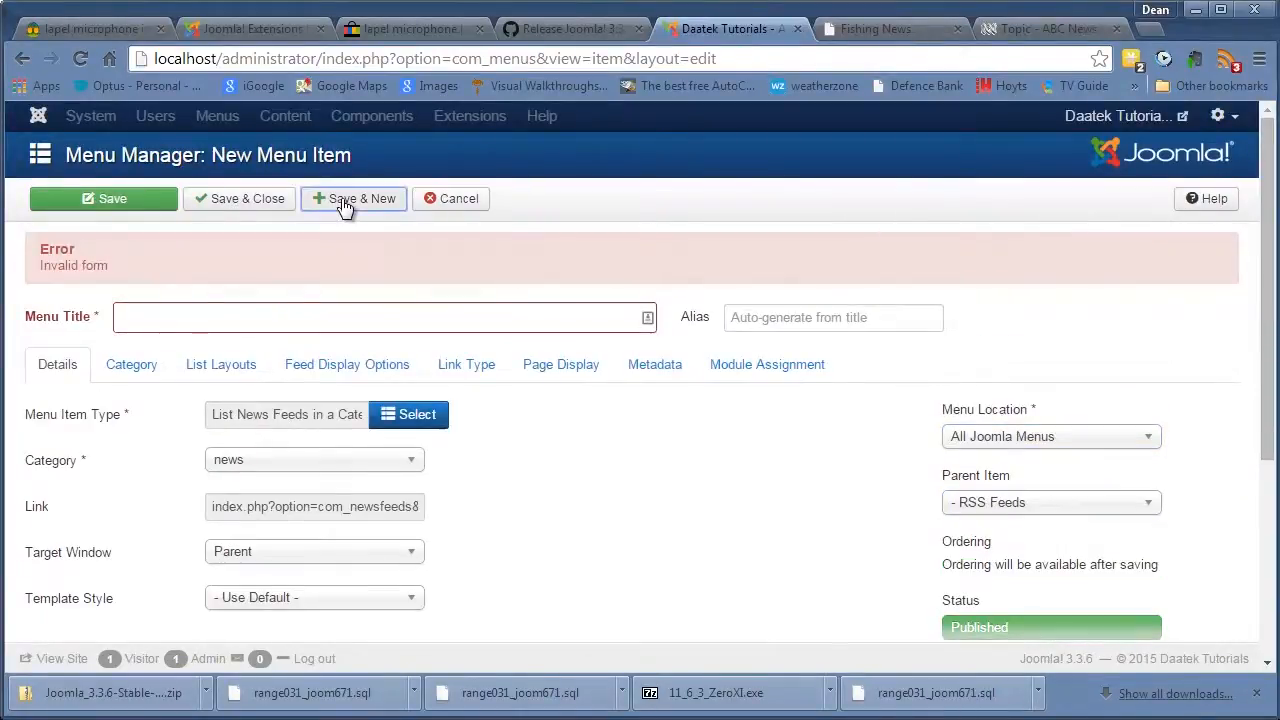
# Title the menu item Category Feeds, save it and start a new menu item
pyautogui.click(208, 318)
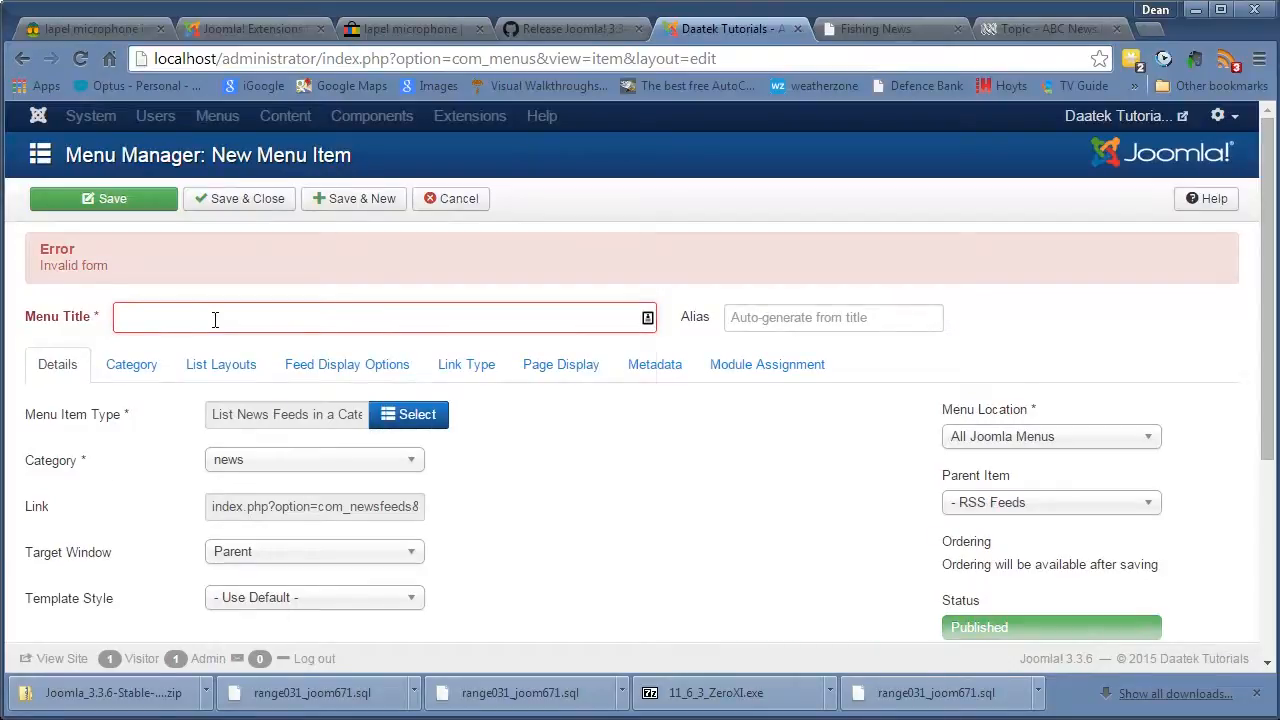
pyautogui.write('Category Feeds')
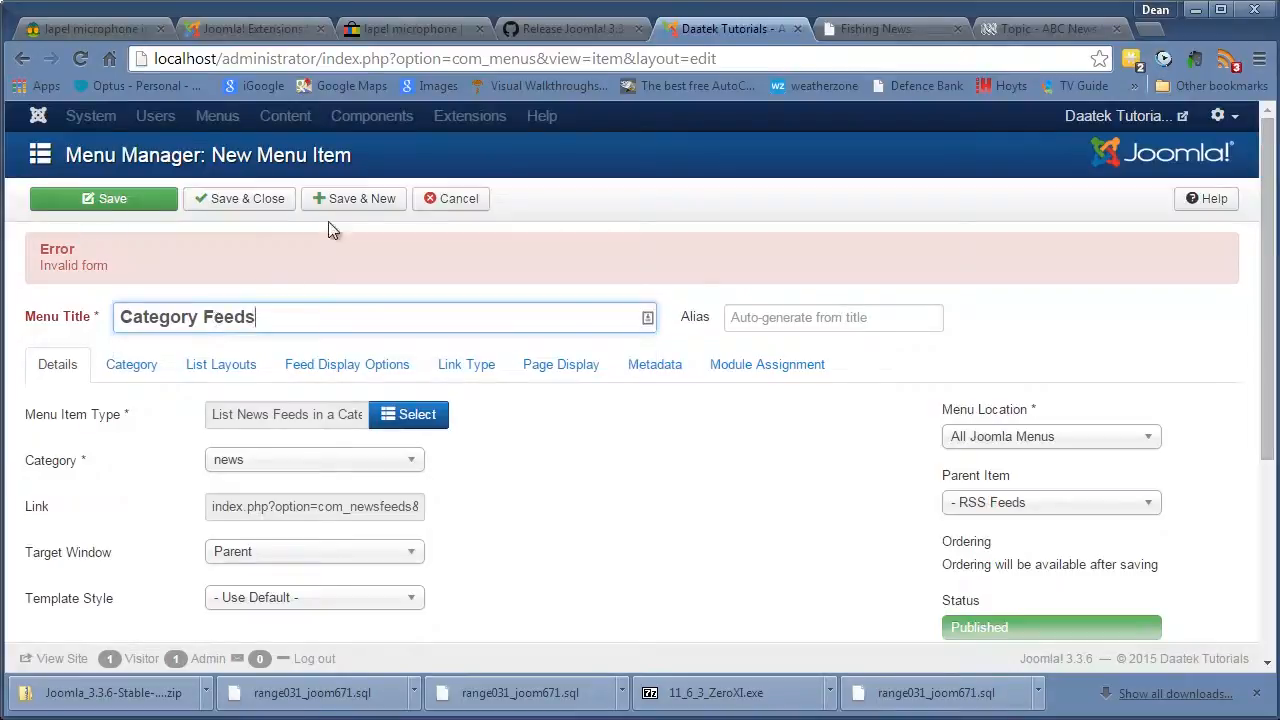
pyautogui.click(362, 206)
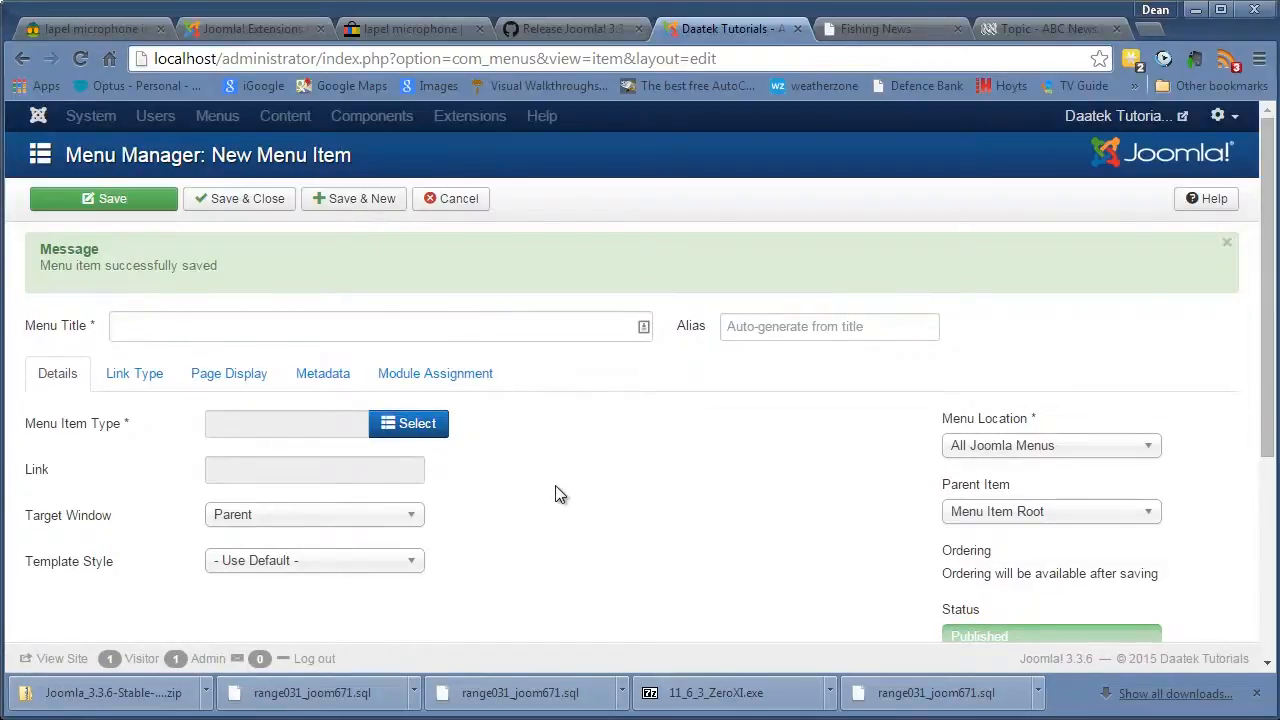
# Title the new menu item Fishing Feed
pyautogui.scroll(-3, 558, 492)
pyautogui.scroll(1, 574, 460)
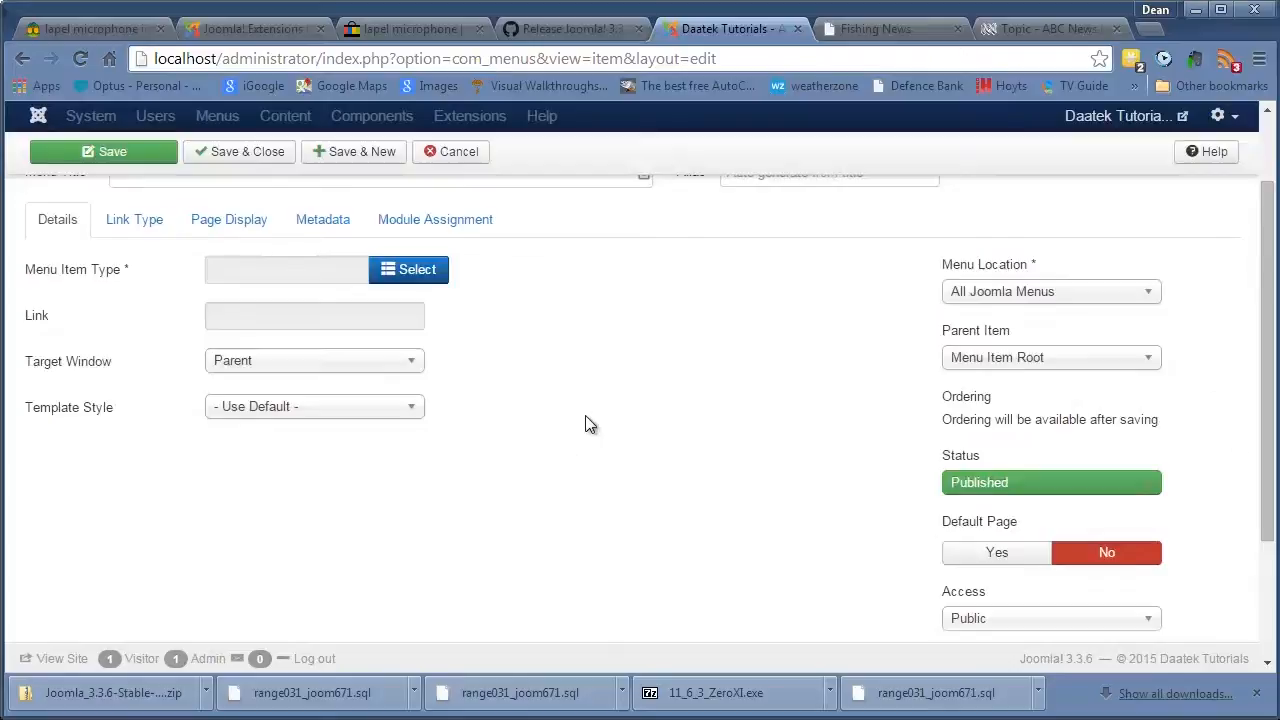
pyautogui.scroll(2, 590, 425)
pyautogui.scroll(-2, 560, 470)
pyautogui.scroll(2, 560, 470)
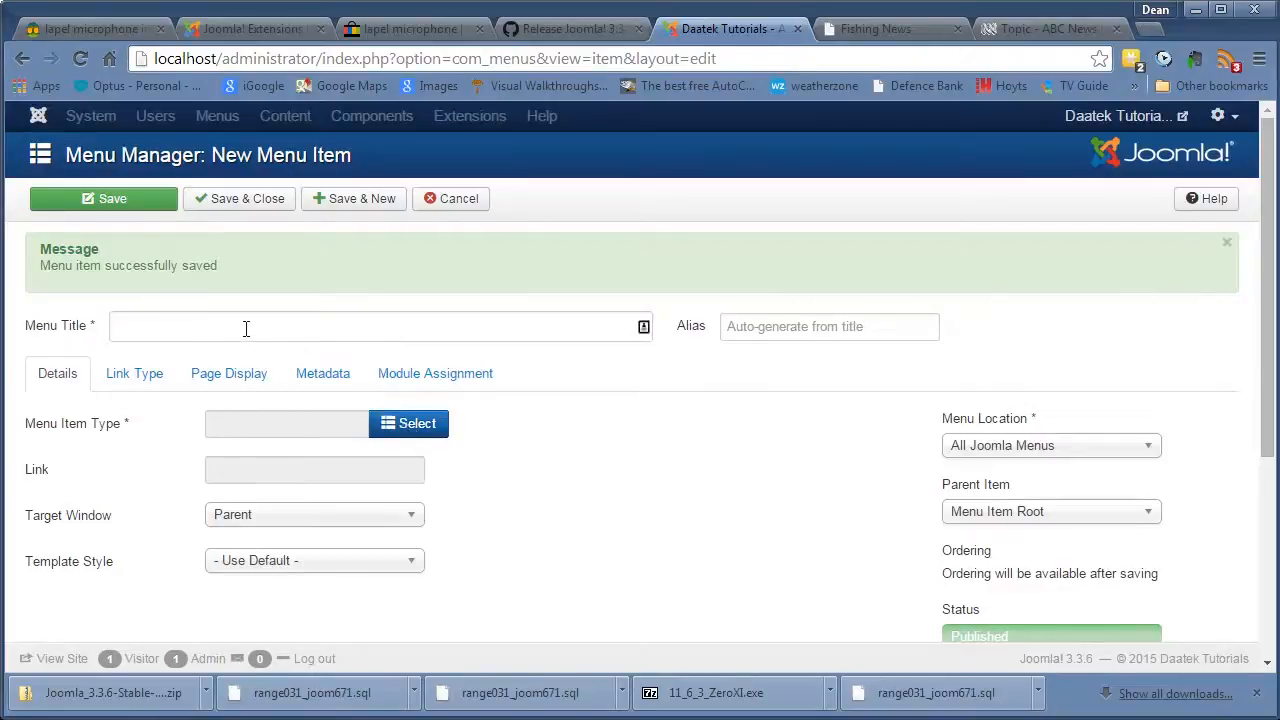
pyautogui.click(338, 357)
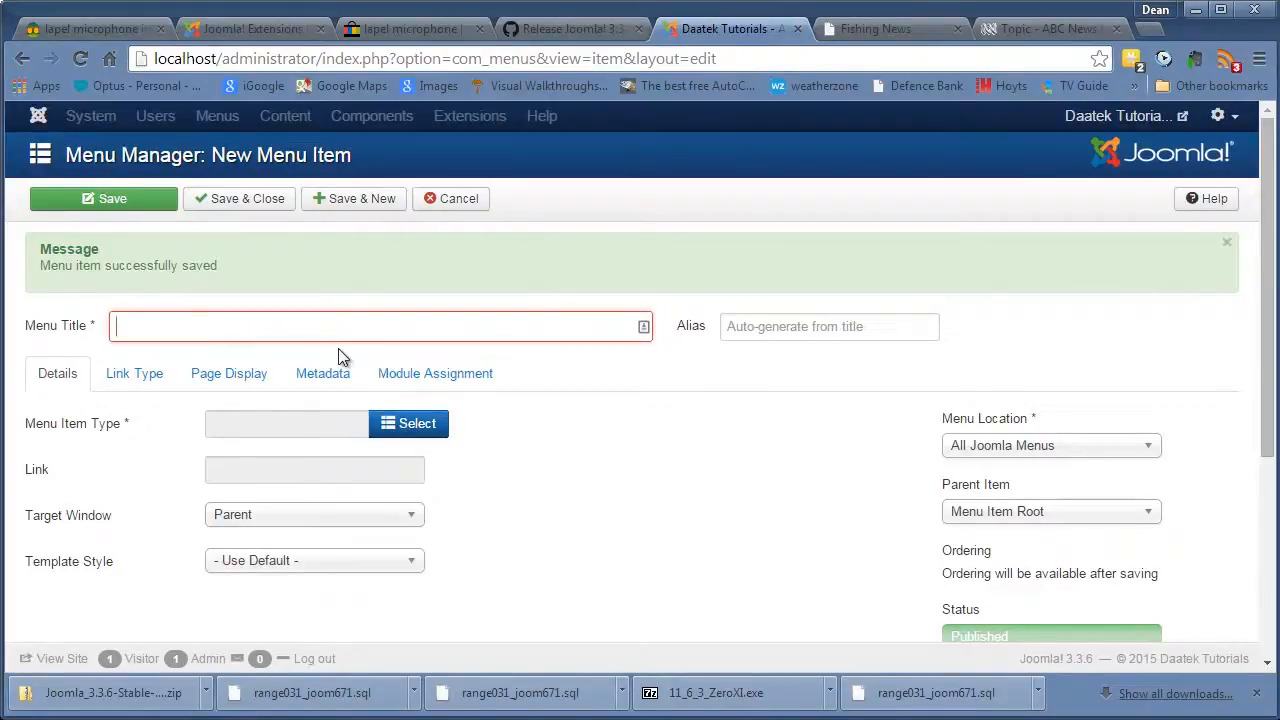
pyautogui.write('Fishing Feed')
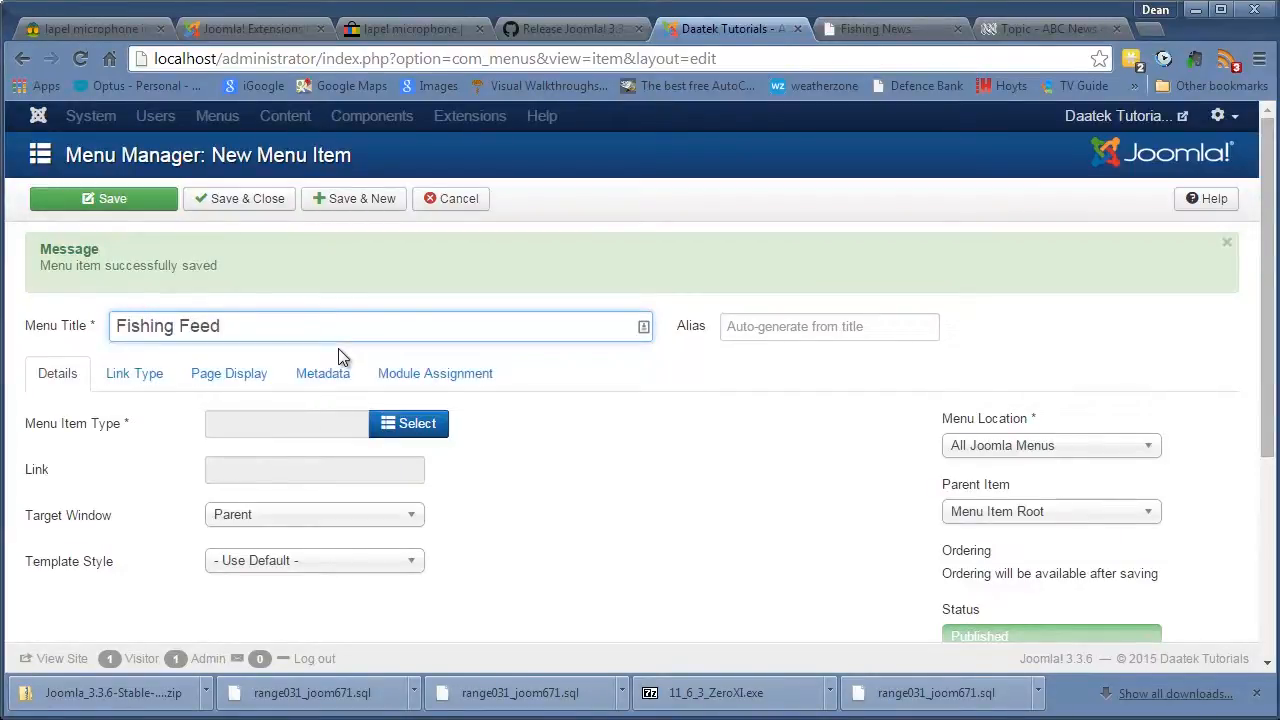
# Set the menu item type to Single News Feed under Newsfeeds and choose Fishing Feed as its feed
pyautogui.click(416, 423)
pyautogui.click(378, 295)
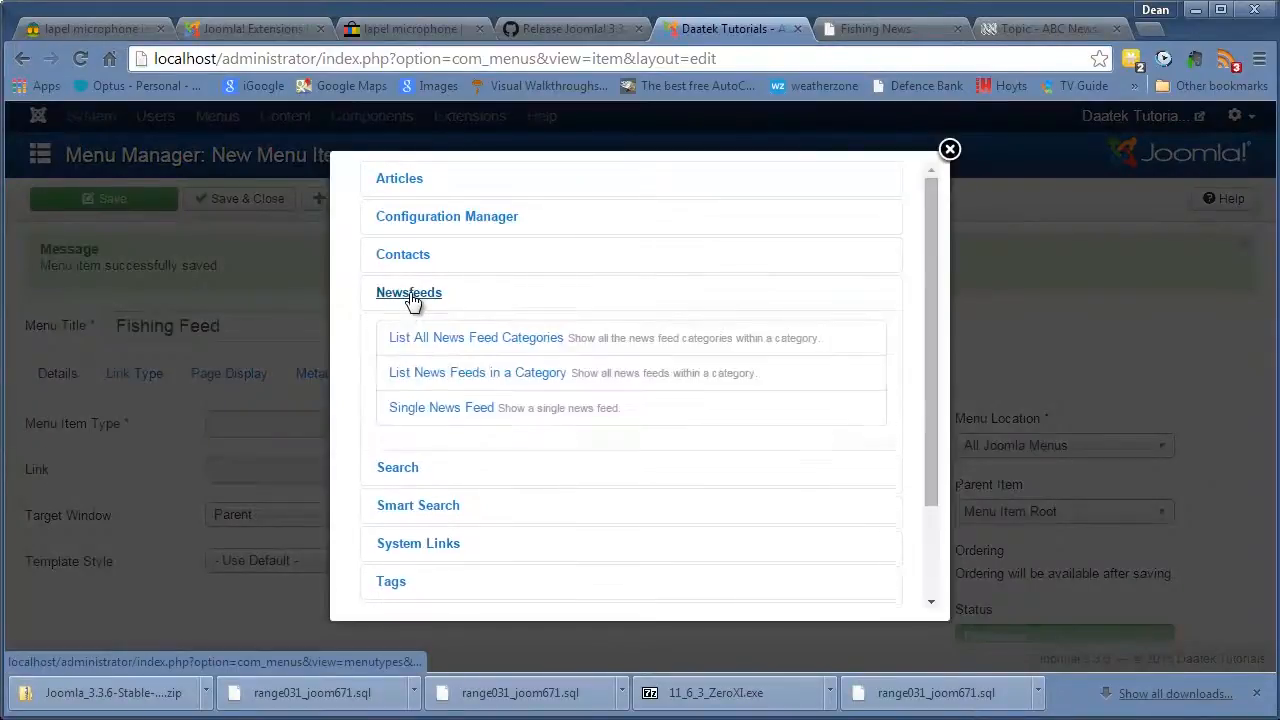
pyautogui.click(440, 408)
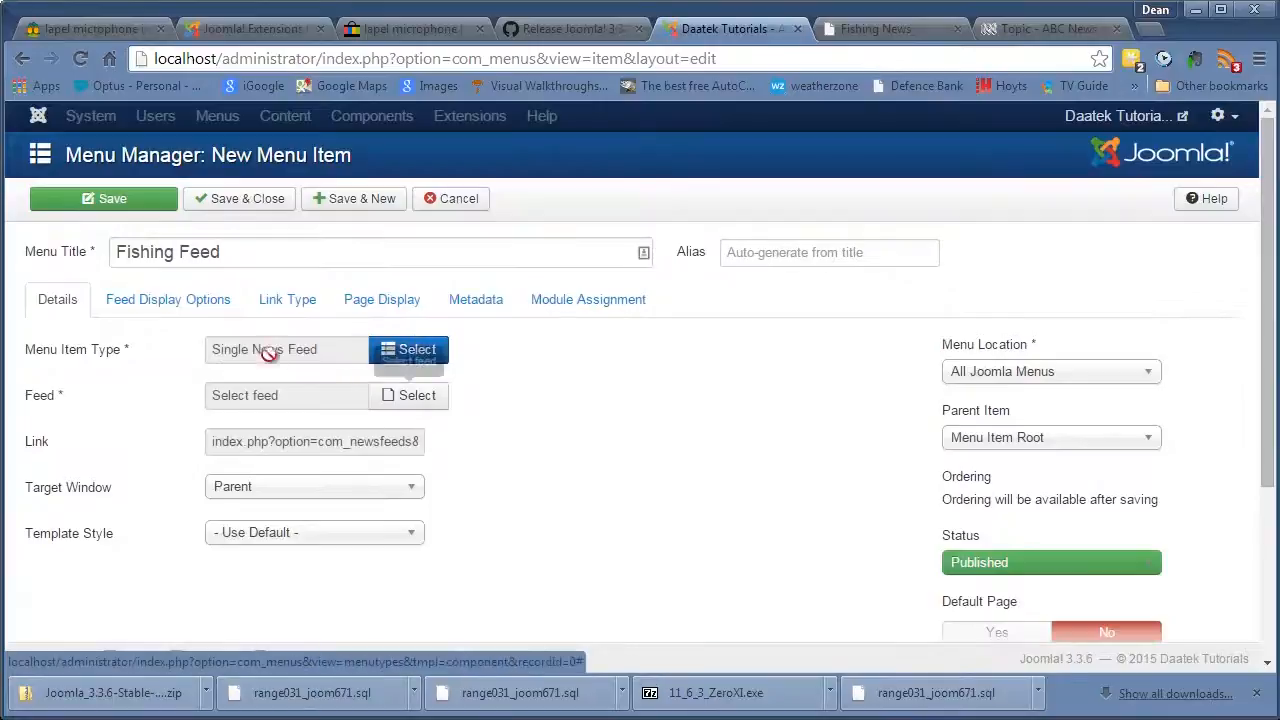
pyautogui.click(408, 396)
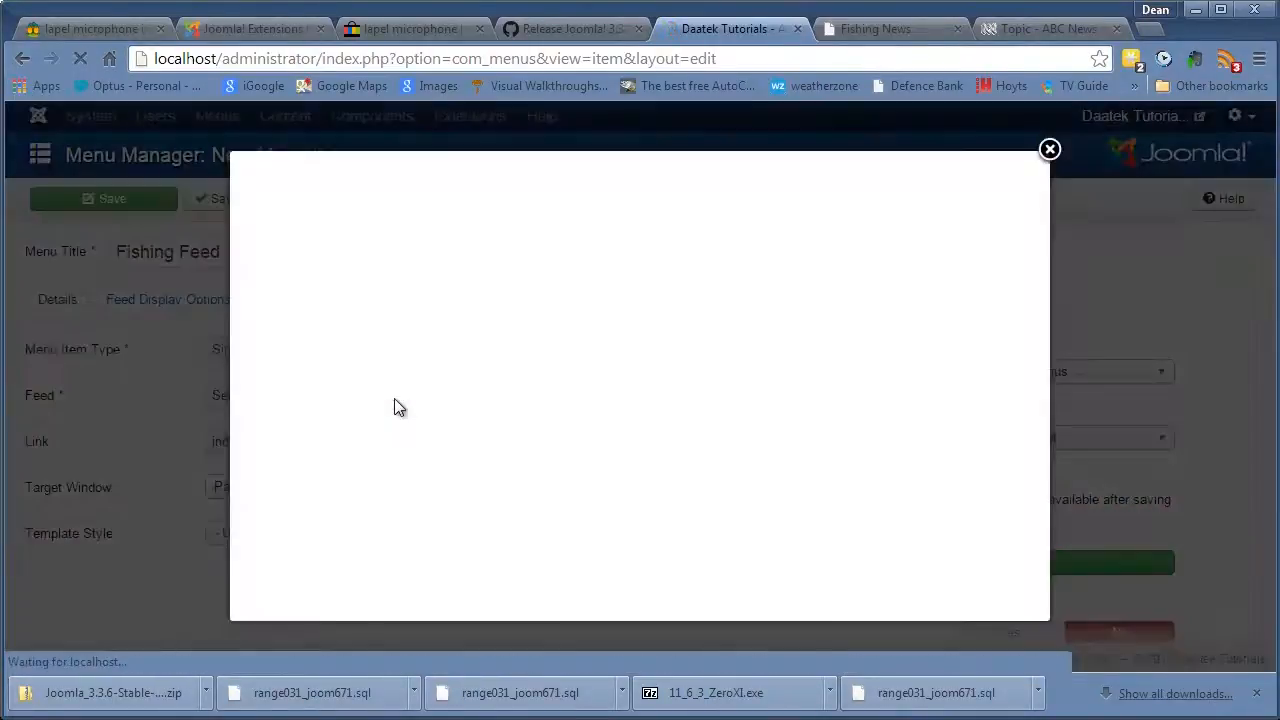
pyautogui.click(300, 315)
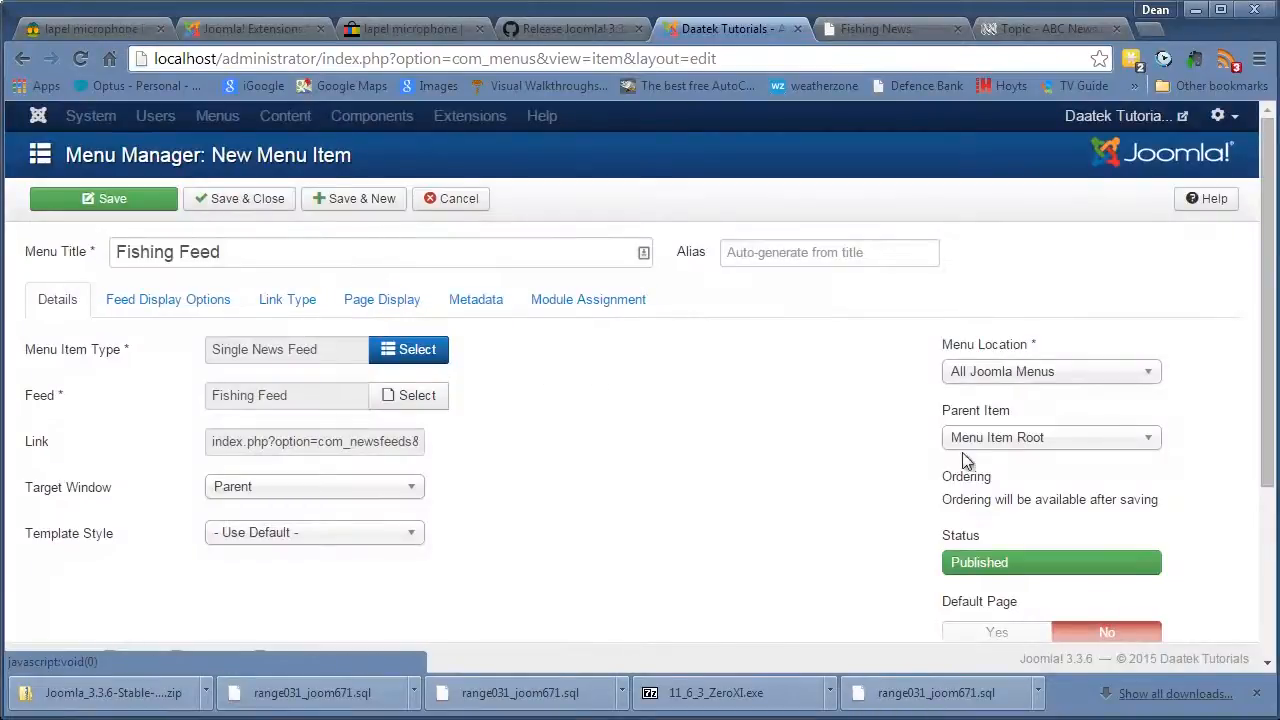
# Set the parent item to RSS Feeds, then save and close the Fishing Feed menu item
pyautogui.click(1140, 440)
pyautogui.moveTo(1146, 509); pyautogui.dragTo(1156, 618)
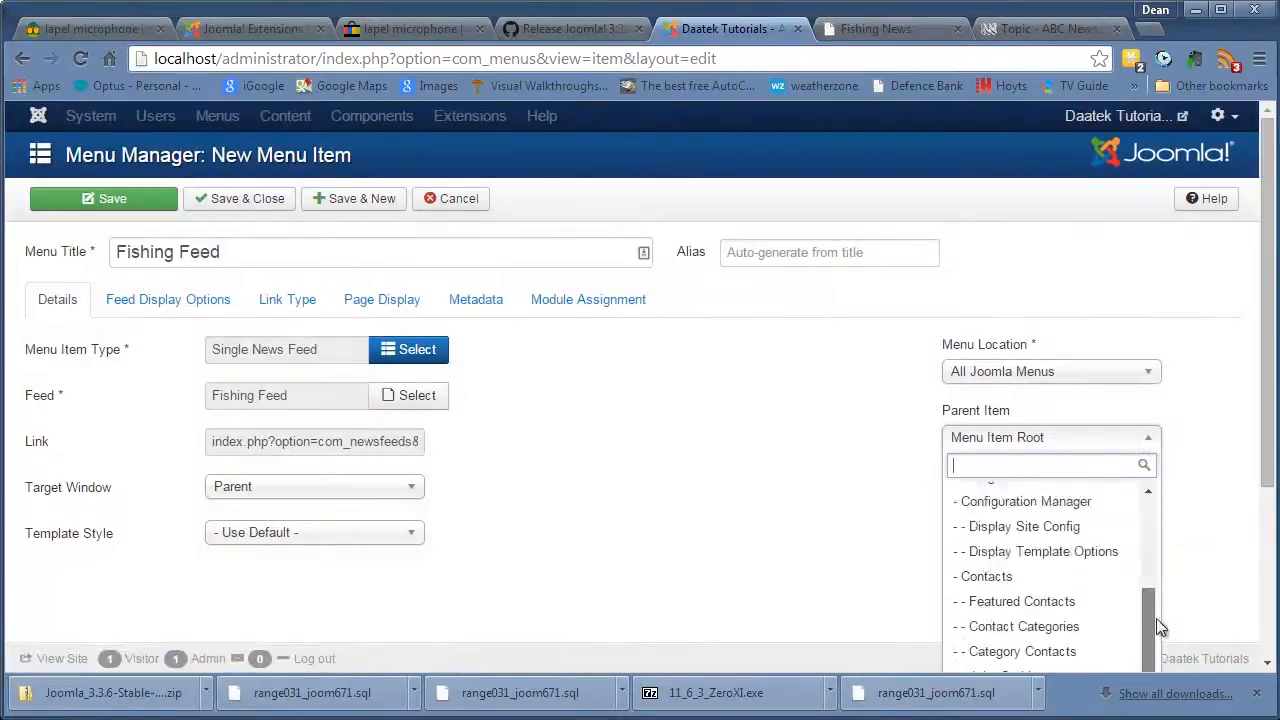
pyautogui.scroll(-1, 1156, 626)
pyautogui.scroll(-2, 1165, 570)
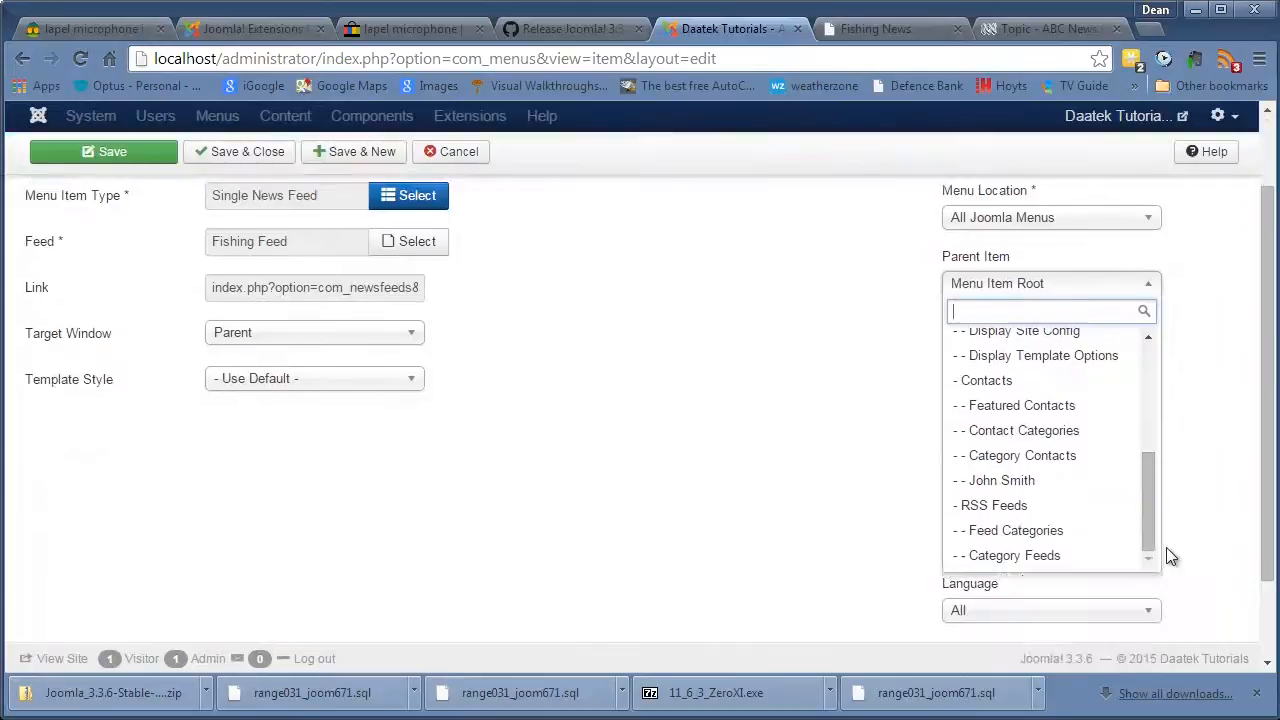
pyautogui.click(1007, 506)
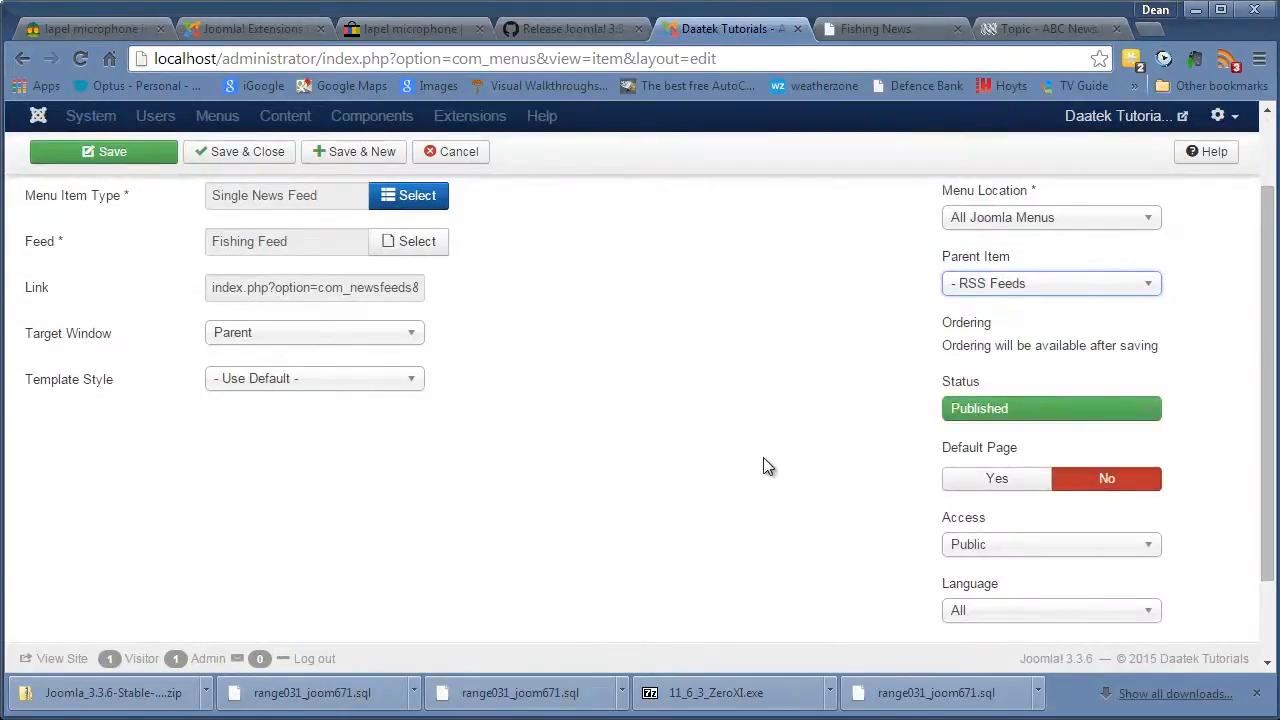
pyautogui.scroll(2, 766, 466)
pyautogui.click(245, 199)
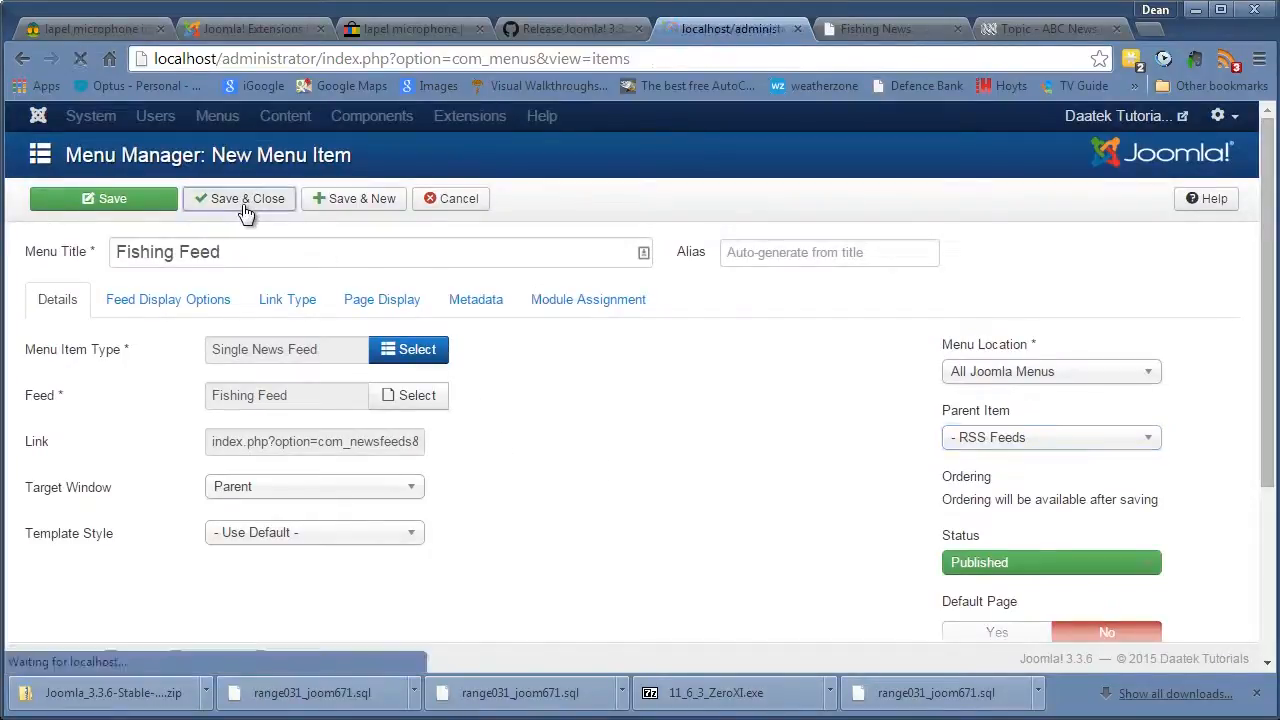
# On the site's home page, follow the Feed Categories menu link and view the feeds in the news category
pyautogui.click(854, 30)
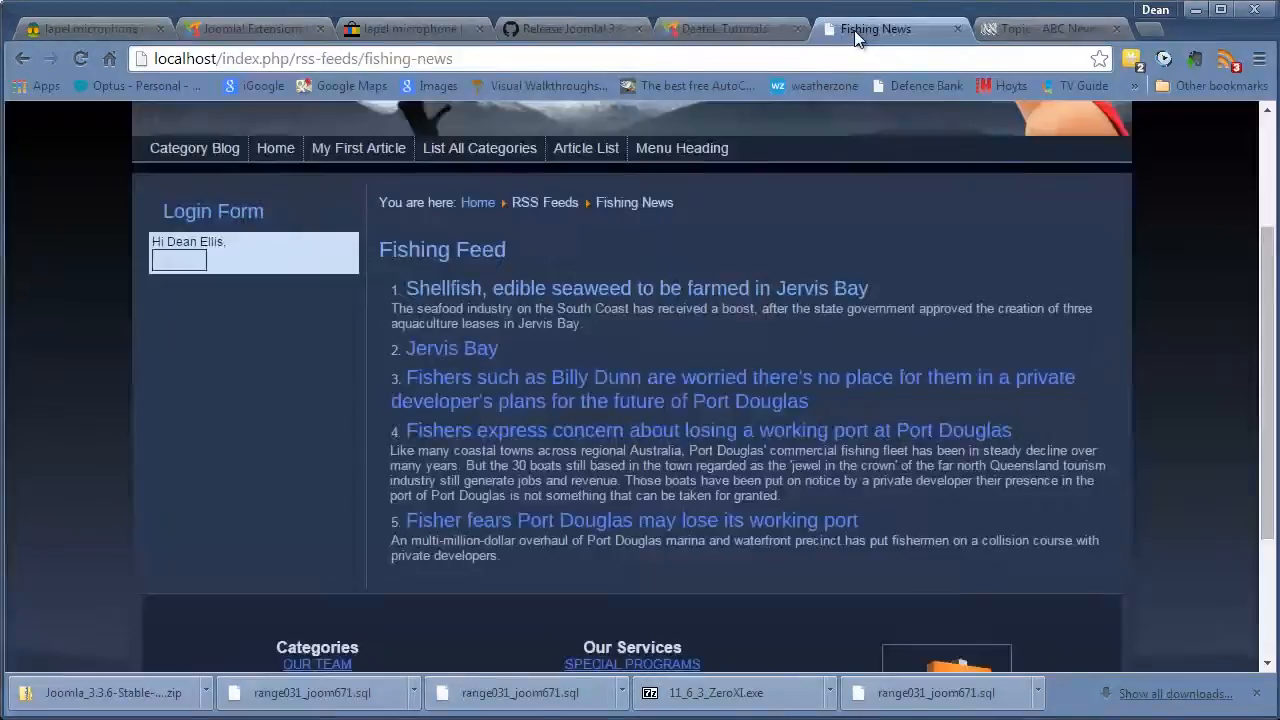
pyautogui.click(283, 148)
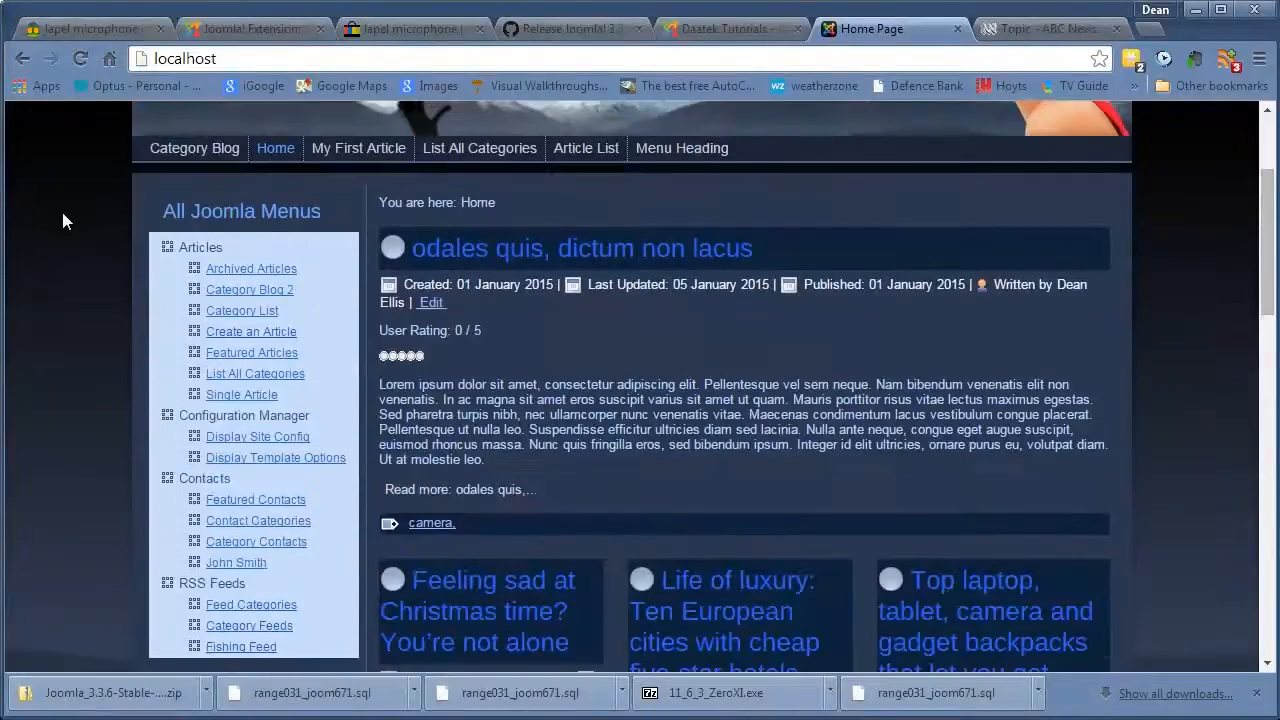
pyautogui.scroll(-1, 285, 614)
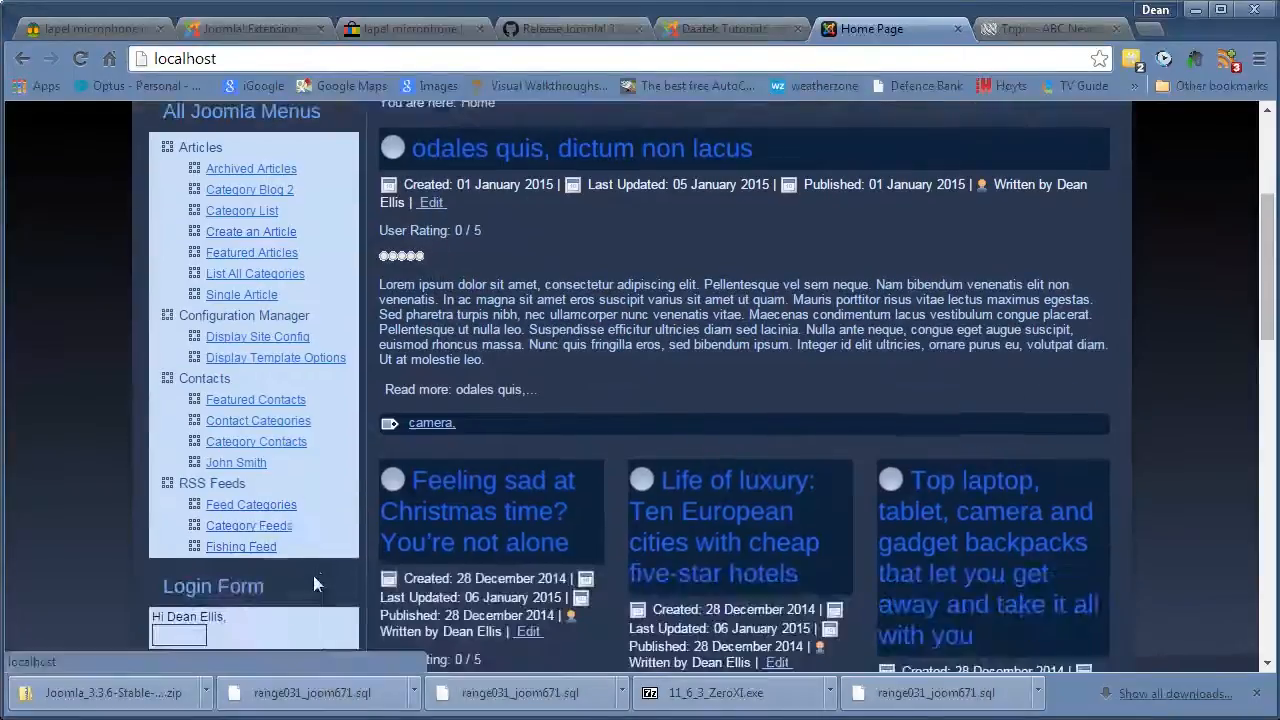
pyautogui.click(255, 512)
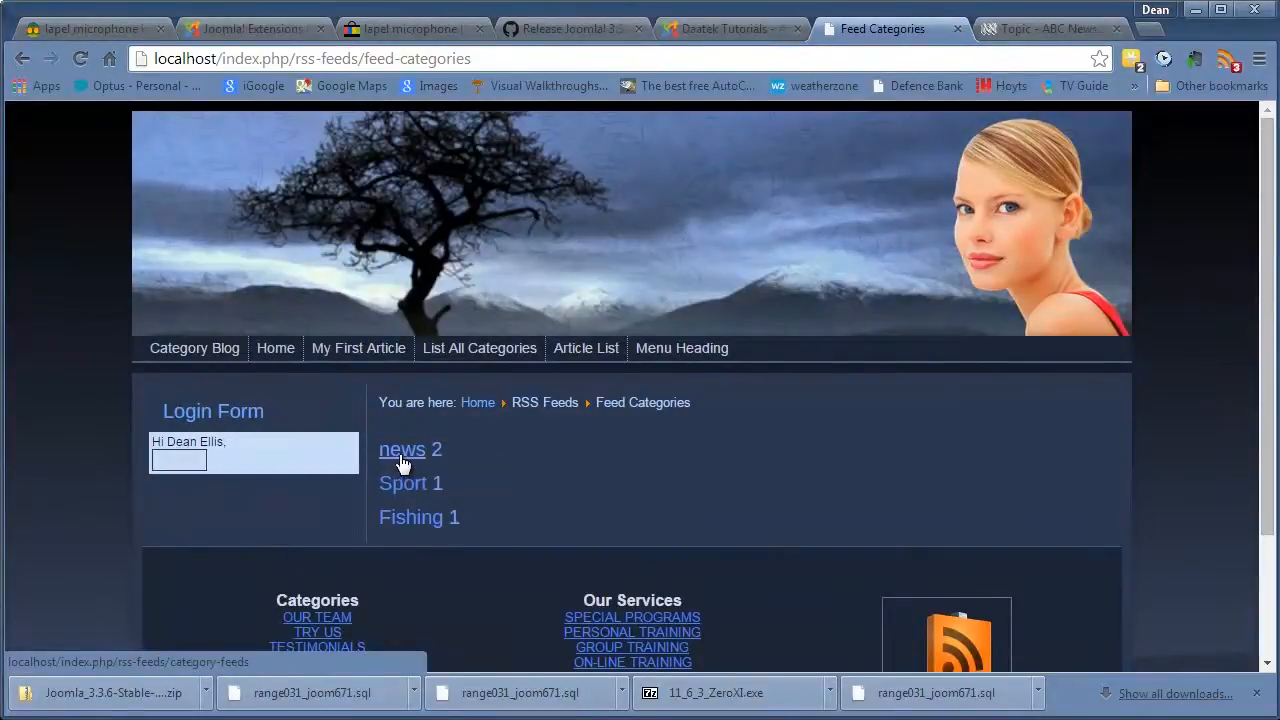
pyautogui.scroll(-2, 410, 392)
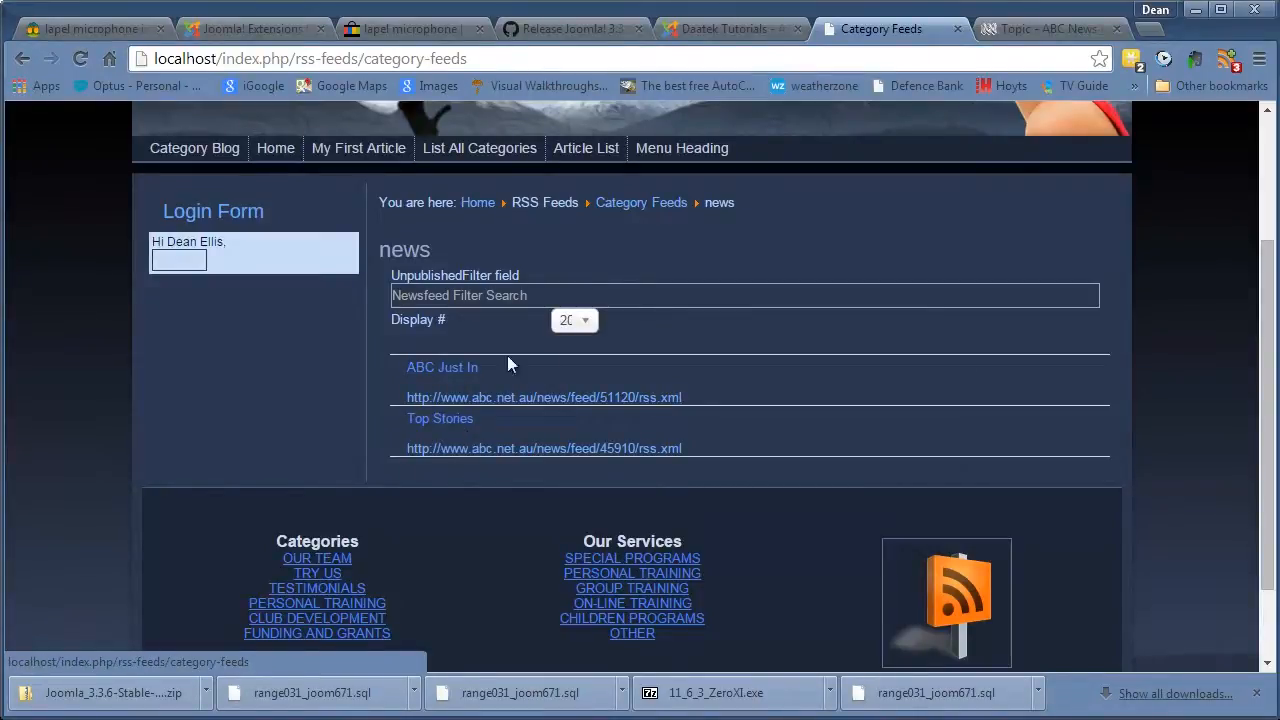
# Return to the administrator's menu items and open the List Layouts options of the Feed Categories item
pyautogui.click(719, 26)
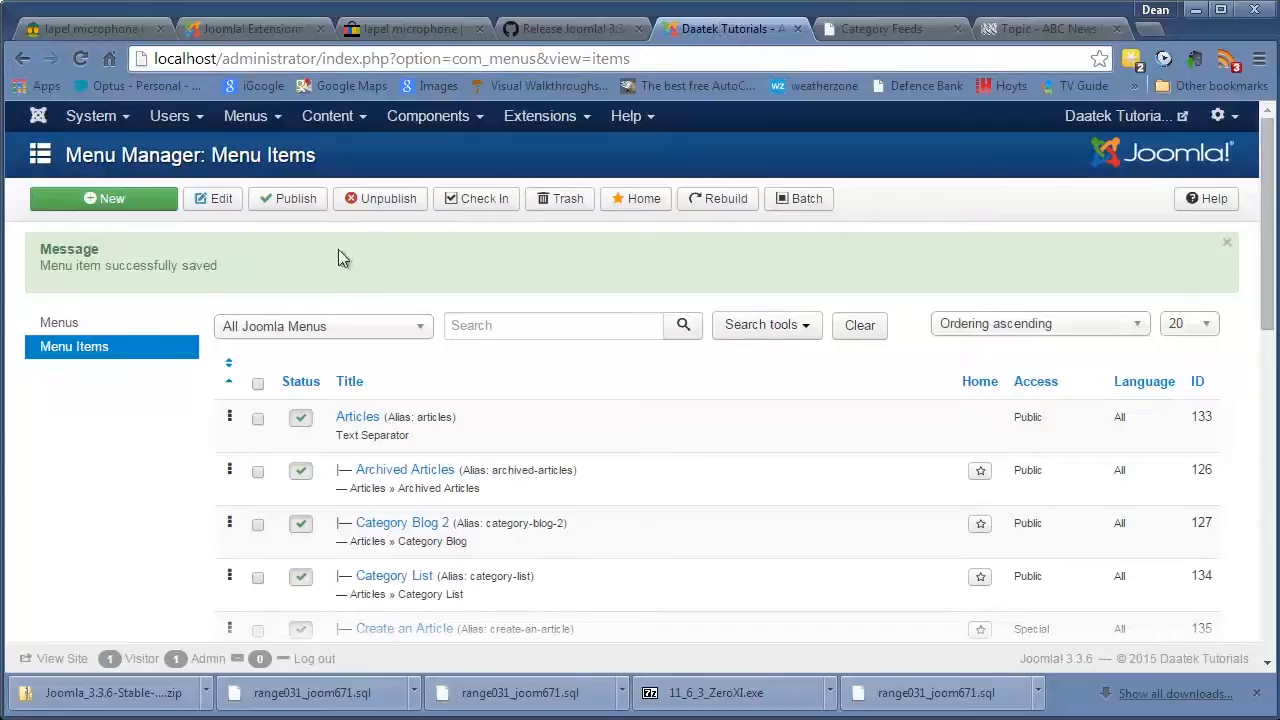
pyautogui.scroll(-9, 263, 371)
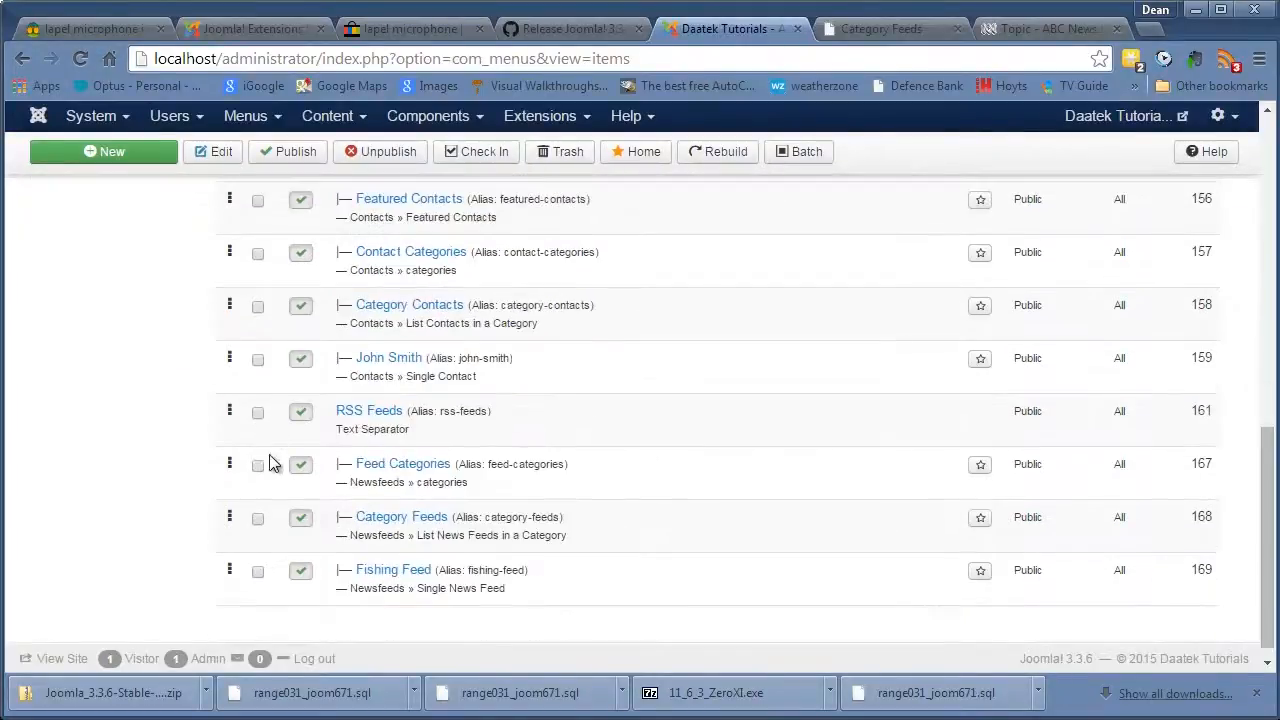
pyautogui.click(380, 467)
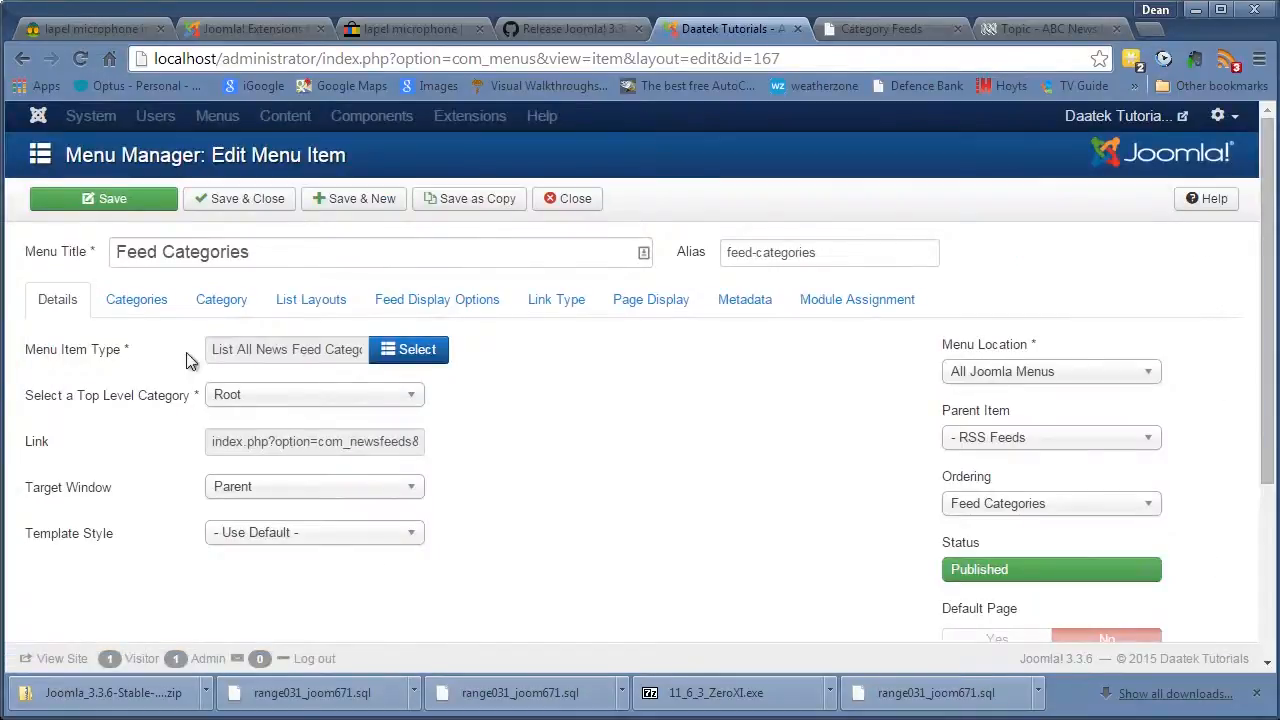
pyautogui.click(302, 304)
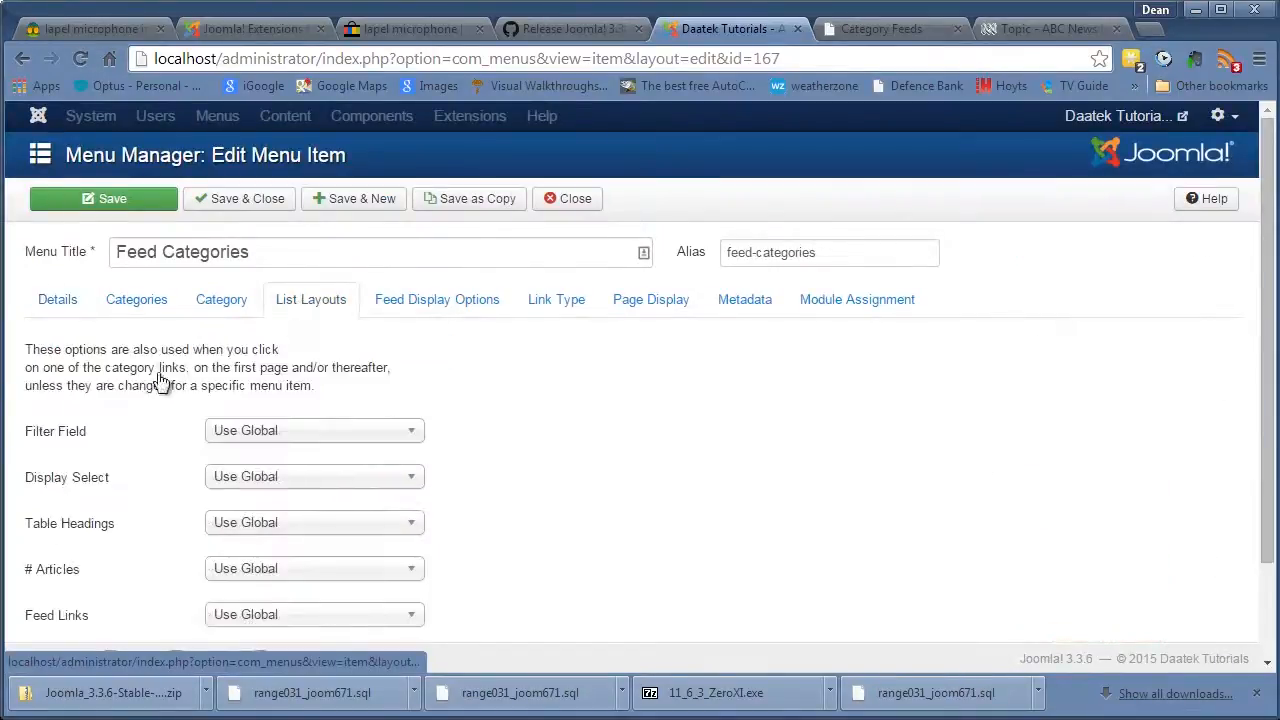
pyautogui.scroll(-2, 500, 437)
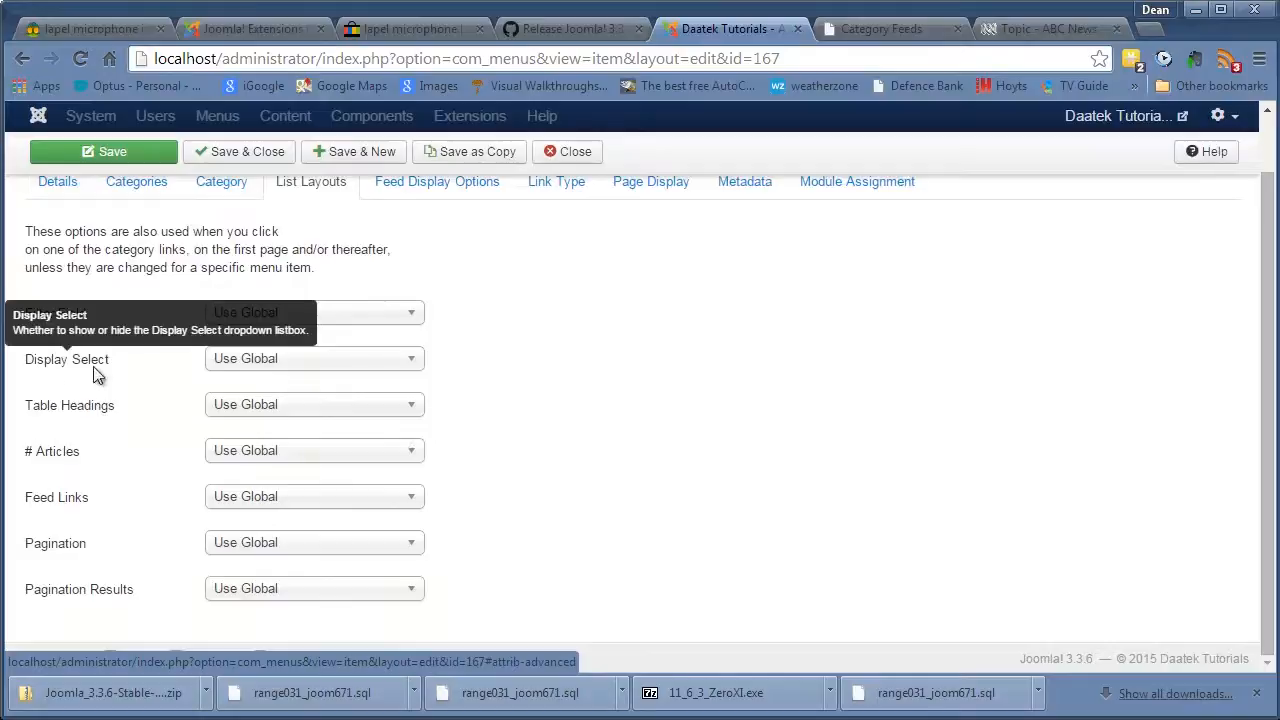
# Set Display Select to Hide for the Feed Categories menu item and save it
pyautogui.click(410, 358)
pyautogui.click(900, 30)
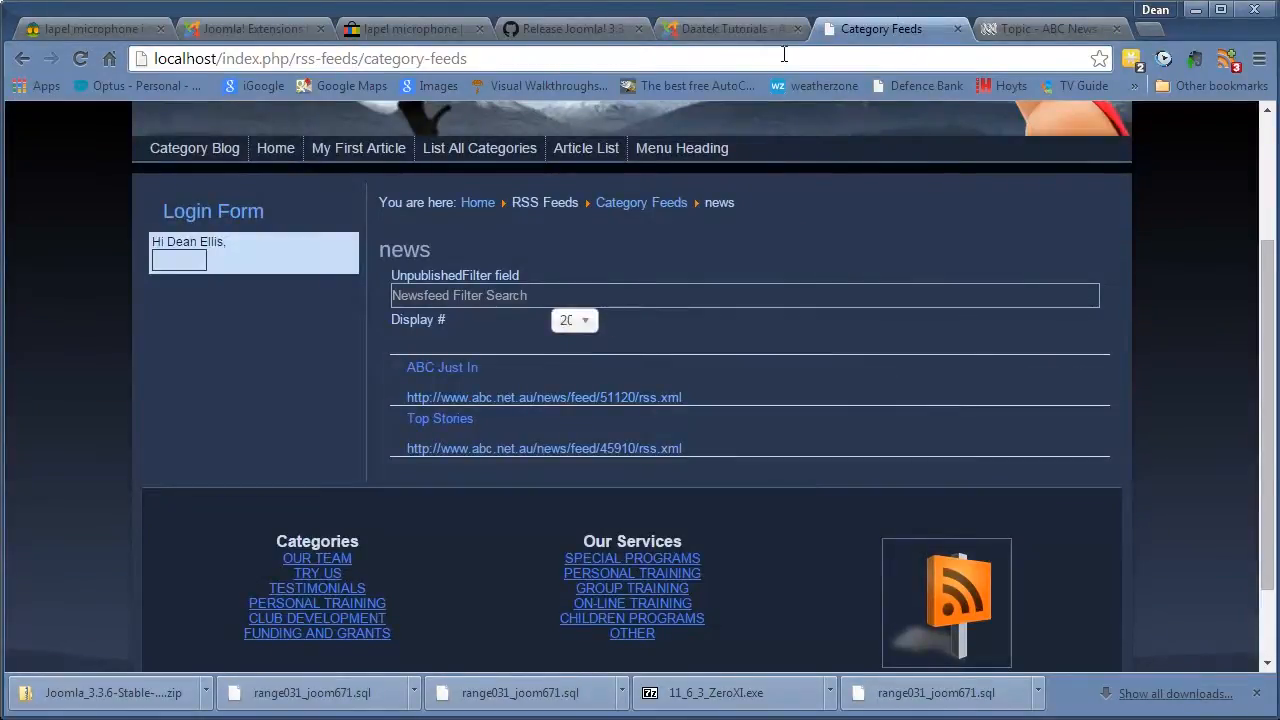
pyautogui.click(735, 29)
pyautogui.click(334, 366)
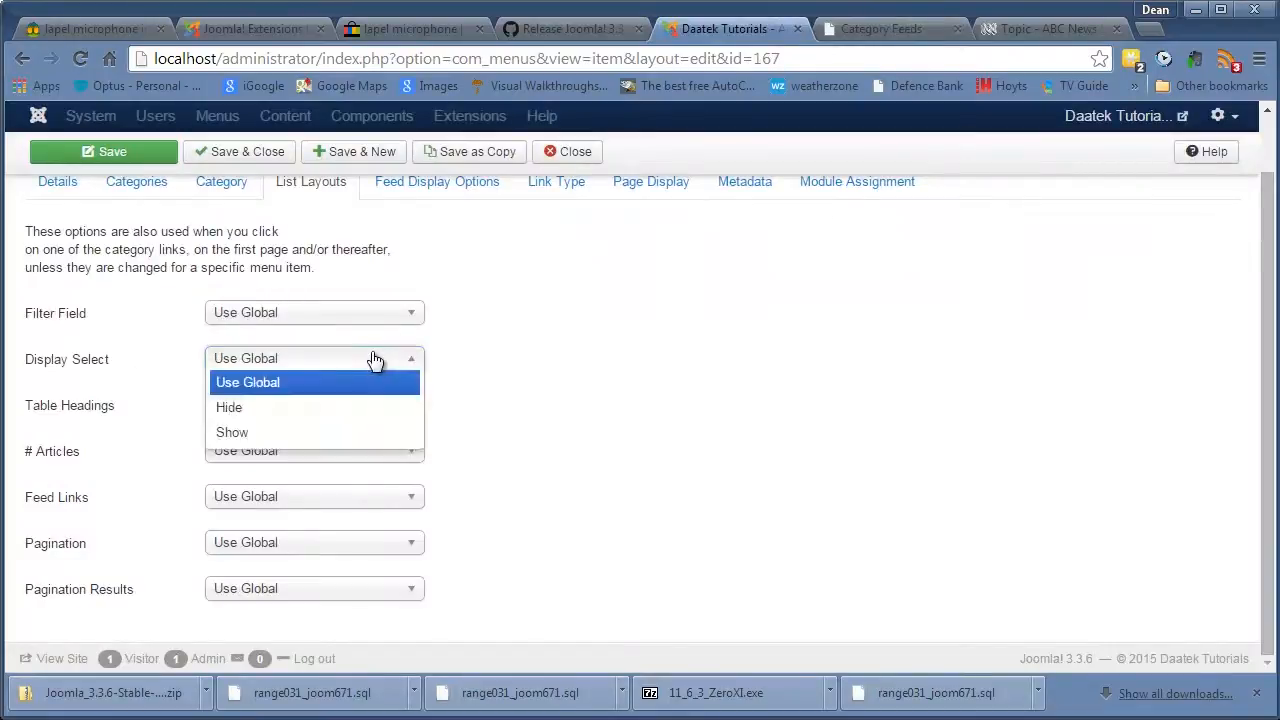
pyautogui.click(277, 408)
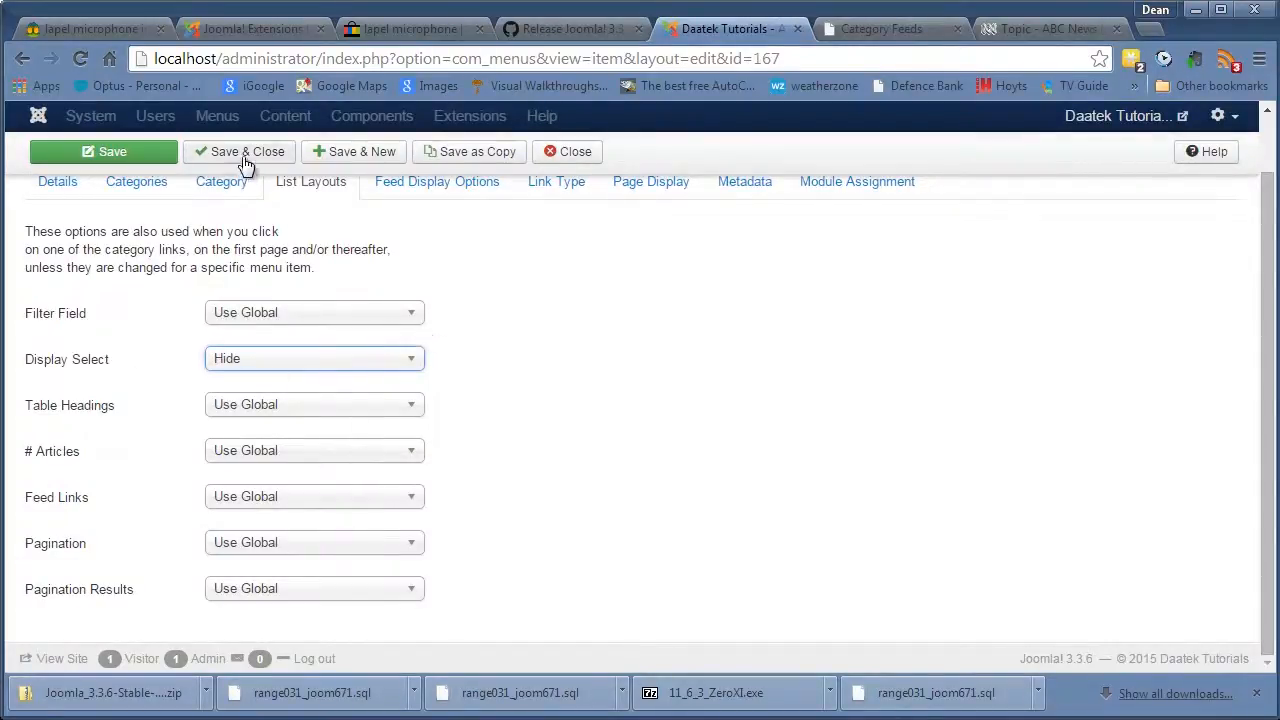
pyautogui.click(140, 162)
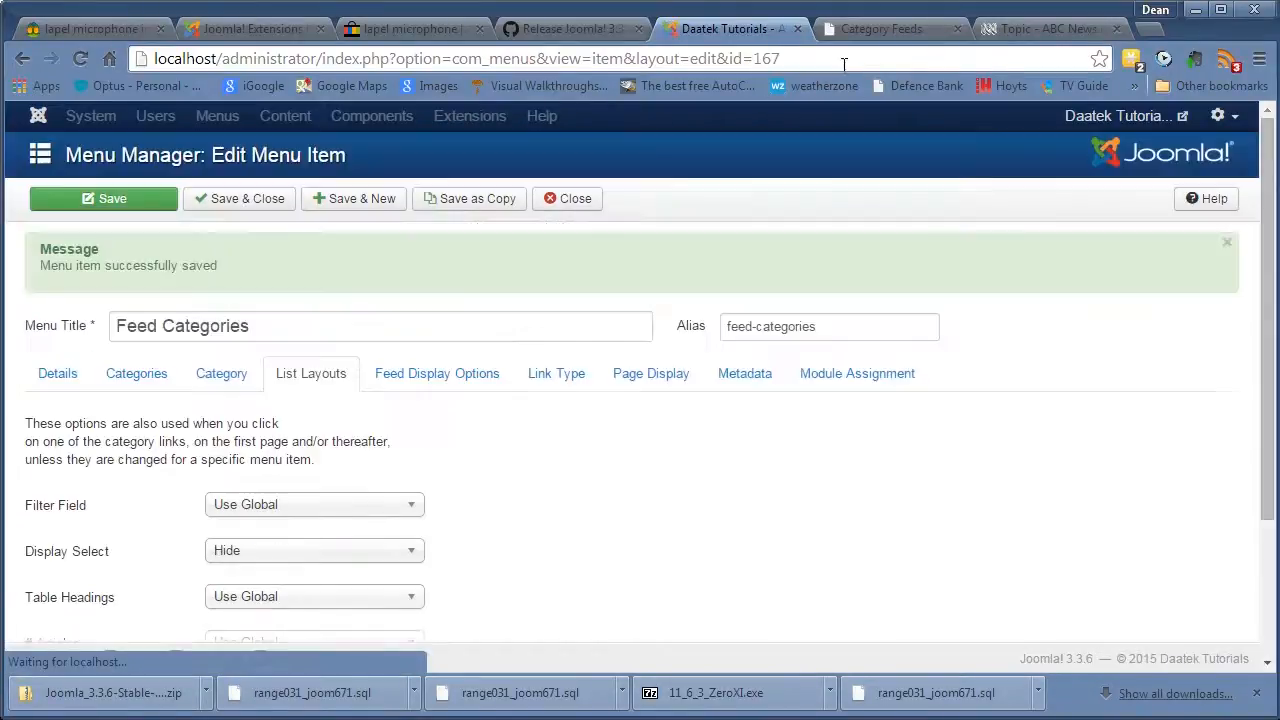
# Reload the site's news category page and check its Display # selector
pyautogui.click(860, 29)
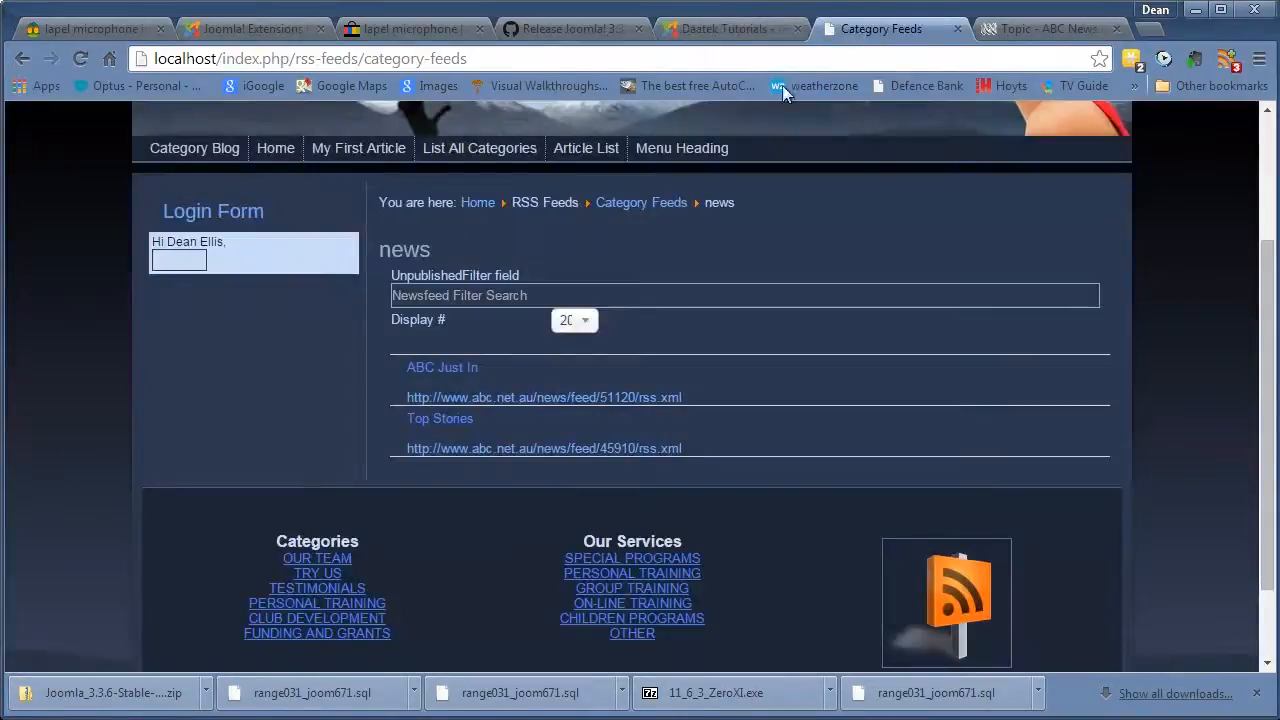
pyautogui.click(82, 59)
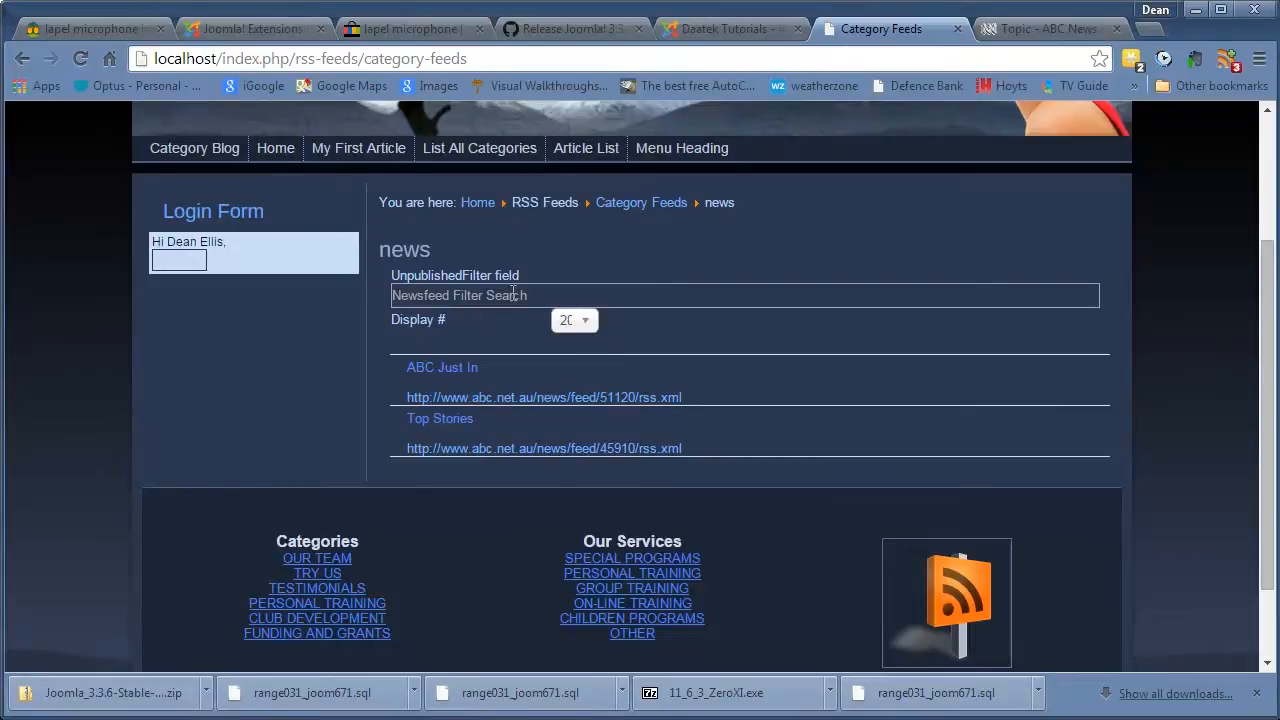
pyautogui.click(586, 322)
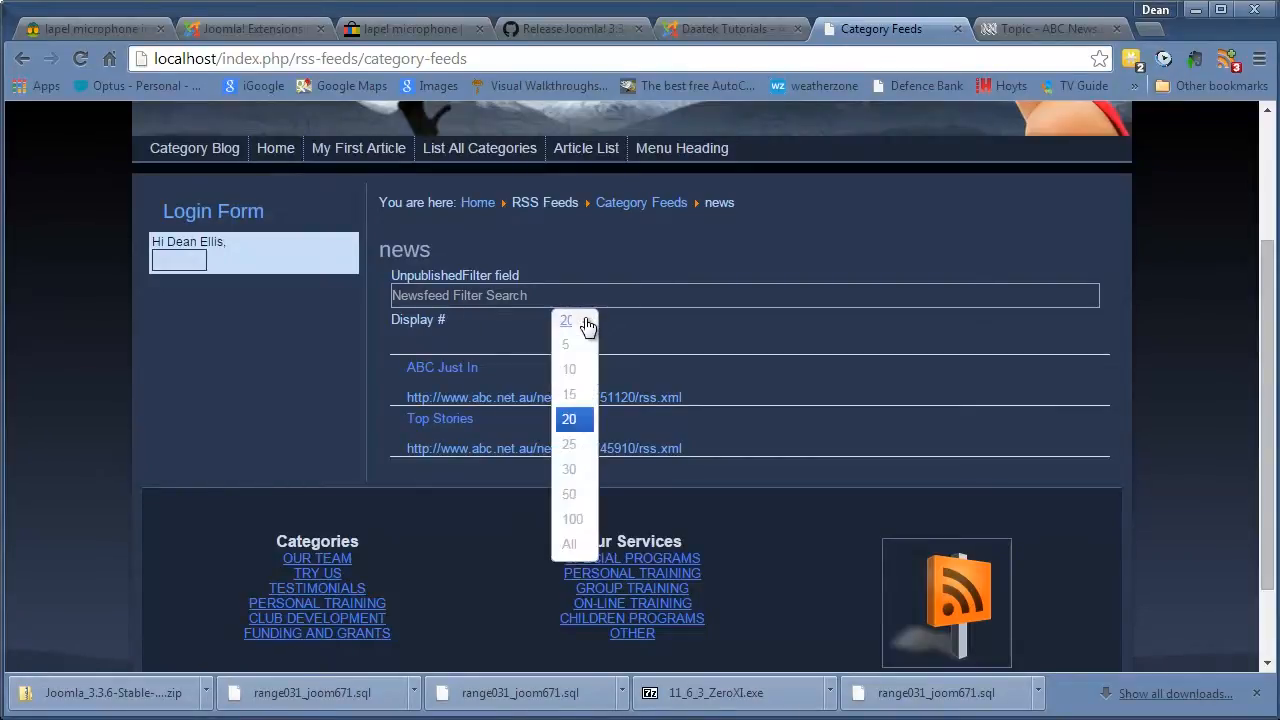
pyautogui.click(587, 322)
# Return to the administrator and look through the Feed Categories item's Category, Feed Display Options, Link Type, Page Display and Metadata settings
pyautogui.click(730, 29)
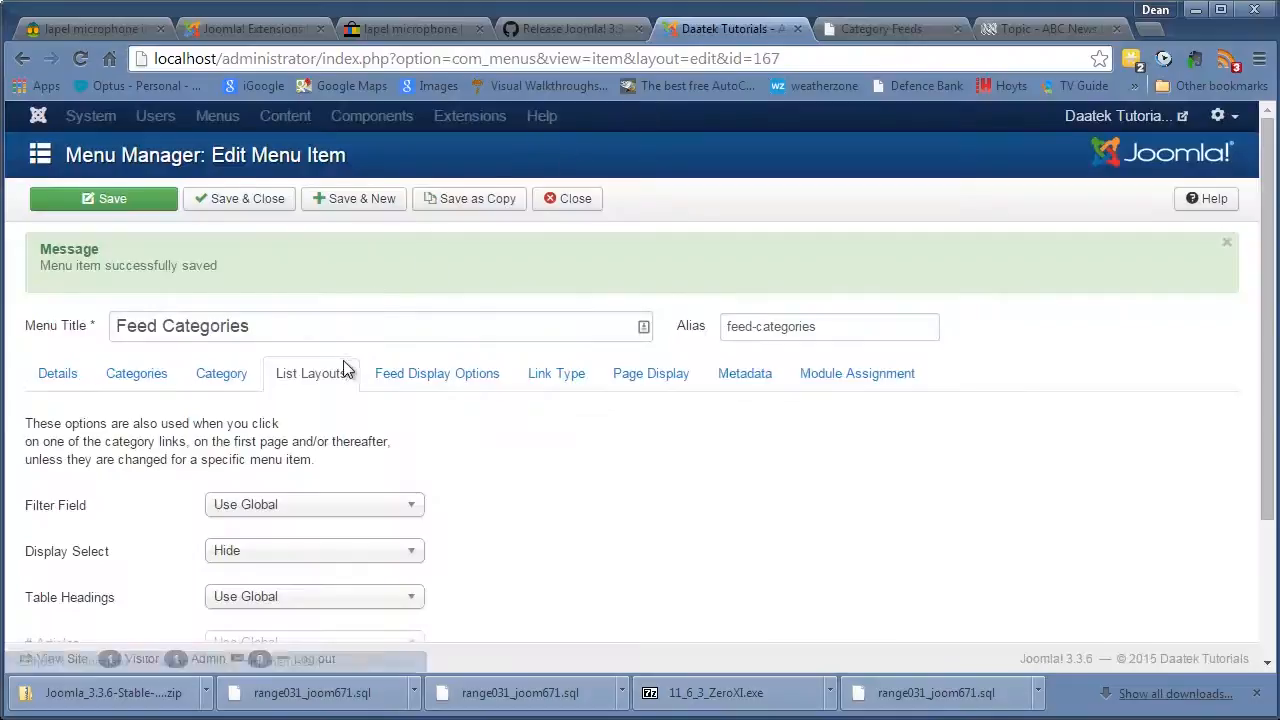
pyautogui.scroll(-2, 343, 366)
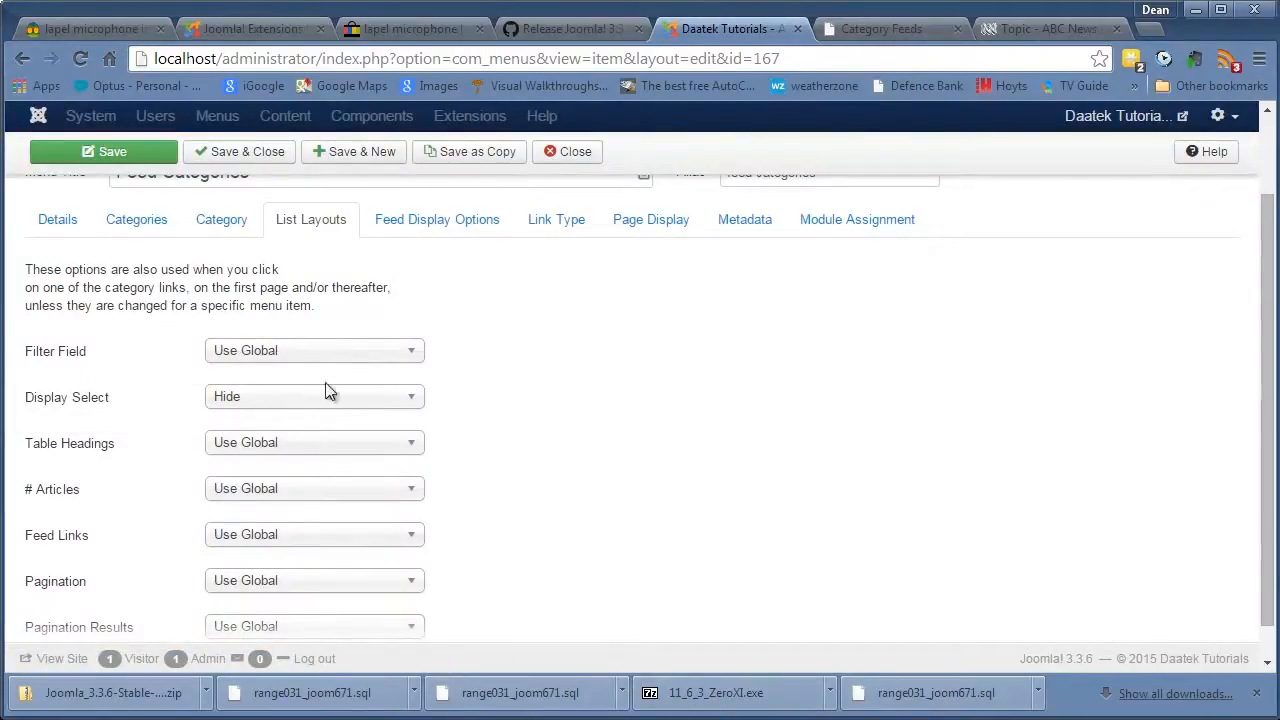
pyautogui.click(235, 219)
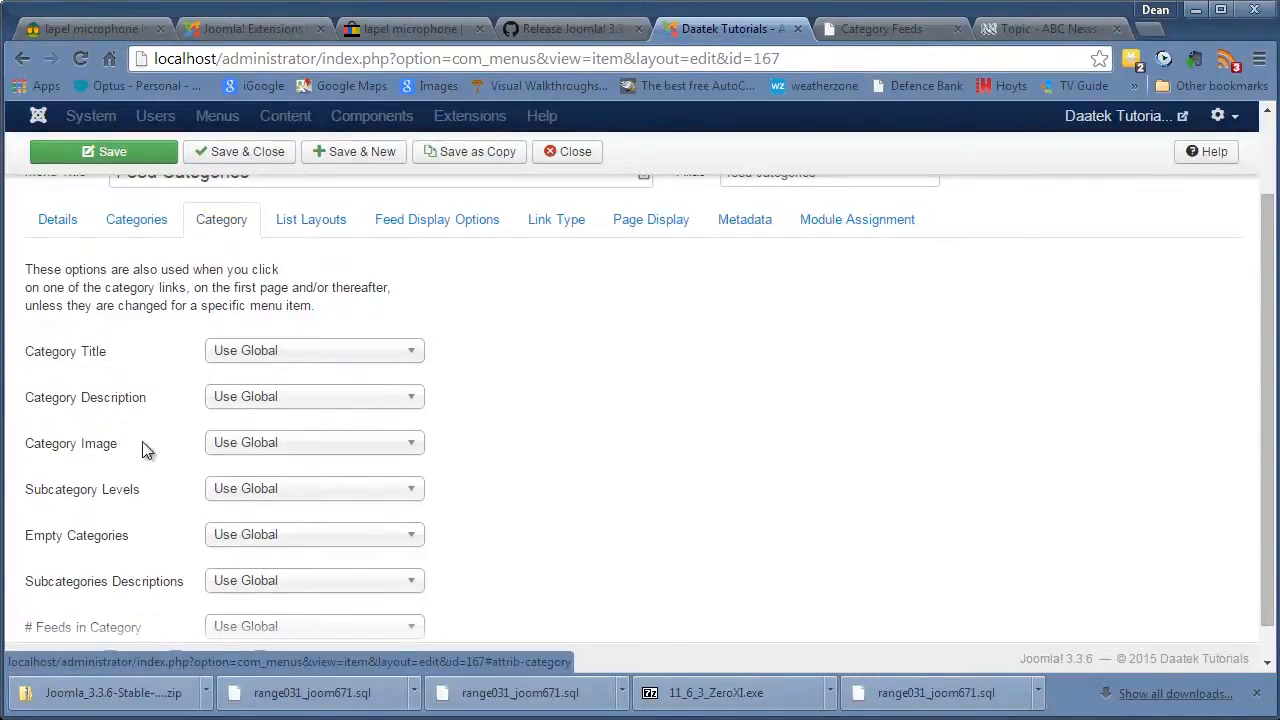
pyautogui.click(395, 219)
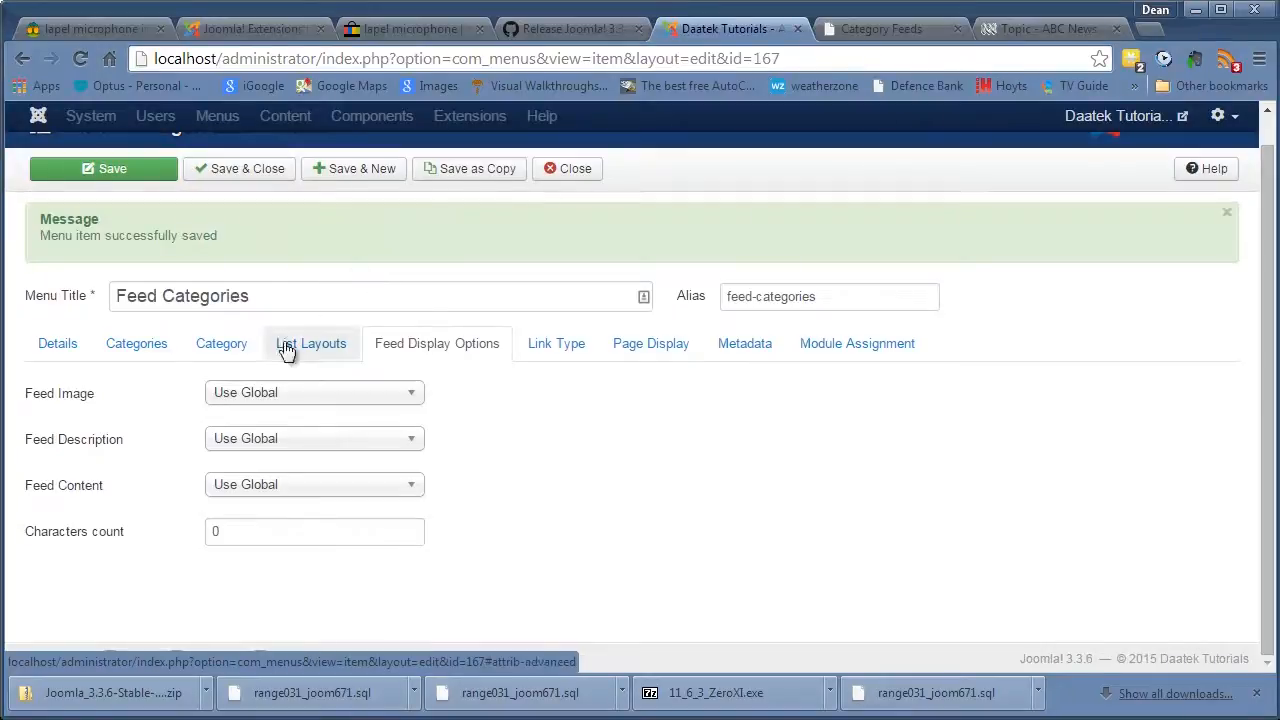
pyautogui.click(563, 353)
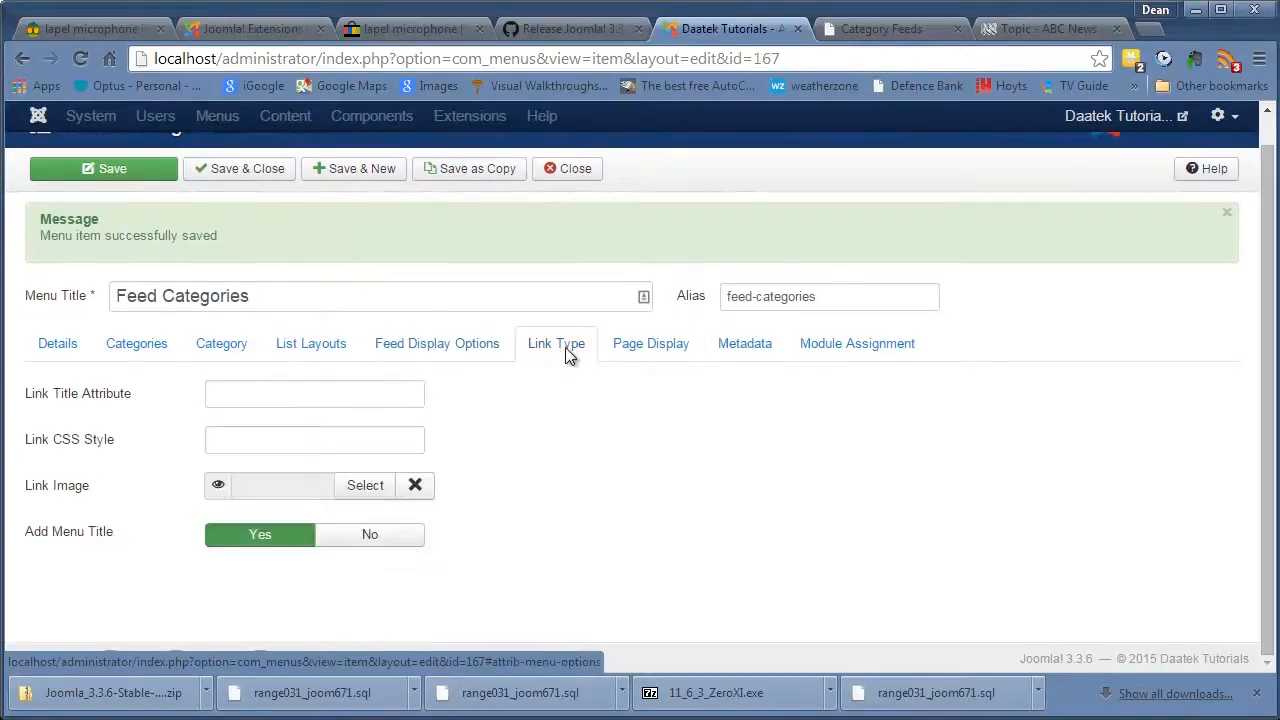
pyautogui.click(632, 357)
pyautogui.click(725, 350)
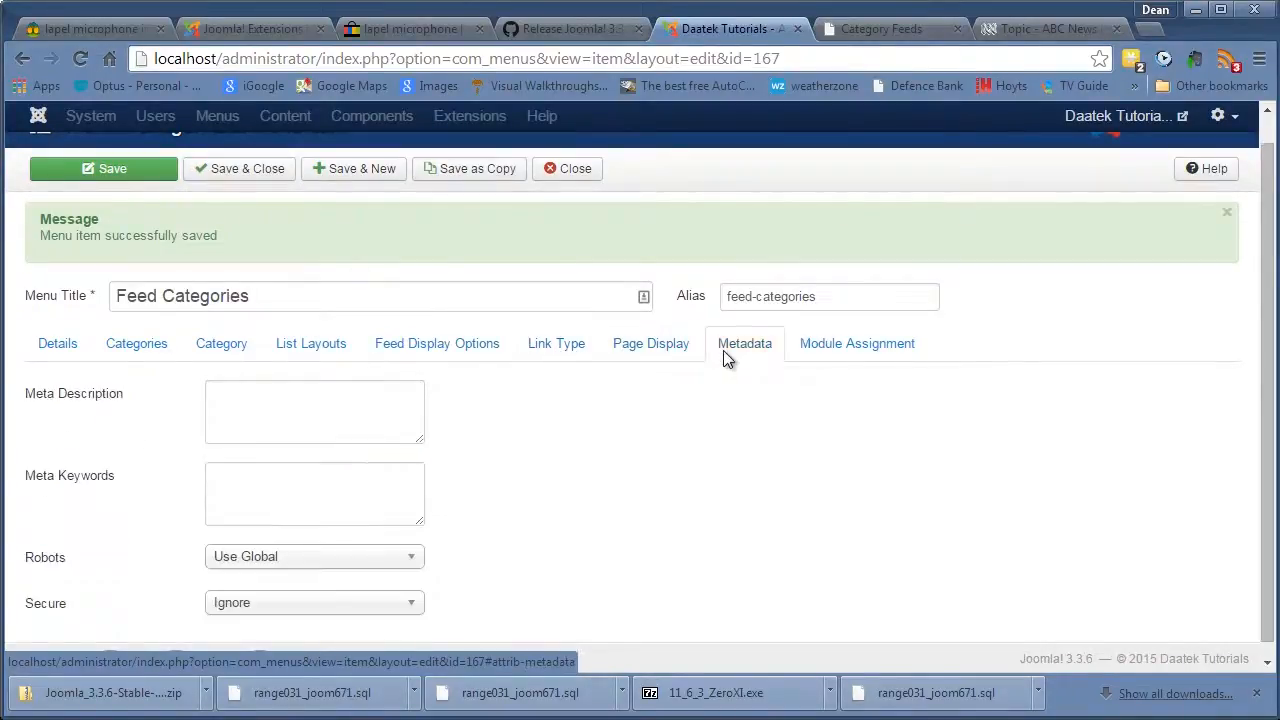
# In the Feed Categories item's List Layouts options, set Feed Links to Hide and save the menu item
pyautogui.click(286, 350)
pyautogui.scroll(-3, 150, 375)
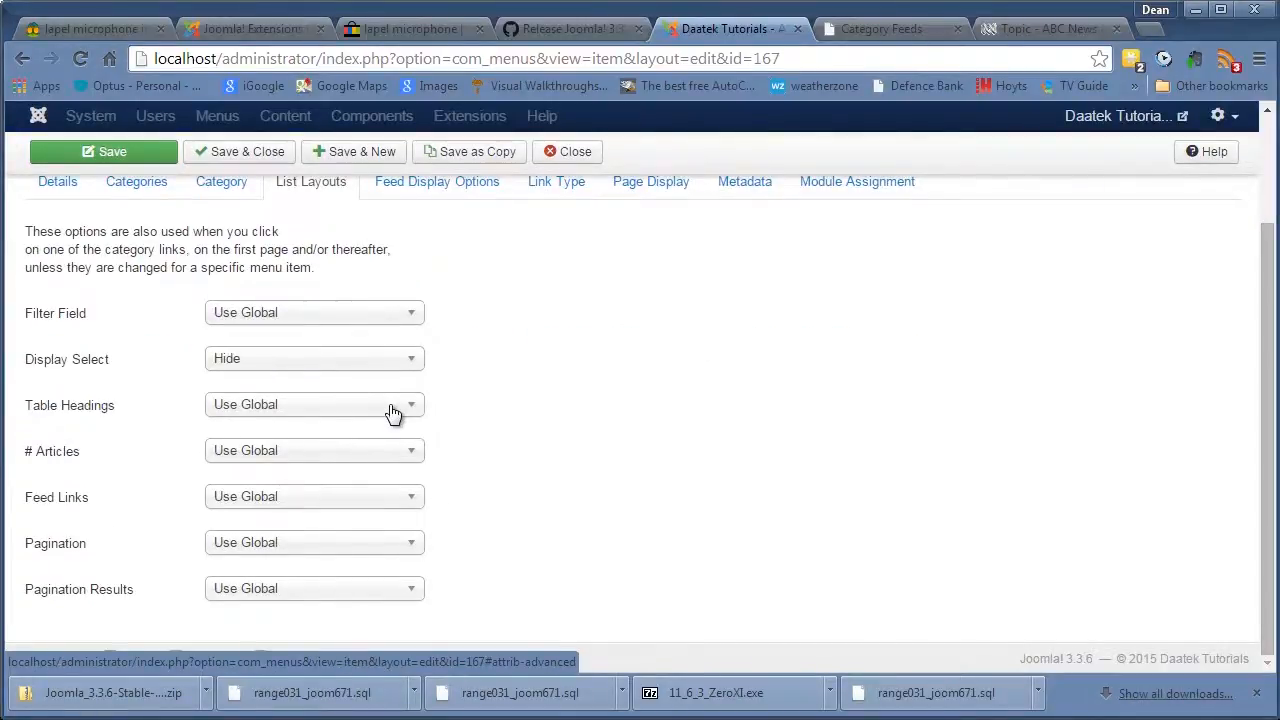
pyautogui.click(412, 500)
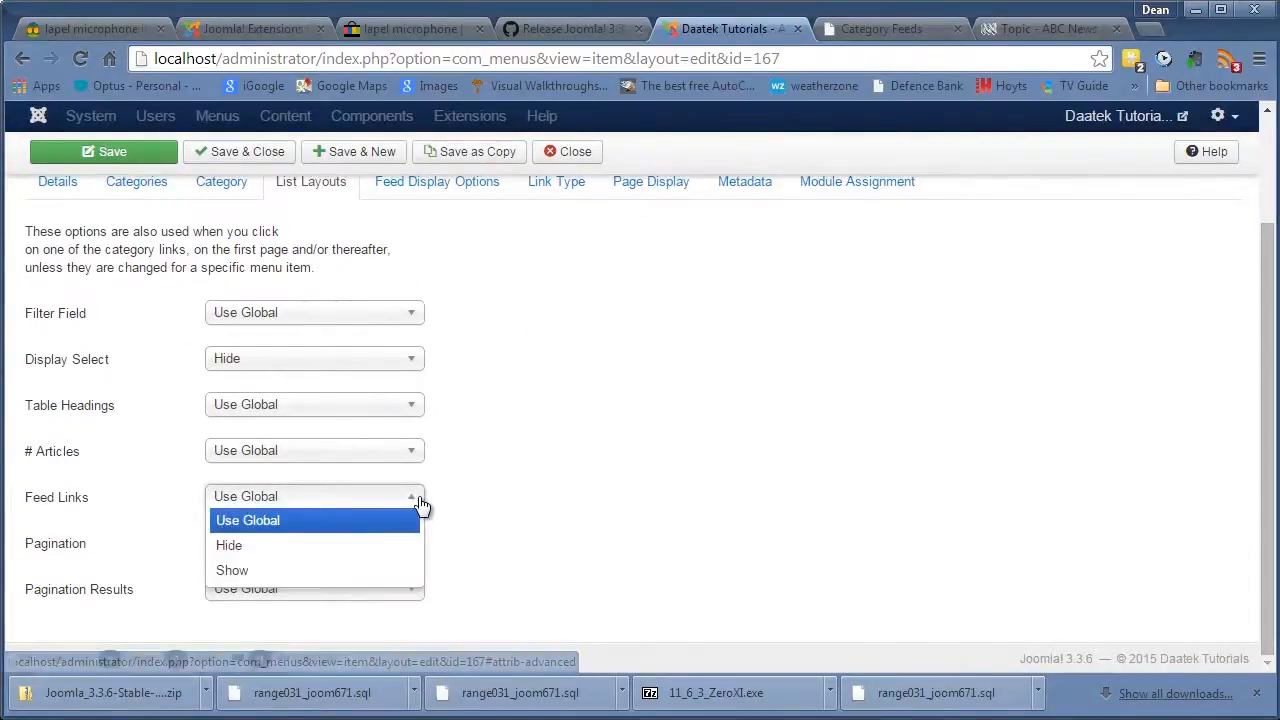
pyautogui.click(340, 550)
pyautogui.click(122, 158)
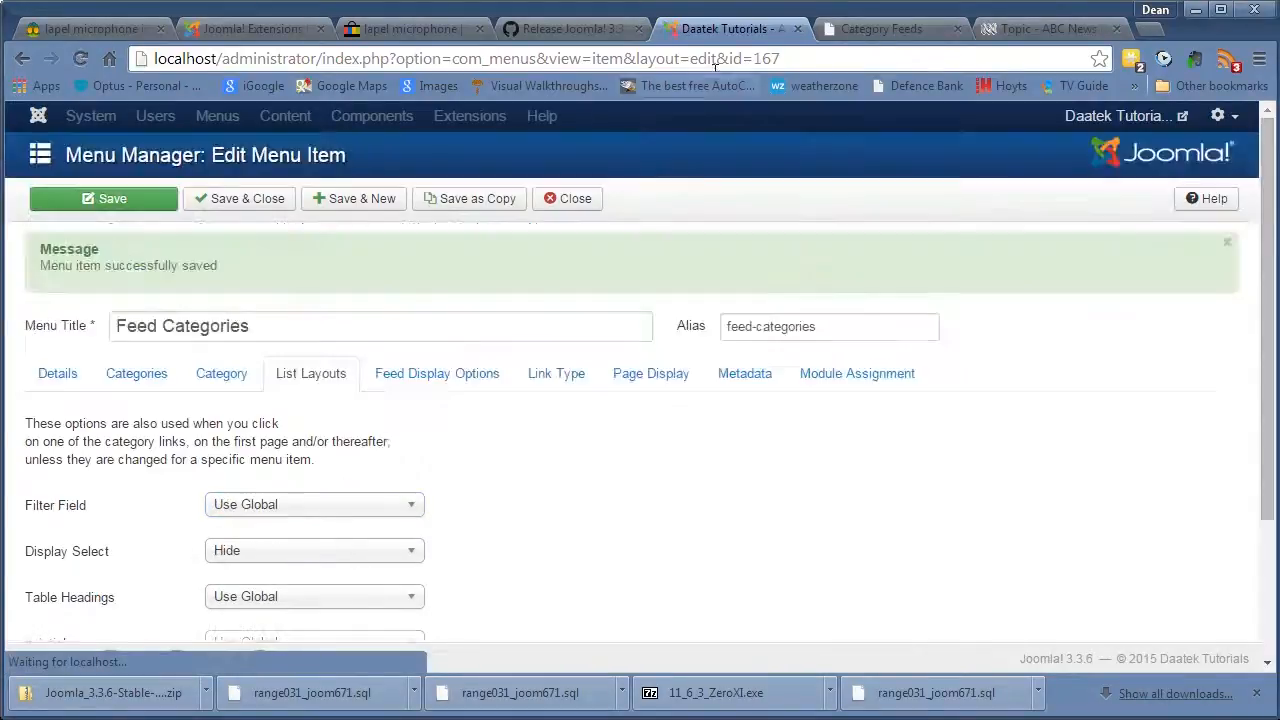
# Go back to the site's home page and open the Fishing Feed page from the RSS Feeds menu
pyautogui.click(868, 30)
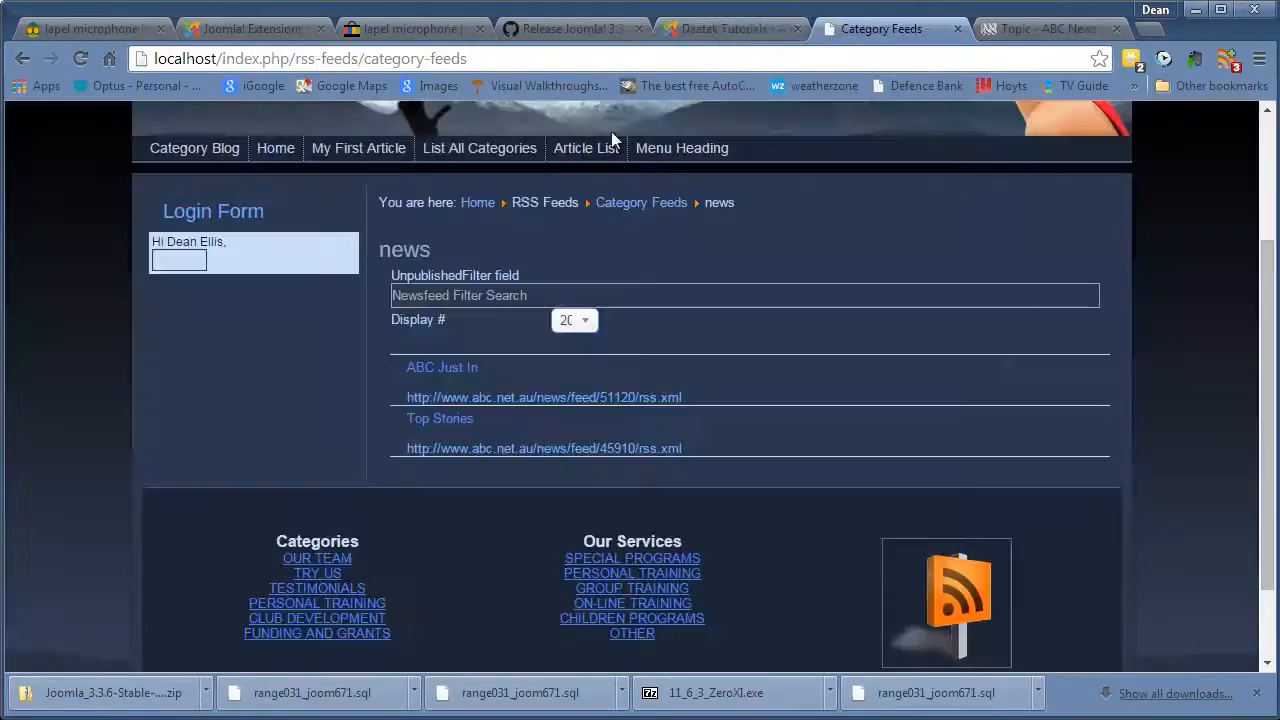
pyautogui.click(276, 157)
pyautogui.scroll(-3, 222, 480)
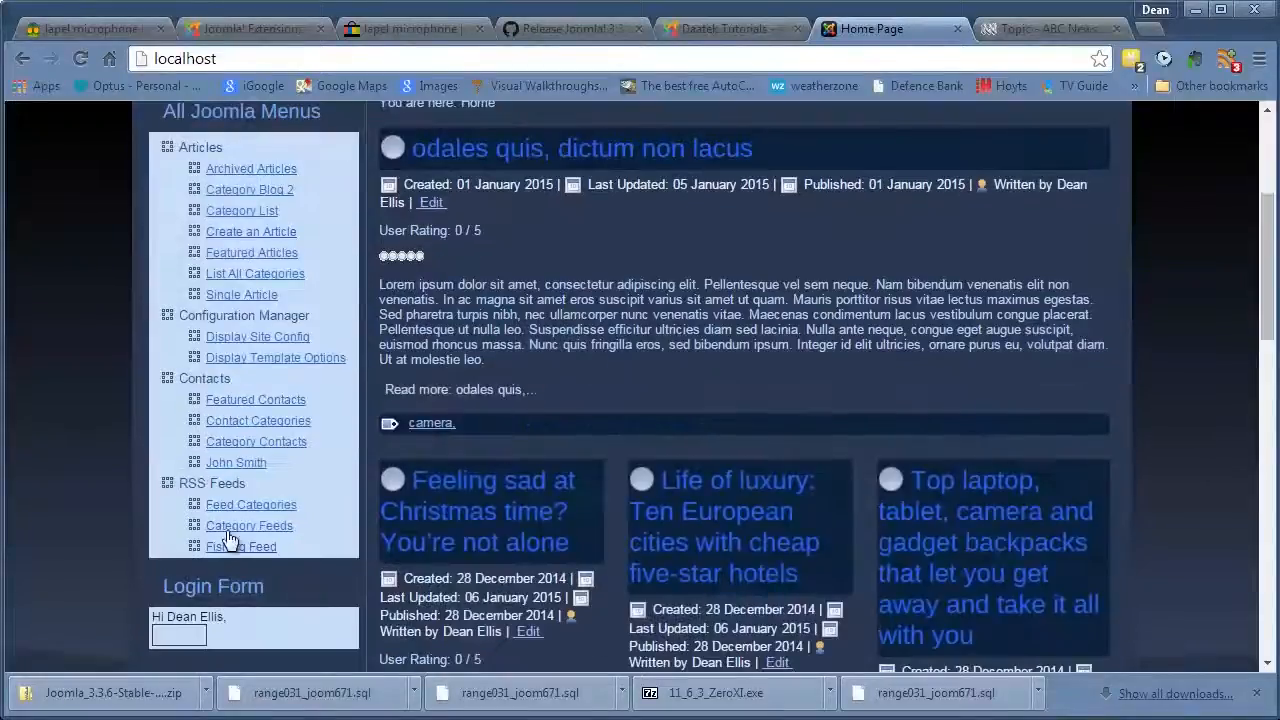
pyautogui.click(234, 548)
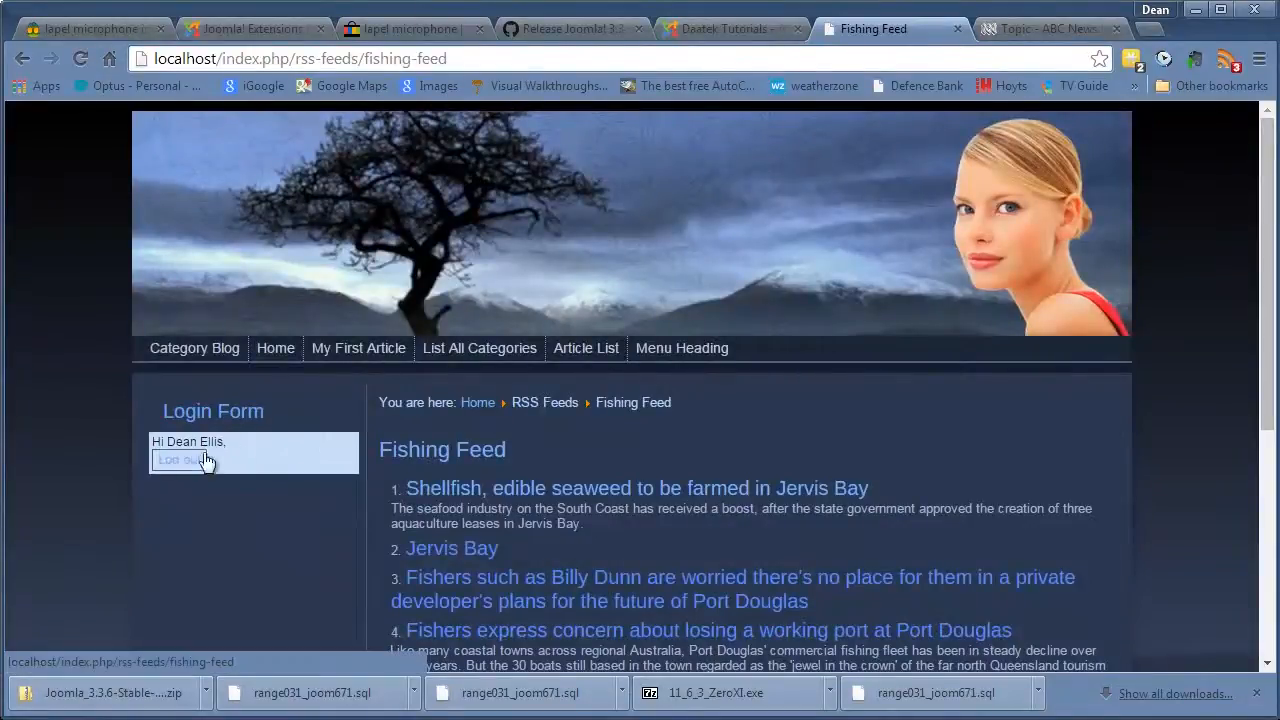
# From the site's home page, open Feed Categories and view the feed listing of the news category
pyautogui.click(286, 357)
pyautogui.scroll(-2, 223, 463)
pyautogui.click(241, 505)
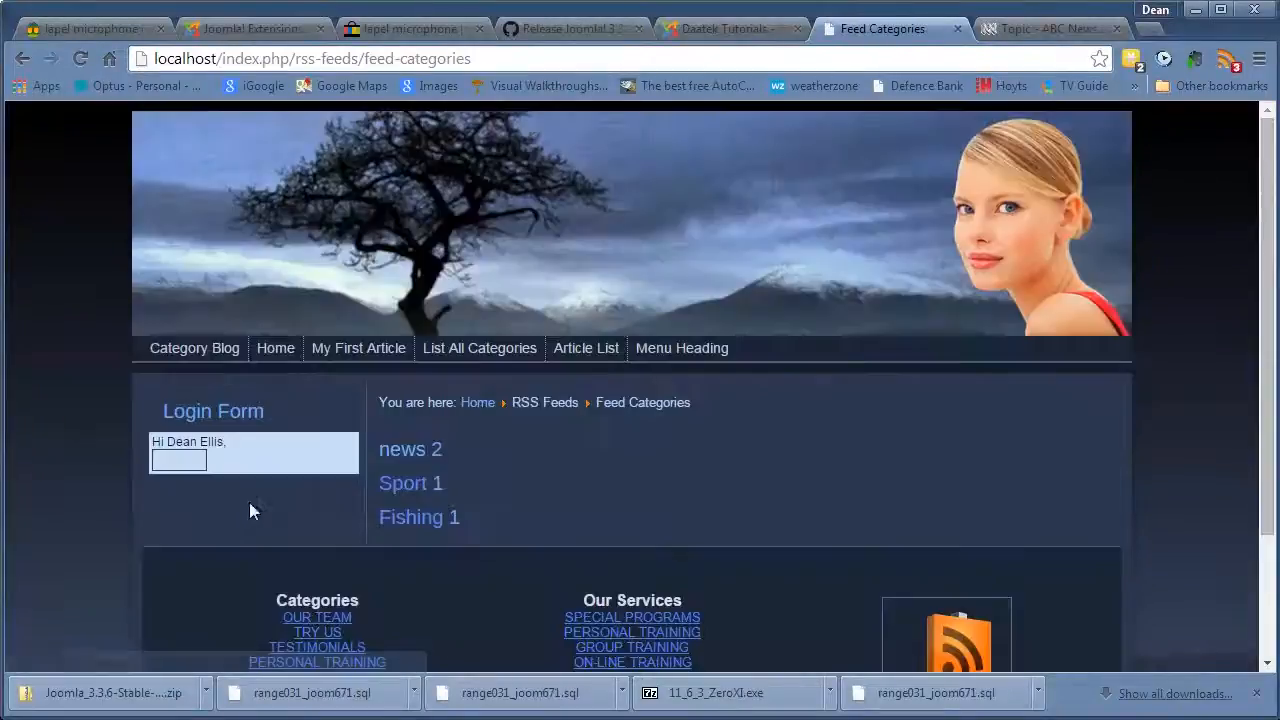
pyautogui.click(405, 453)
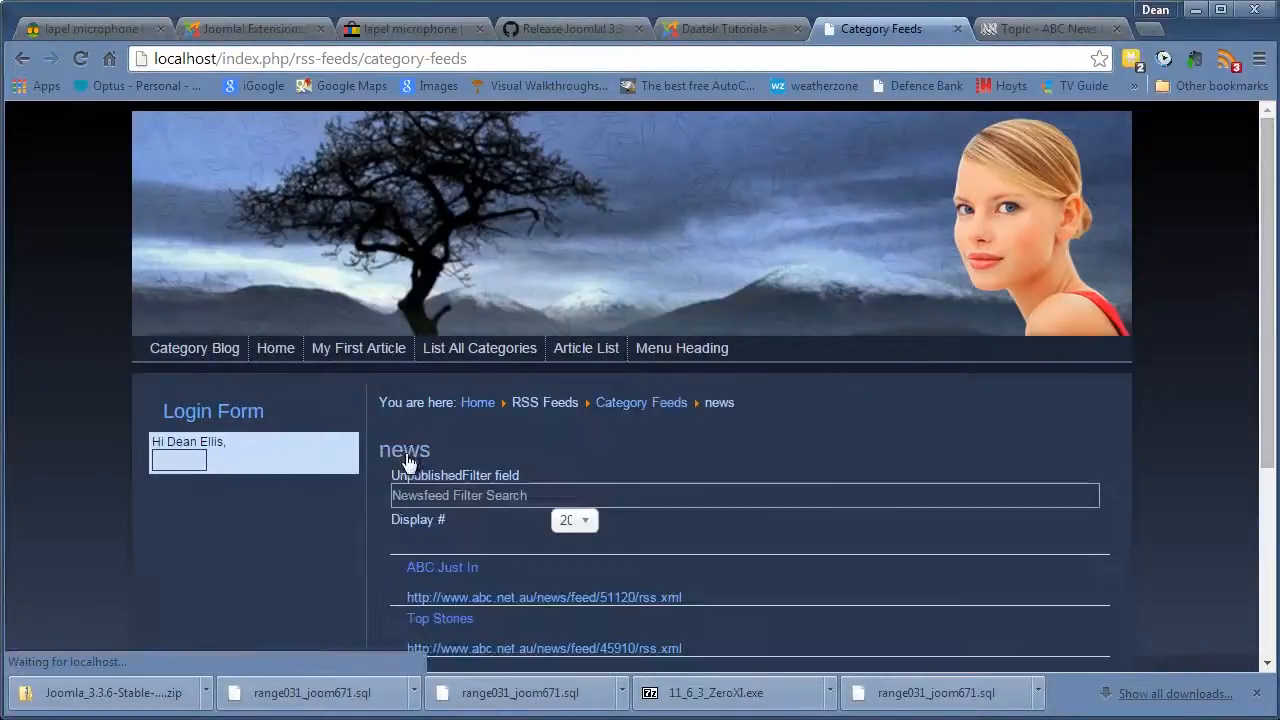
pyautogui.scroll(-2, 420, 436)
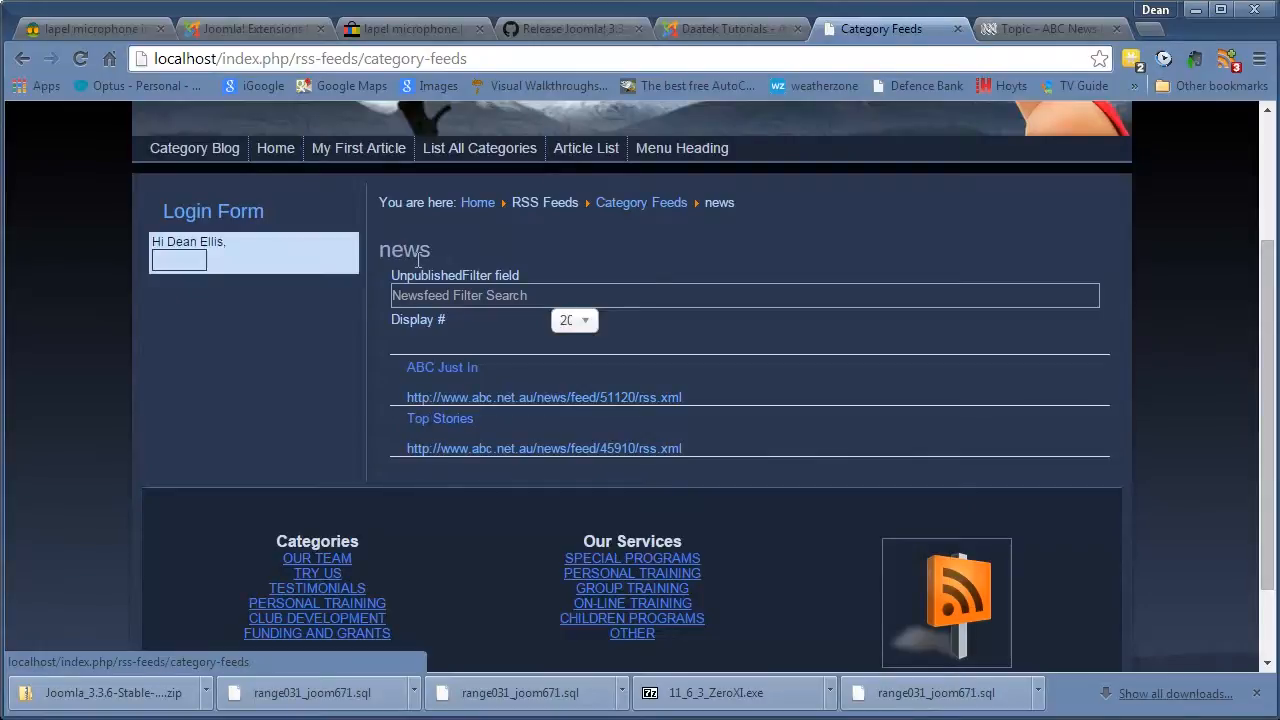
# From the site's home page, open Category Feeds and check the news category heading with its feeds
pyautogui.scroll(2, 433, 384)
pyautogui.click(283, 250)
pyautogui.scroll(-3, 164, 460)
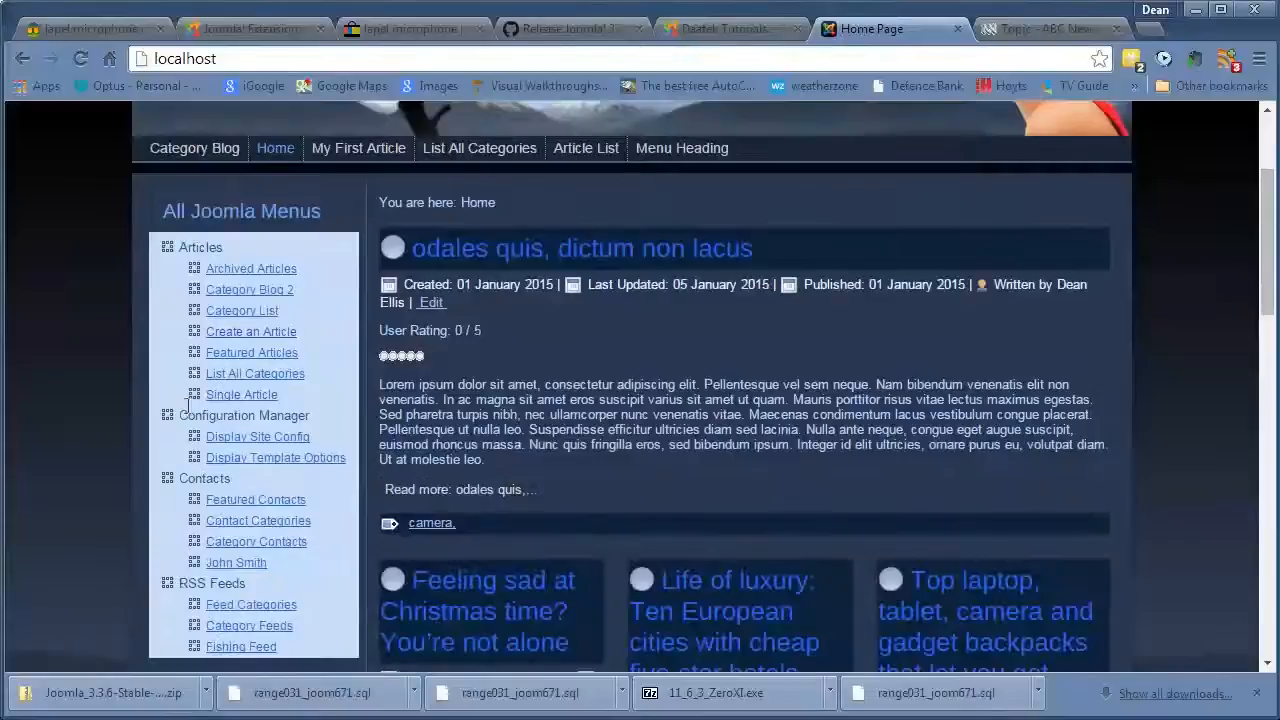
pyautogui.click(232, 526)
pyautogui.scroll(-1, 426, 458)
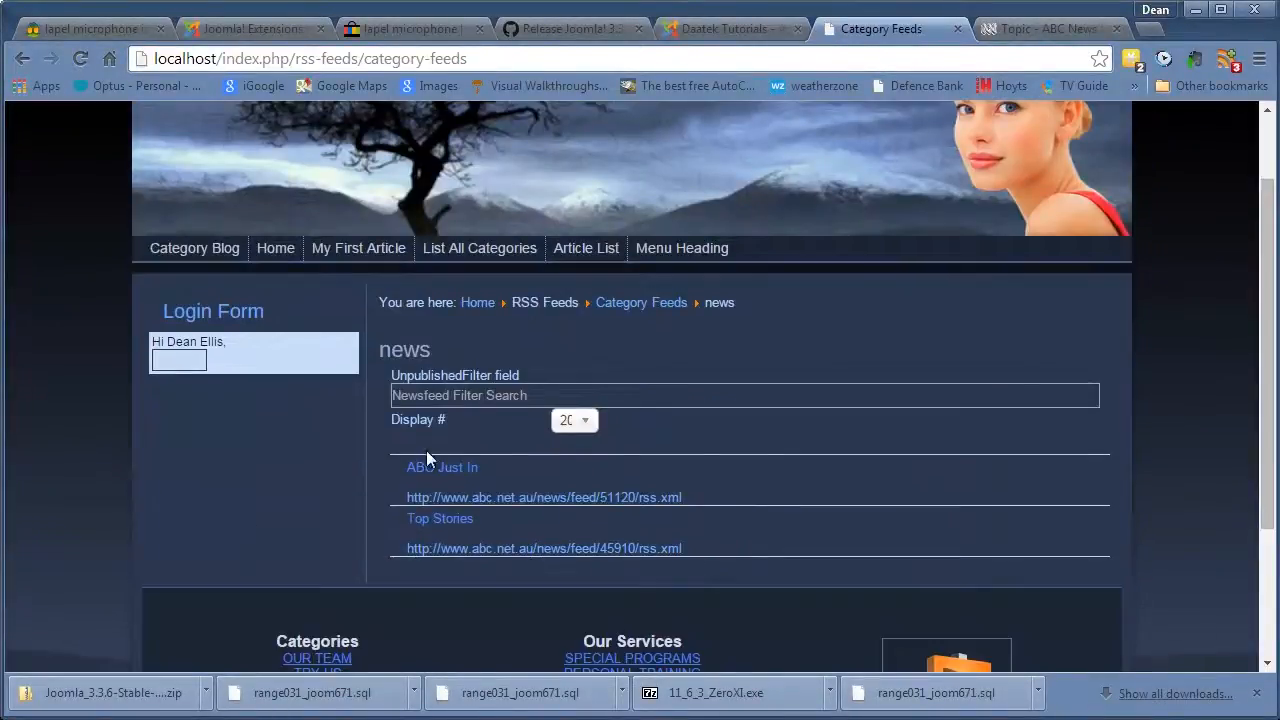
pyautogui.moveTo(440, 356); pyautogui.dragTo(376, 350)
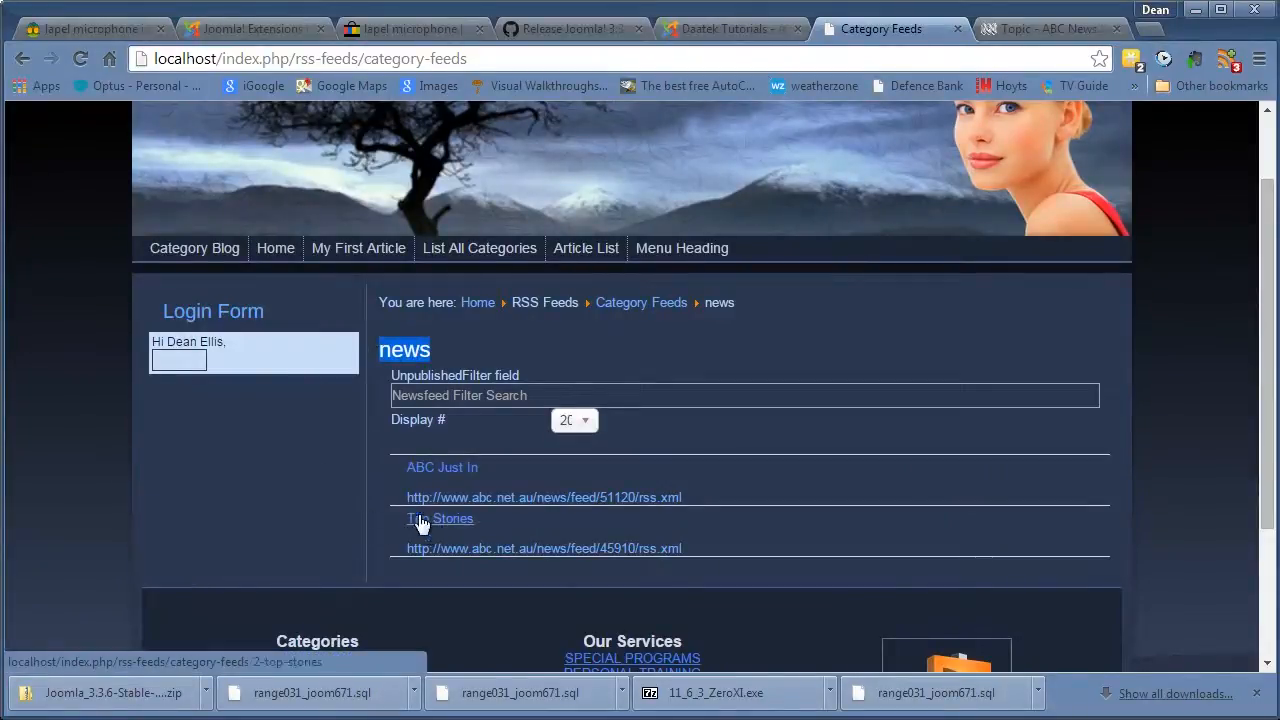
# From the site's home page, open the Fishing Feed item and review its list of articles
pyautogui.click(288, 254)
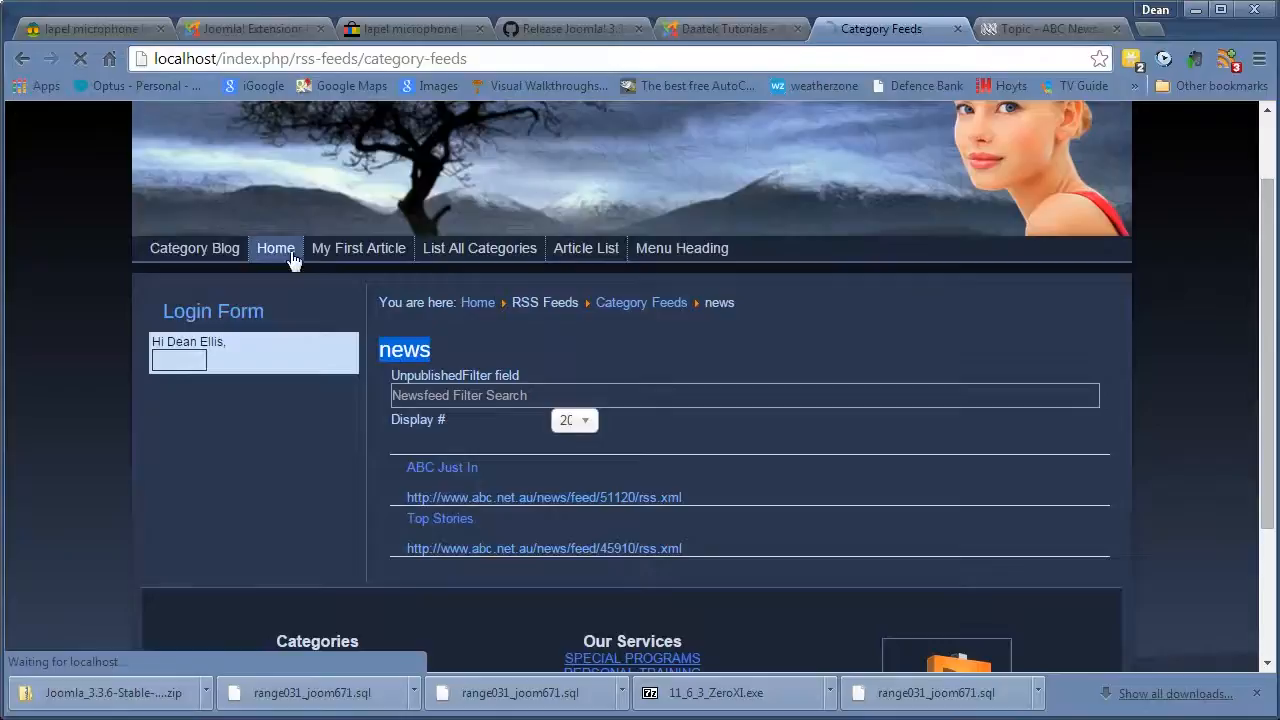
pyautogui.scroll(-2, 299, 279)
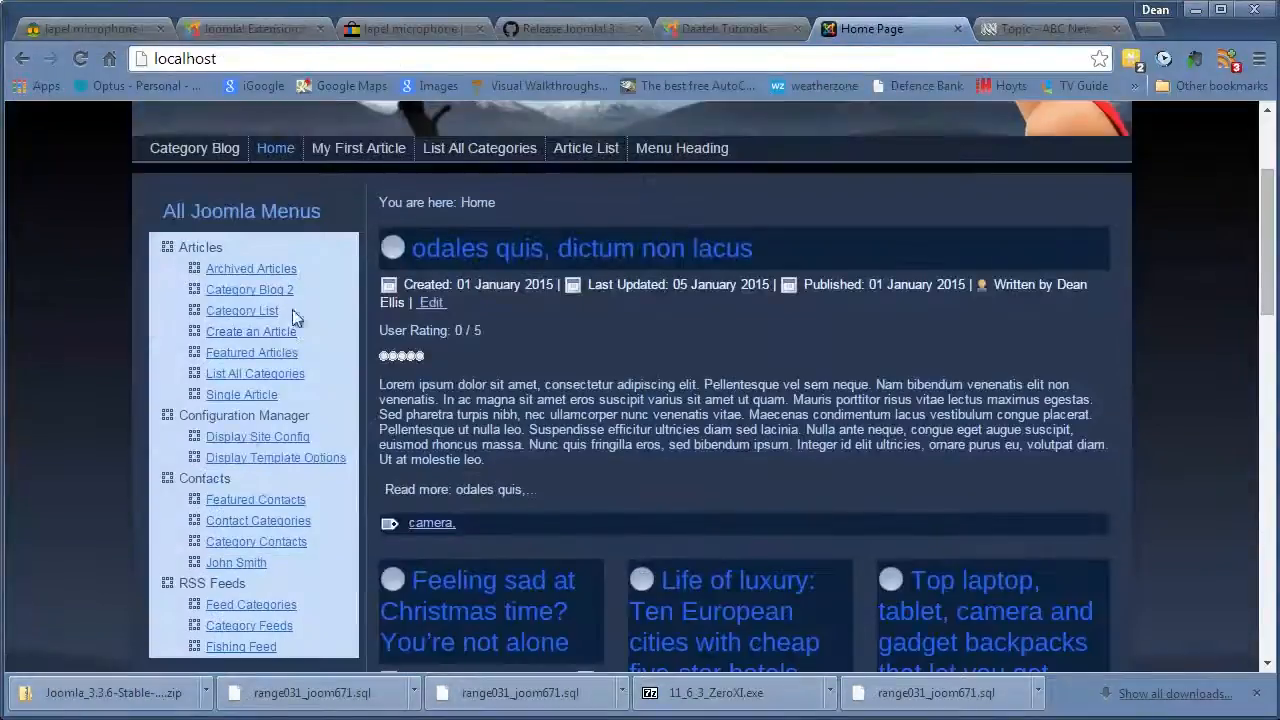
pyautogui.click(256, 650)
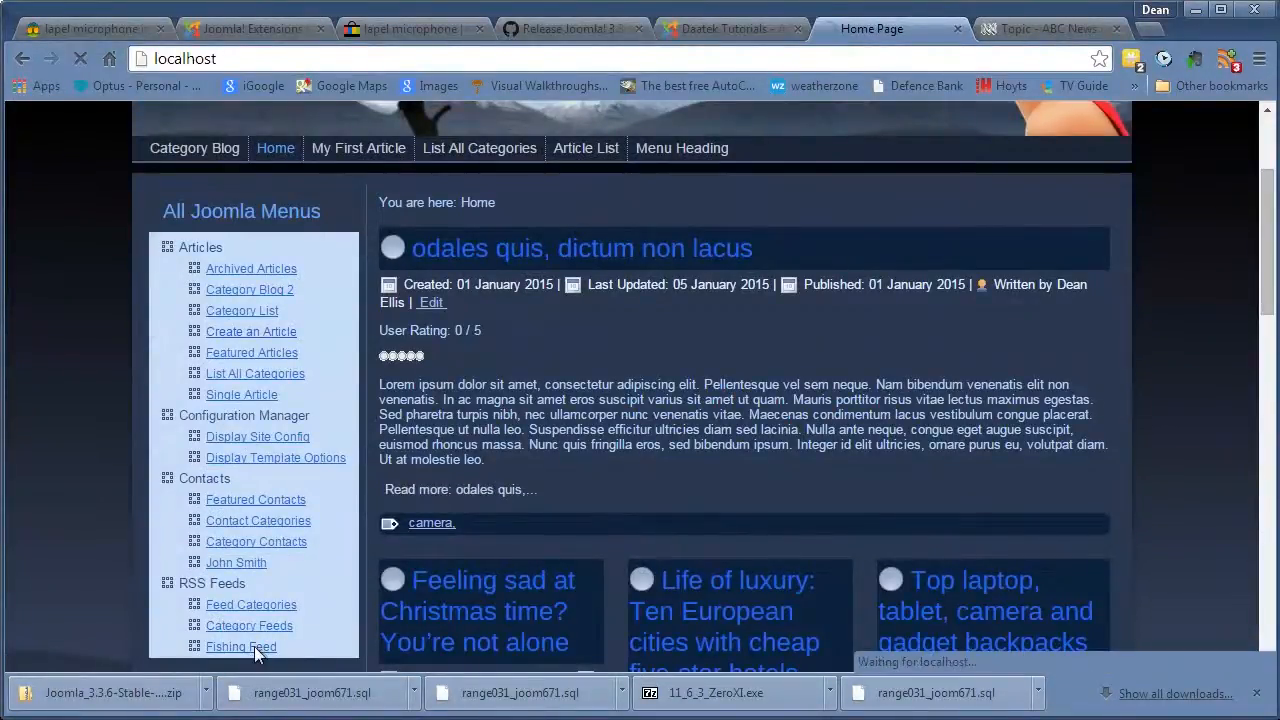
pyautogui.scroll(-1, 432, 480)
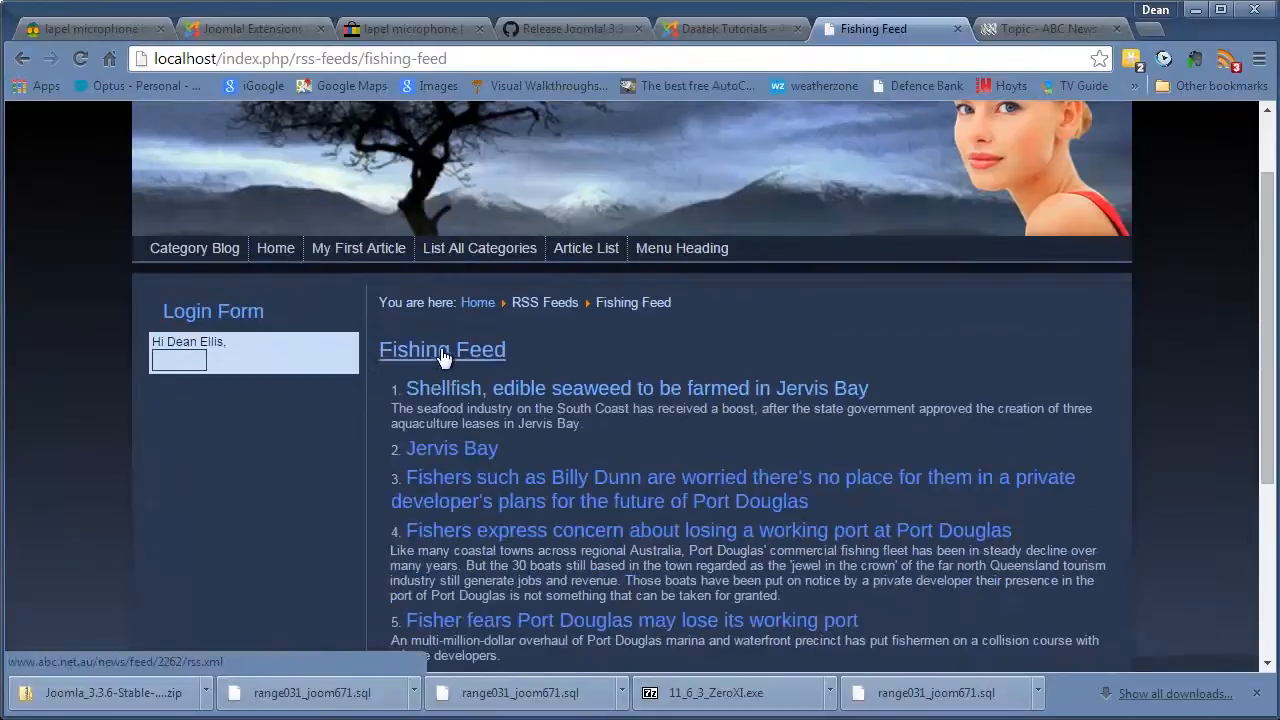
pyautogui.scroll(-1, 443, 354)
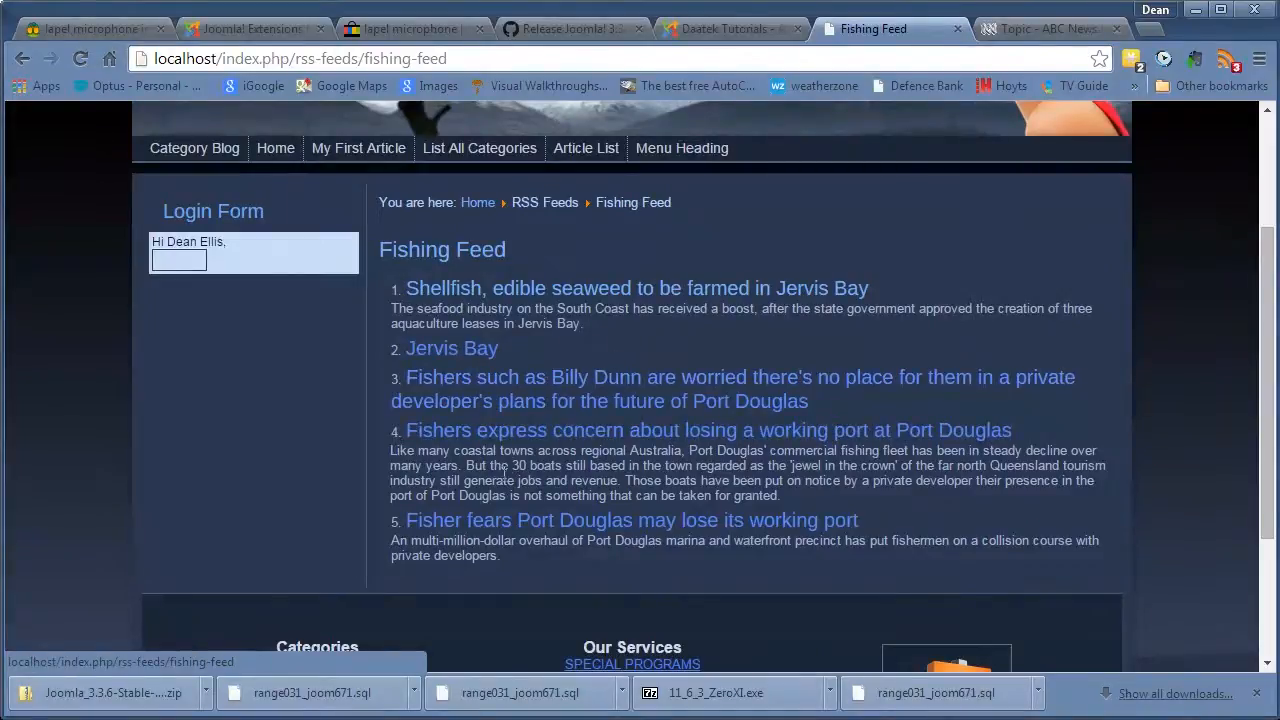
pyautogui.scroll(-1, 494, 481)
pyautogui.scroll(1, 494, 341)
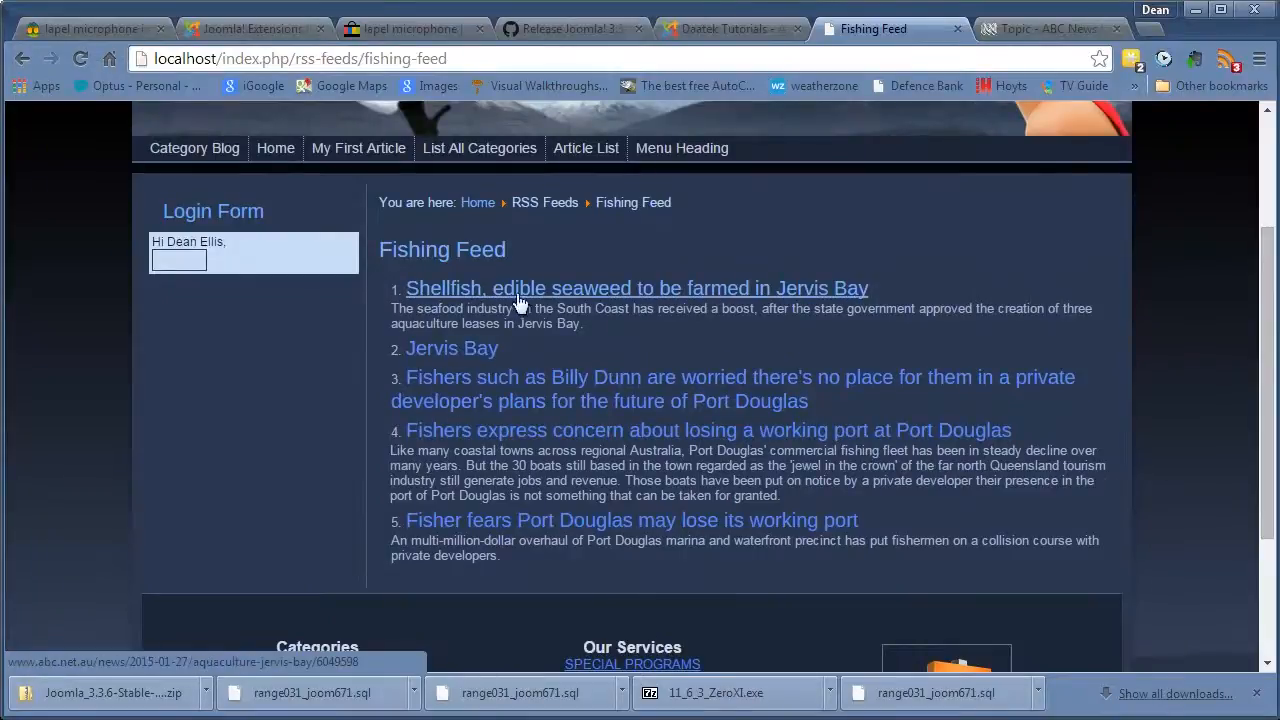
# Open the feed article "Shellfish, edible seaweed to be farmed in Jervis Bay", look it over and close it
pyautogui.click(584, 289)
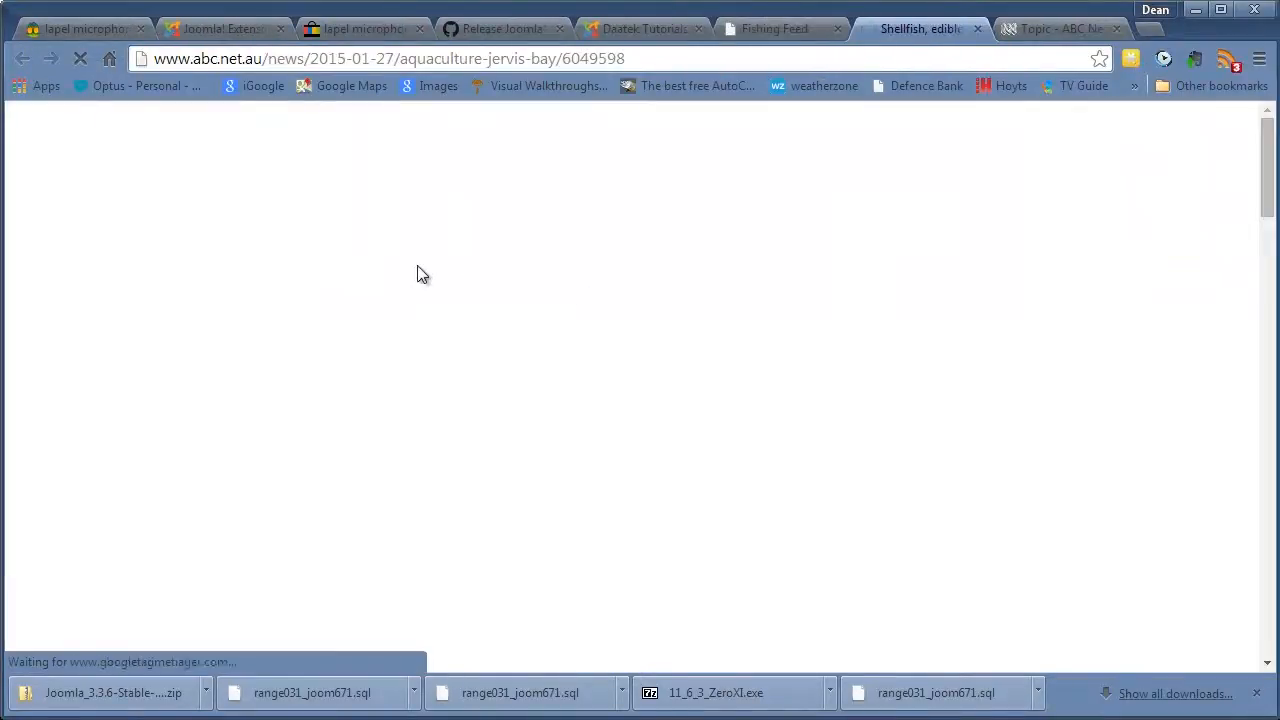
pyautogui.scroll(-5, 335, 350)
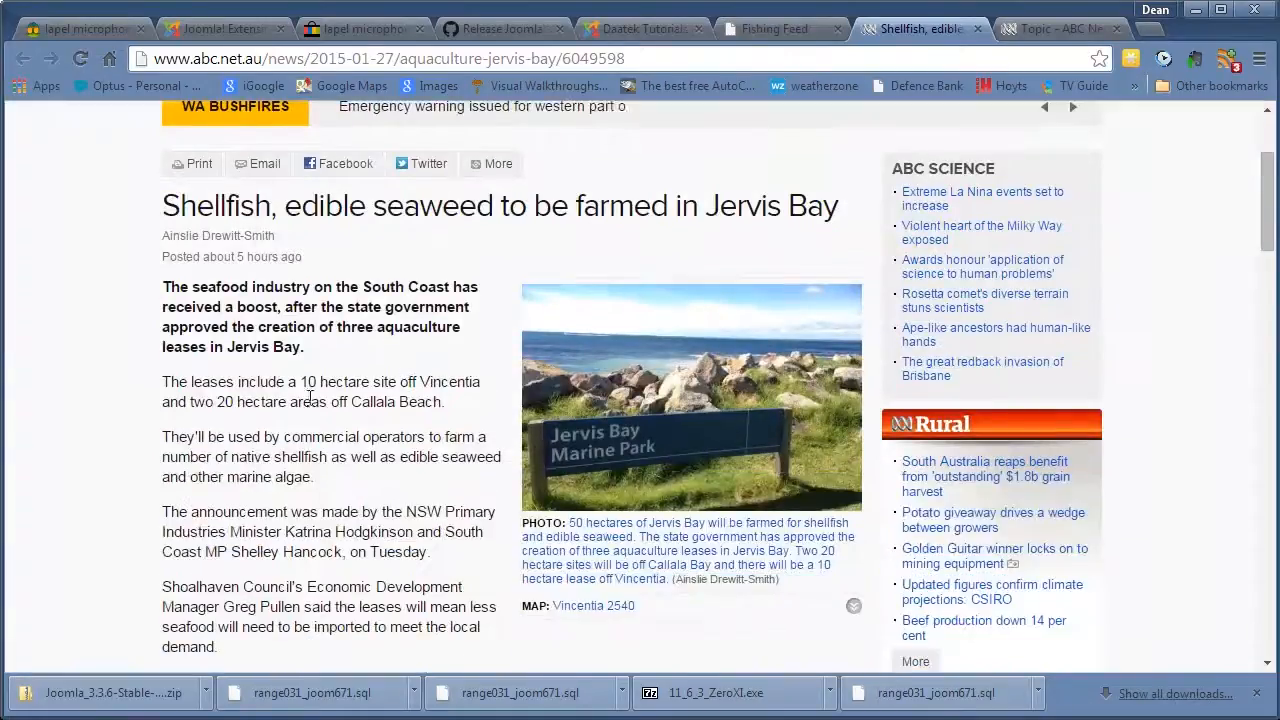
pyautogui.scroll(5, 335, 348)
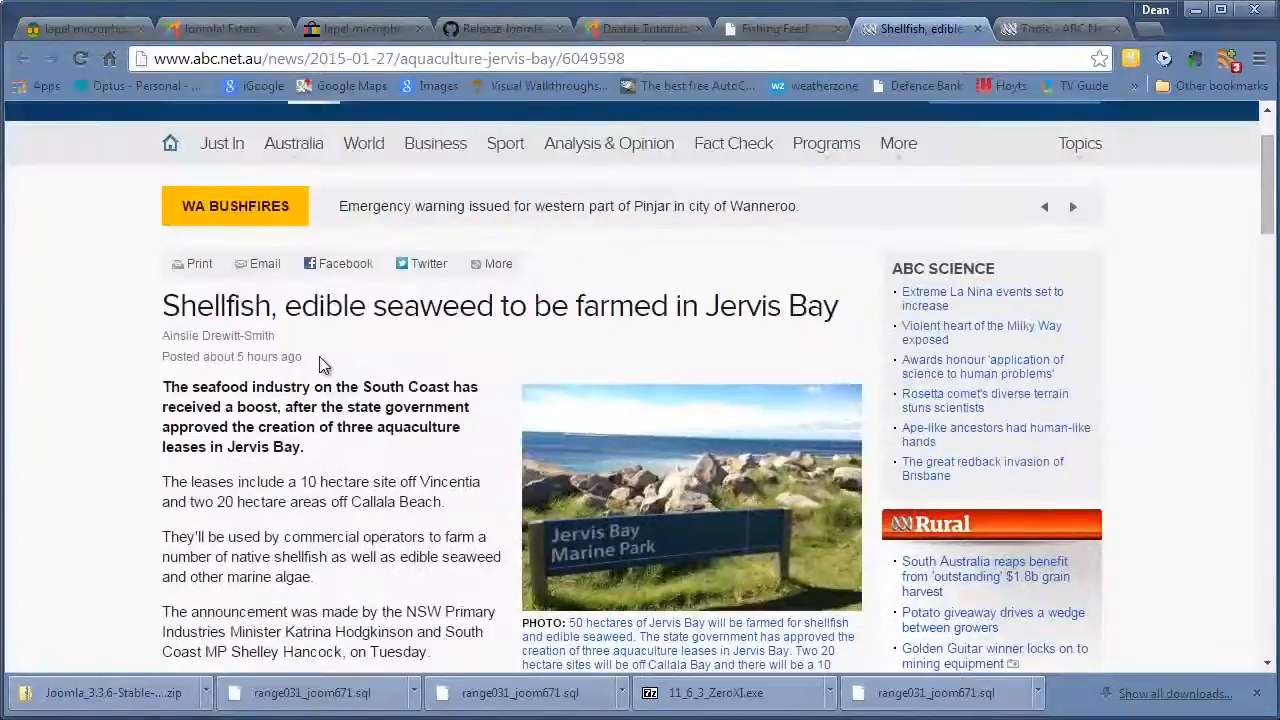
pyautogui.scroll(-6, 319, 360)
pyautogui.scroll(4, 320, 372)
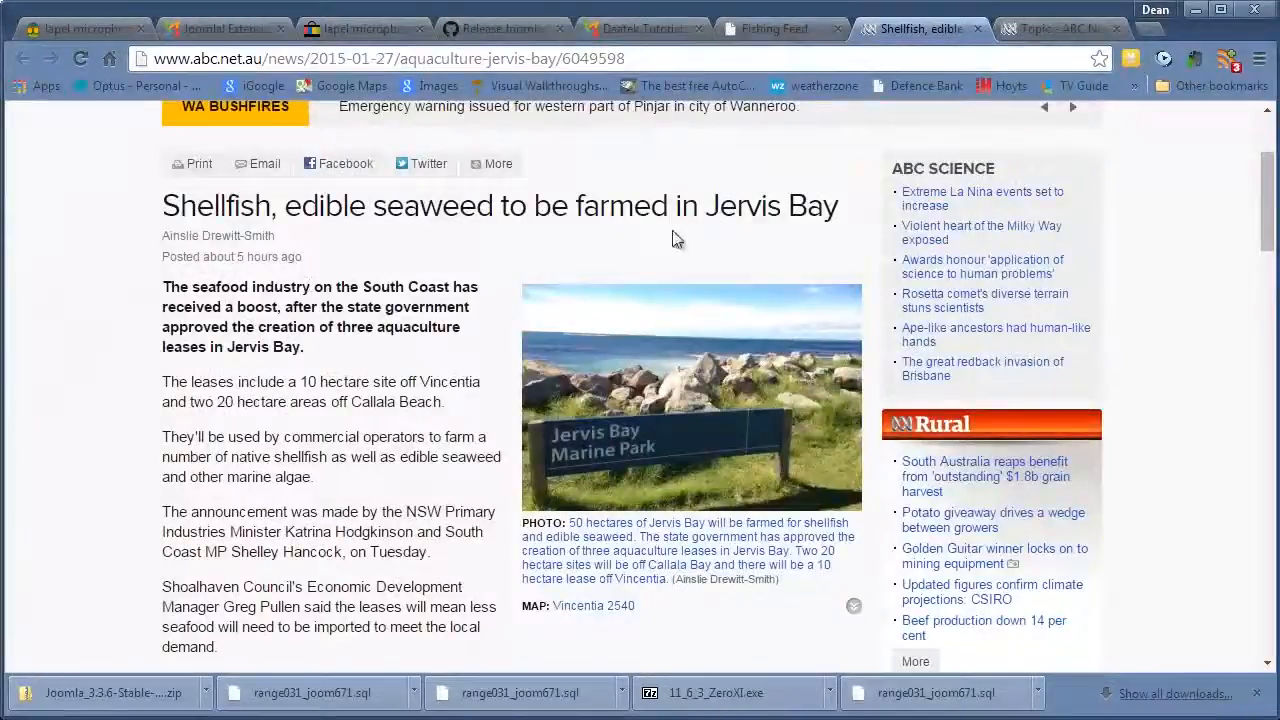
pyautogui.click(978, 29)
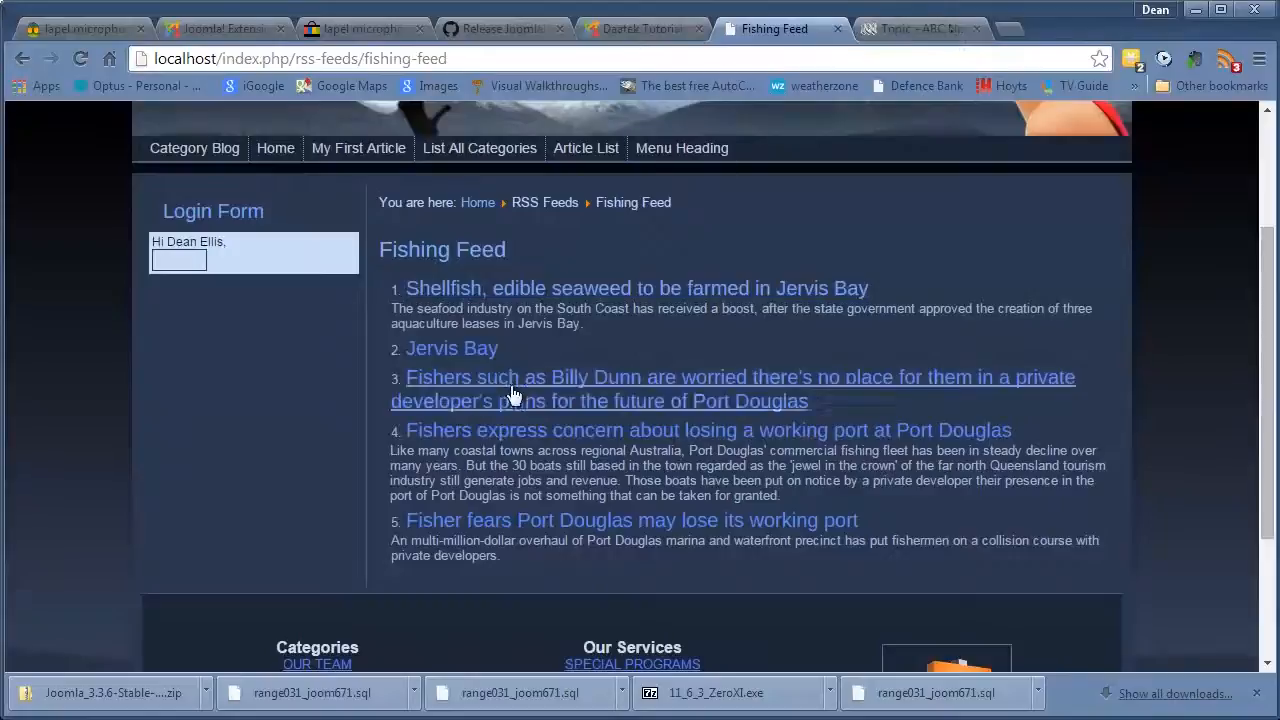
# Return from the Fishing Feed to the site's home page and review the RSS Feeds menu items
pyautogui.scroll(1, 512, 388)
pyautogui.scroll(-1, 490, 405)
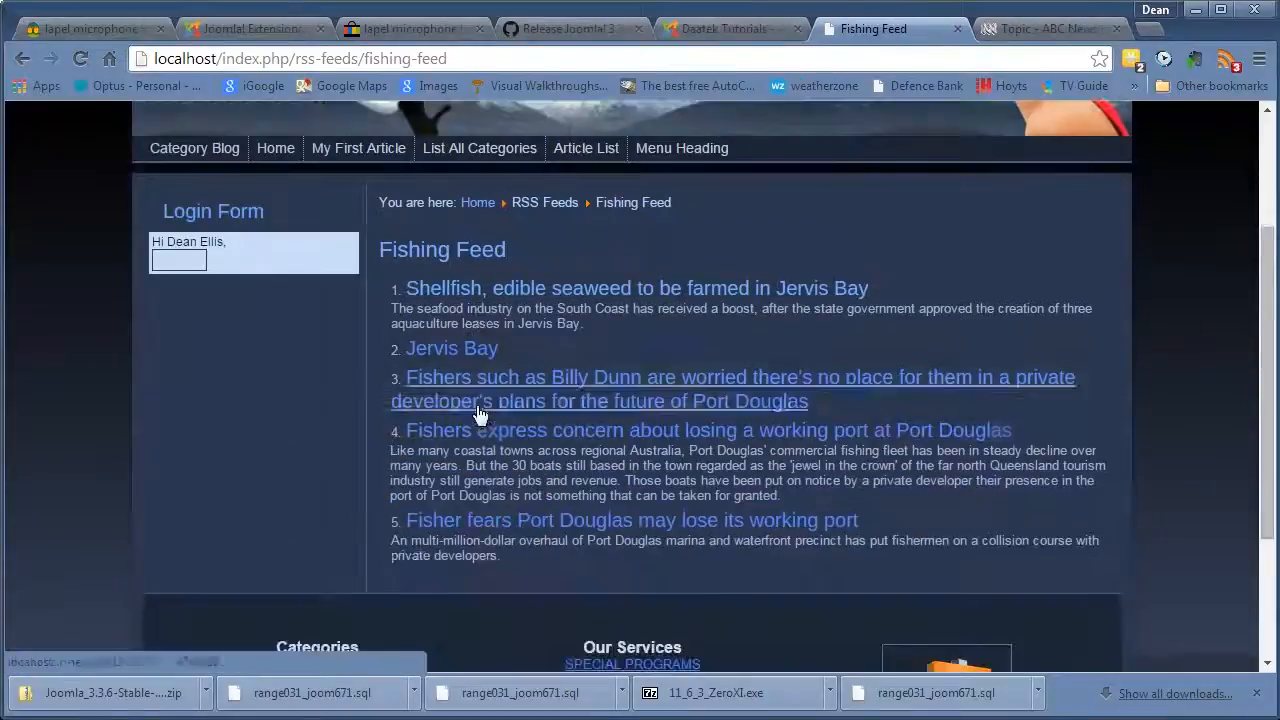
pyautogui.click(276, 150)
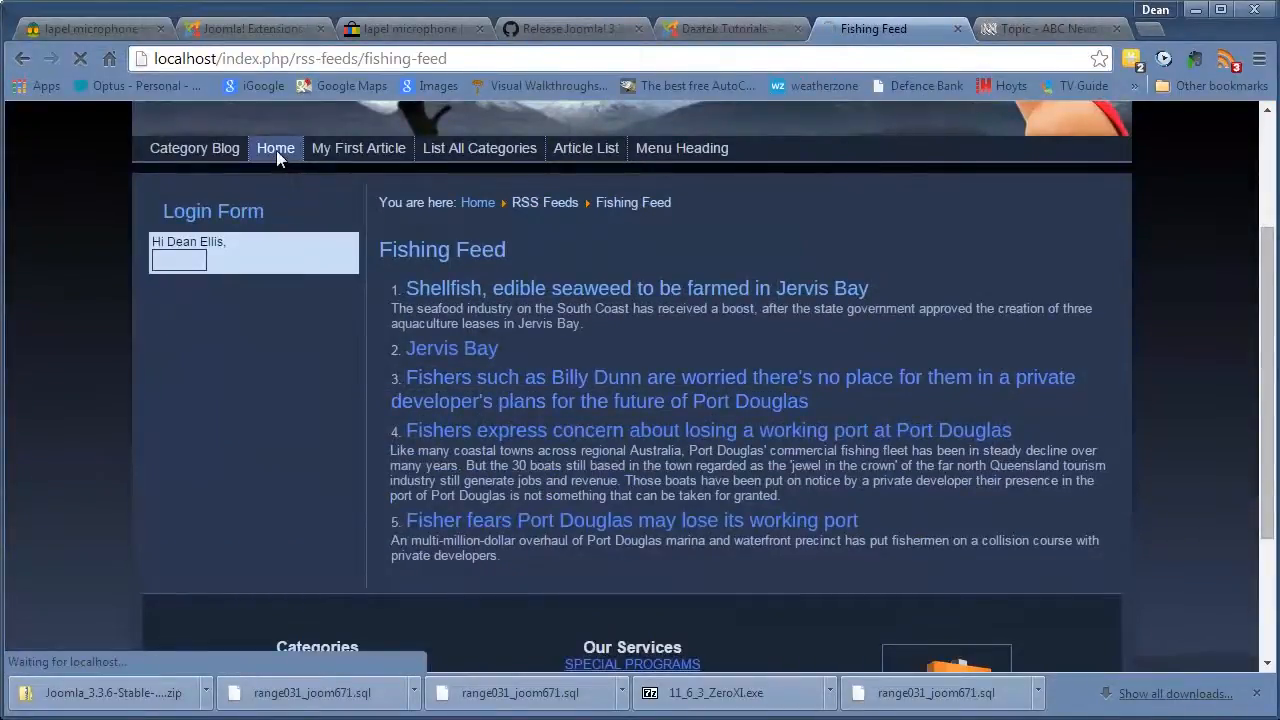
pyautogui.scroll(-3, 40, 434)
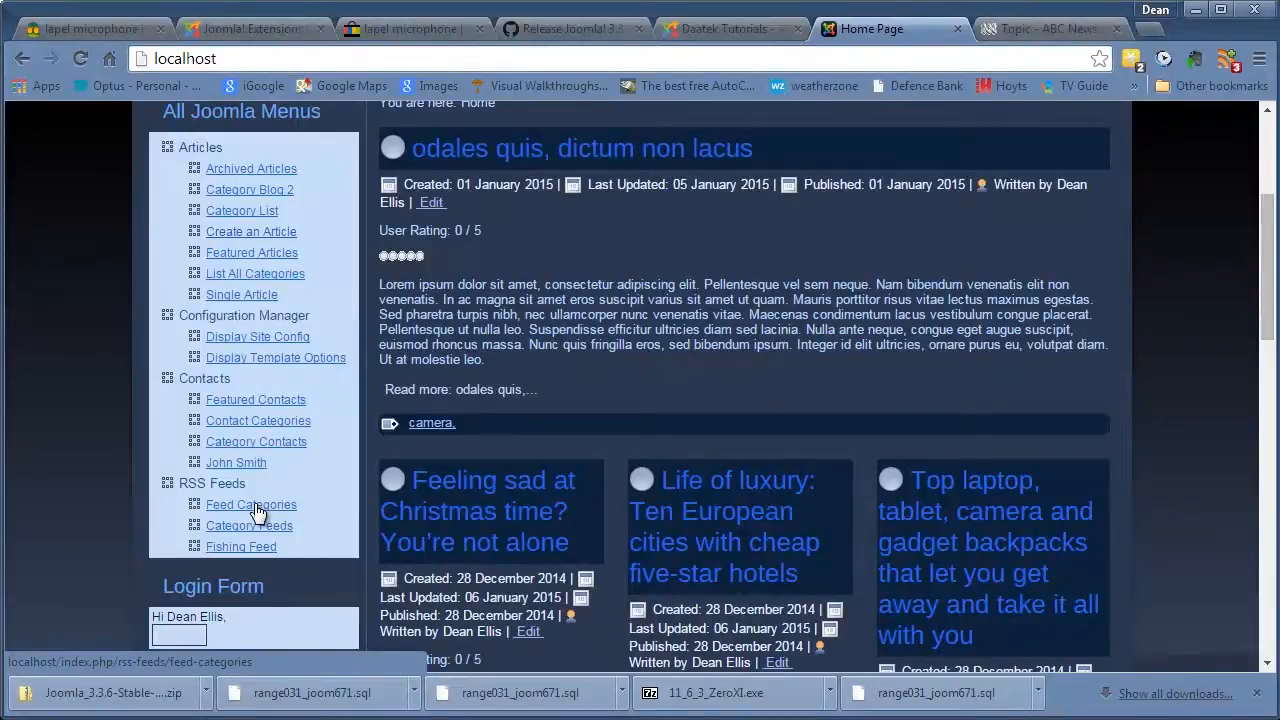
pyautogui.scroll(1, 440, 530)
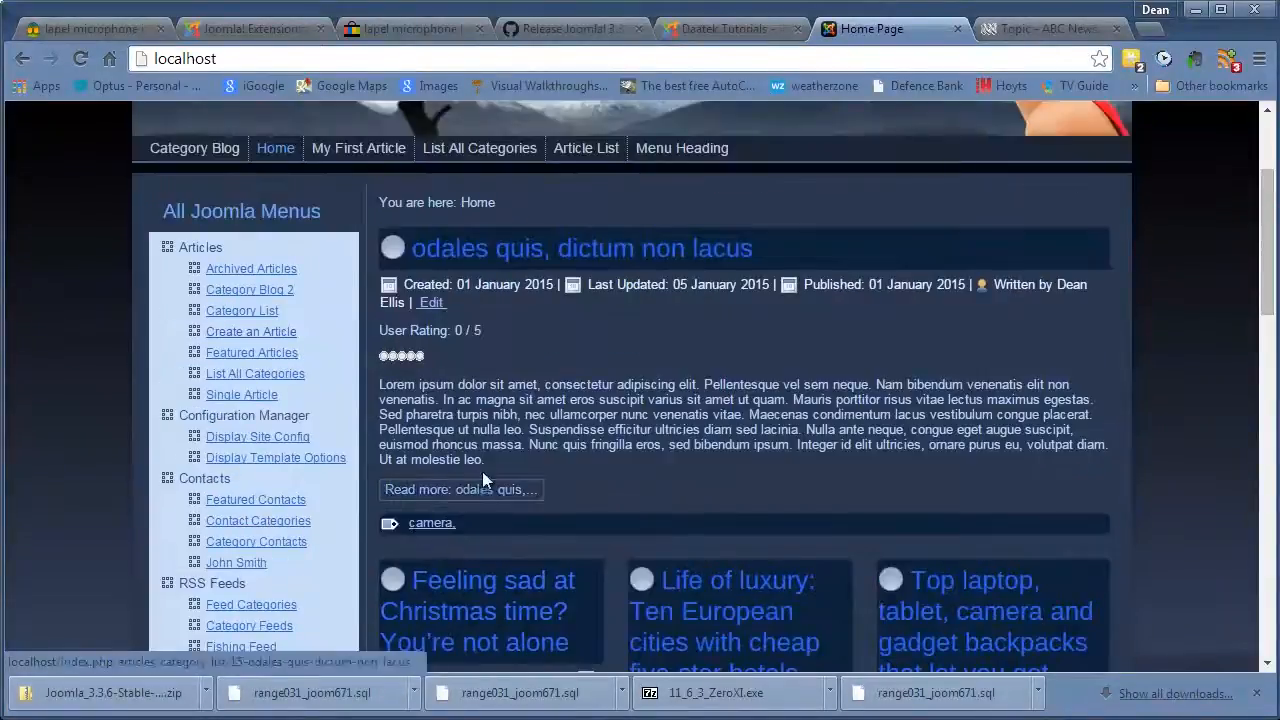
pyautogui.scroll(-1, 487, 456)
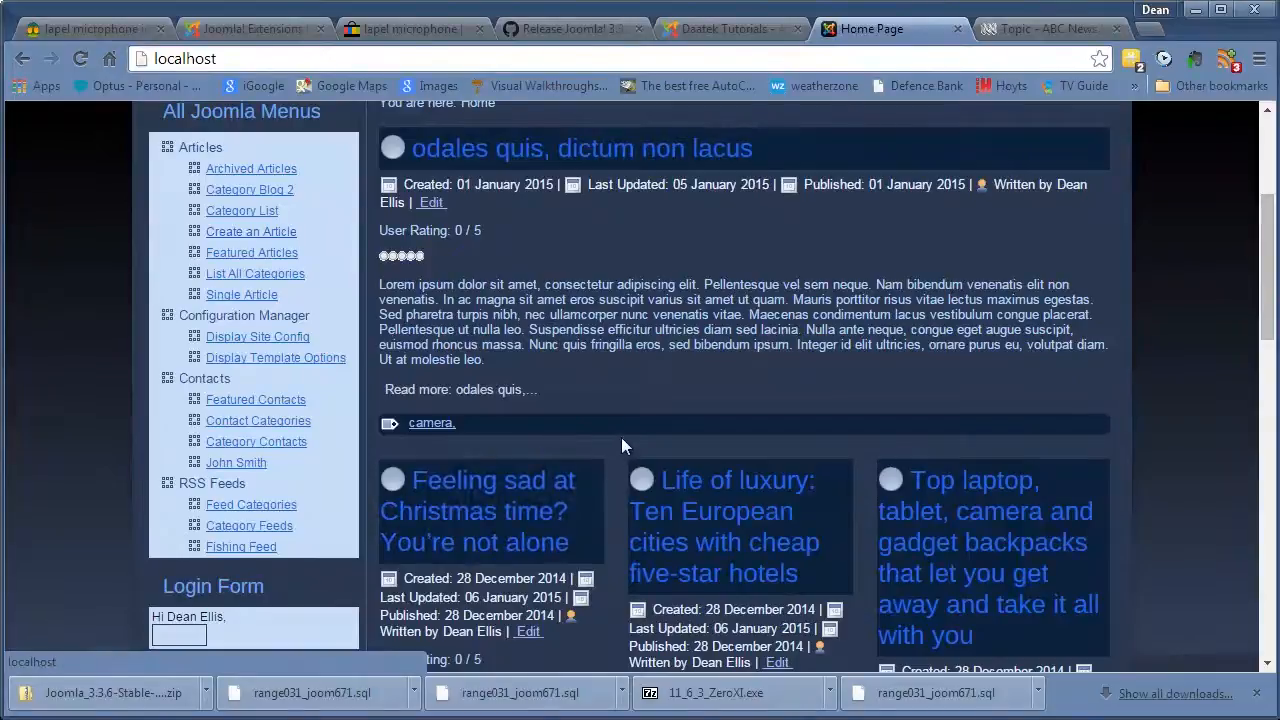
pyautogui.scroll(-1, 621, 445)
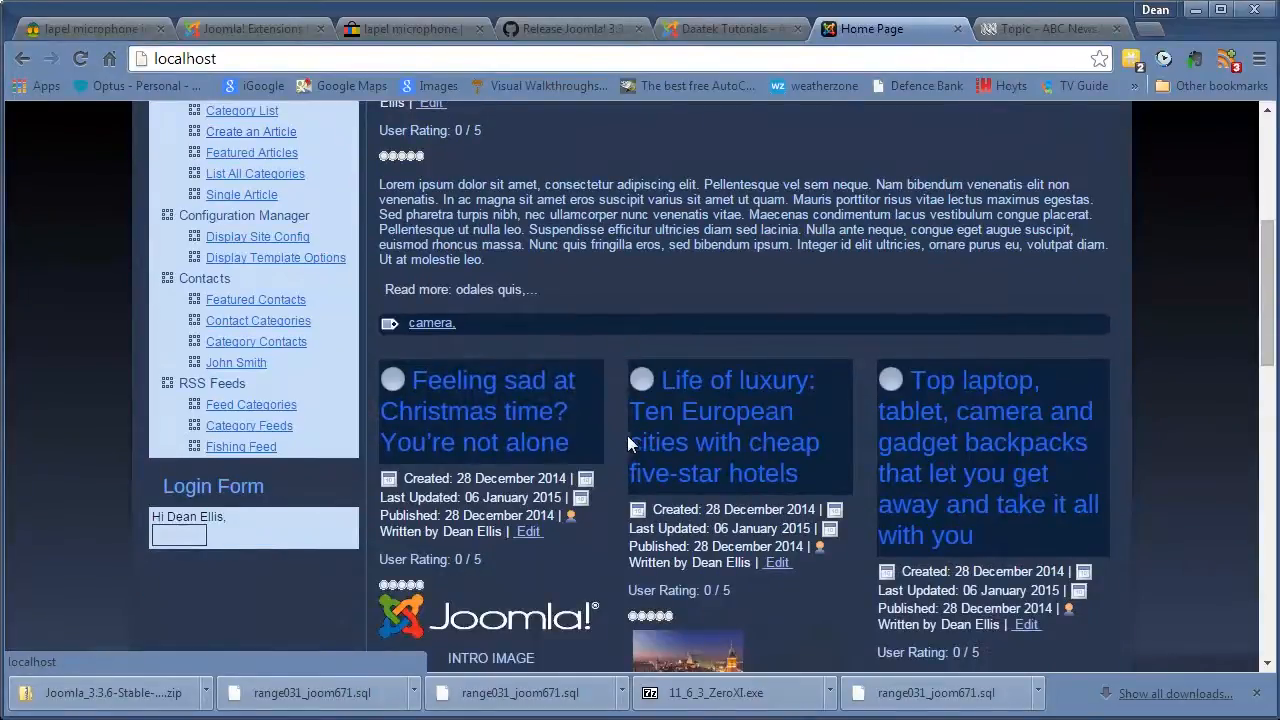
pyautogui.scroll(1, 627, 435)
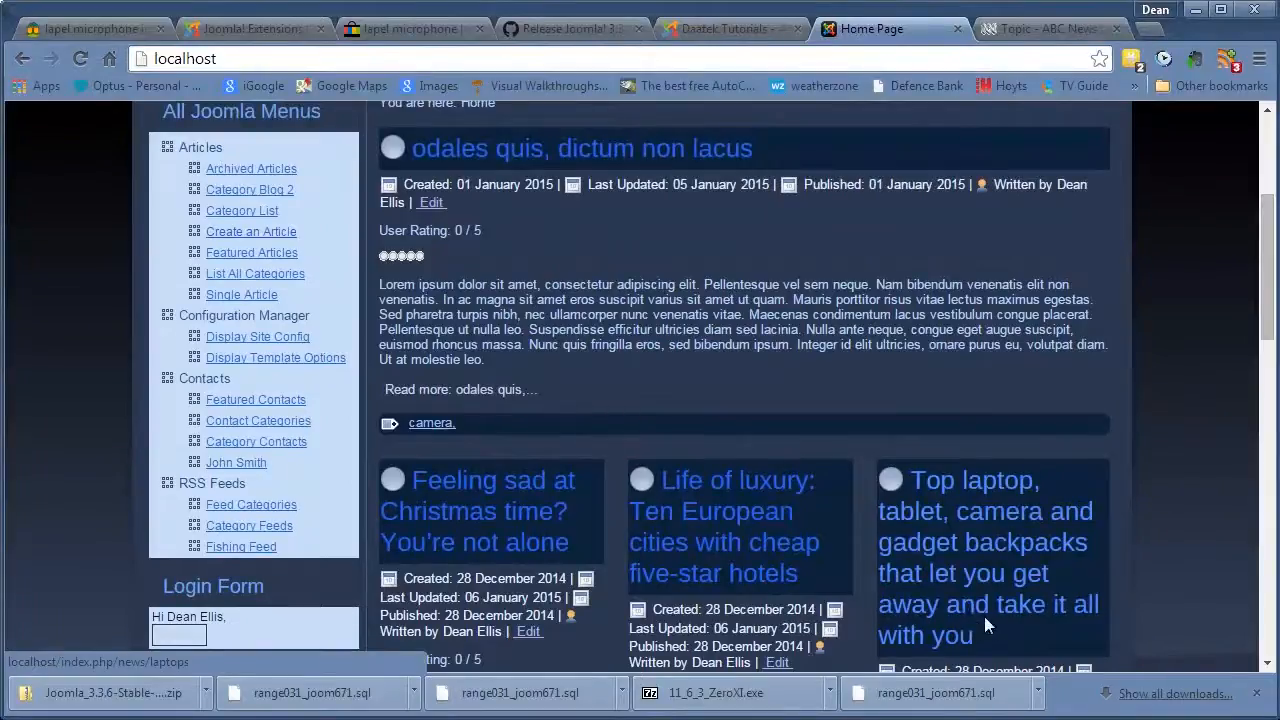